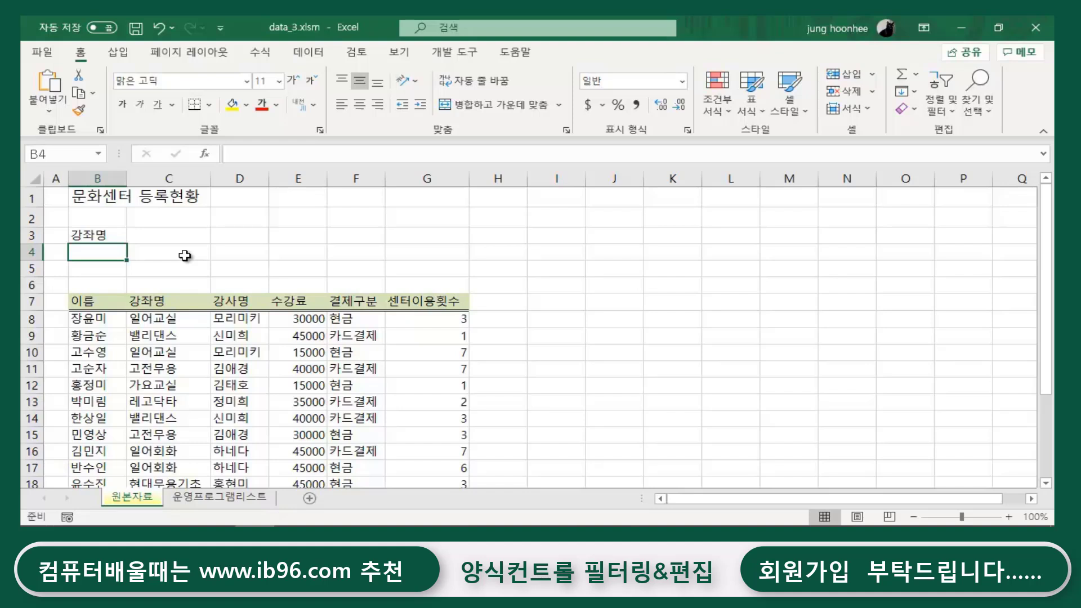
Step: Insert a form-control combo box over cell C3, beside the 강좌명 label on the 원본자료 sheet
{"action": "left_click", "coordinate": [93, 237]}
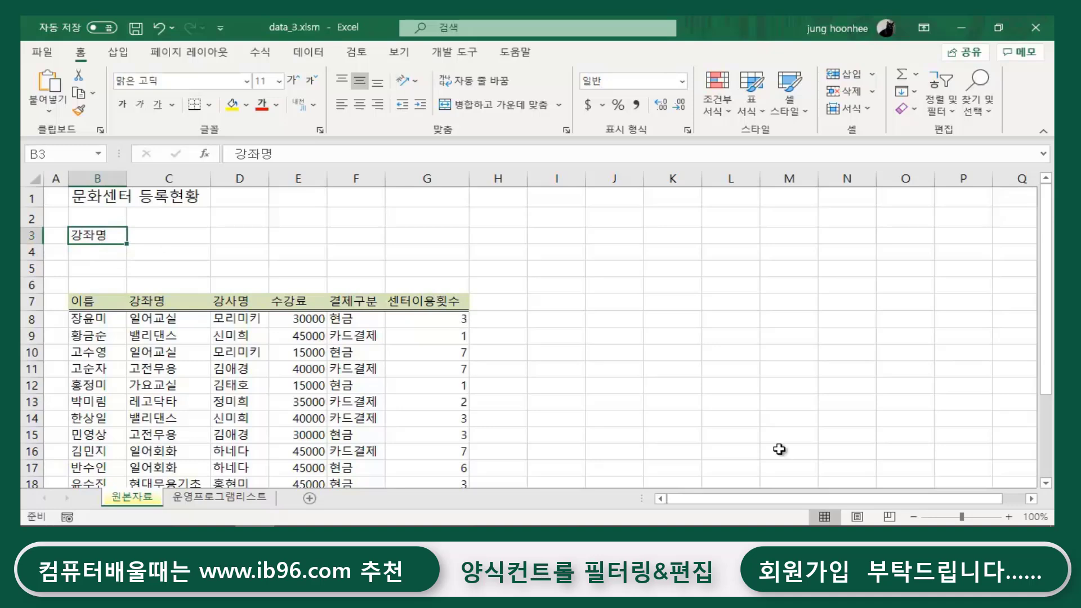
{"action": "left_click", "coordinate": [1009, 516]}
{"action": "left_click", "coordinate": [1008, 516]}
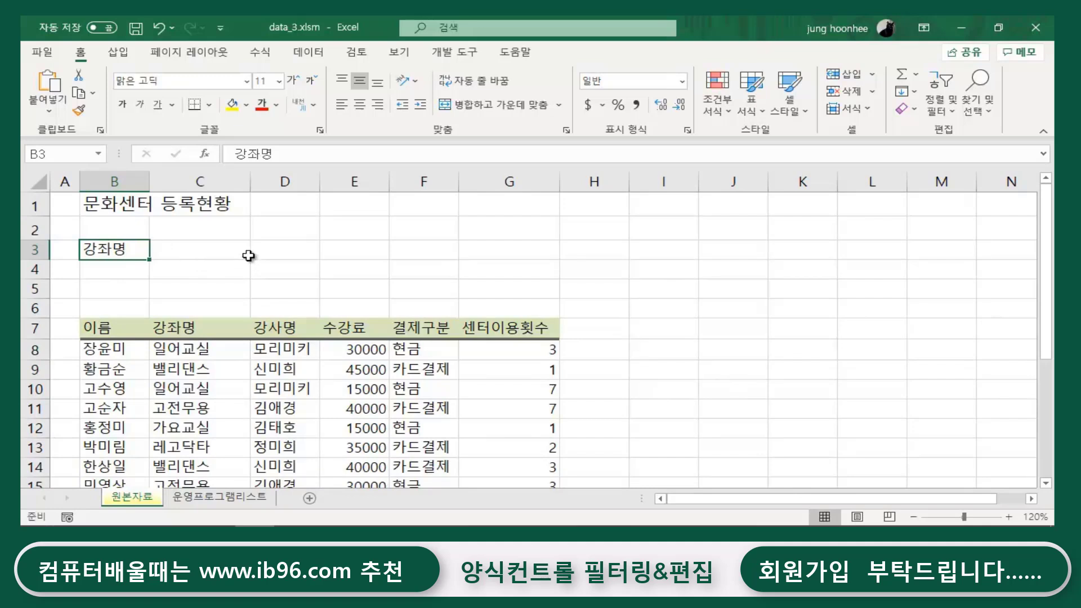
{"action": "left_click", "coordinate": [186, 262]}
{"action": "left_click", "coordinate": [191, 249]}
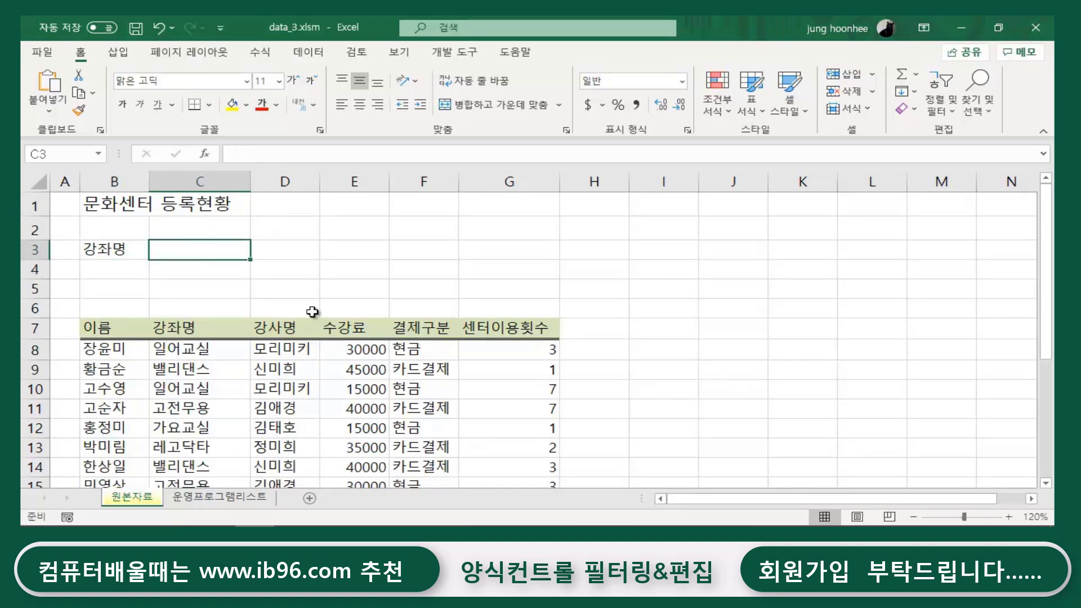
{"action": "left_click", "coordinate": [464, 57]}
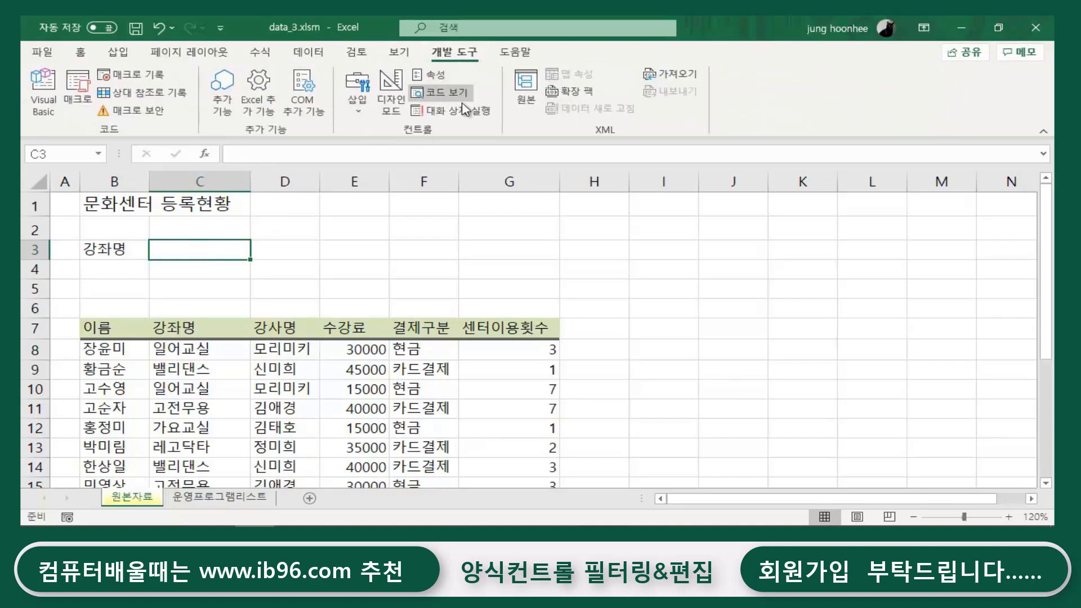
{"action": "left_click", "coordinate": [358, 90]}
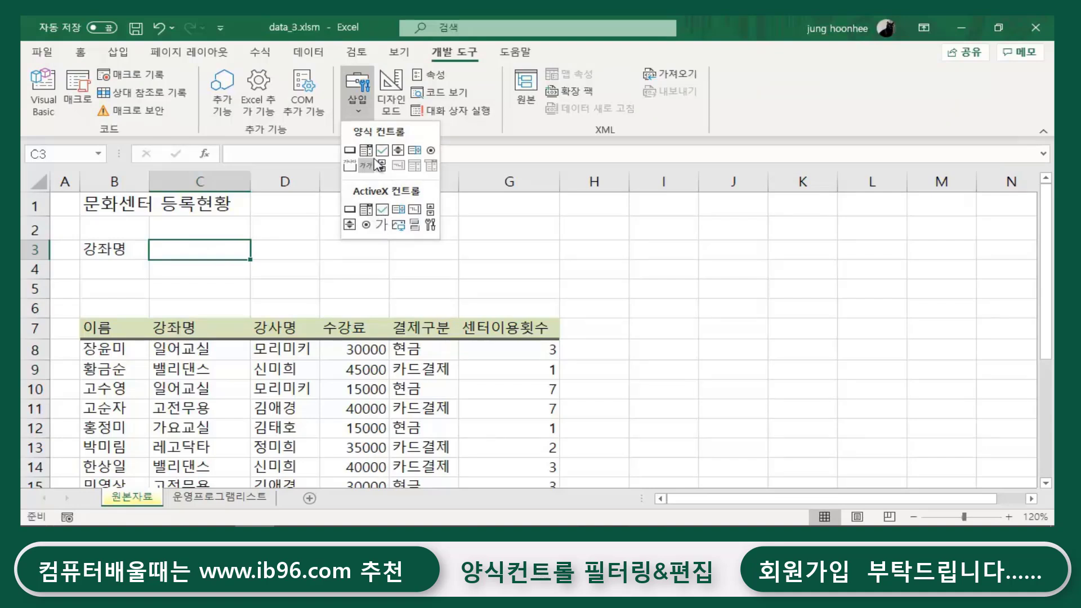
{"action": "left_click", "coordinate": [366, 151]}
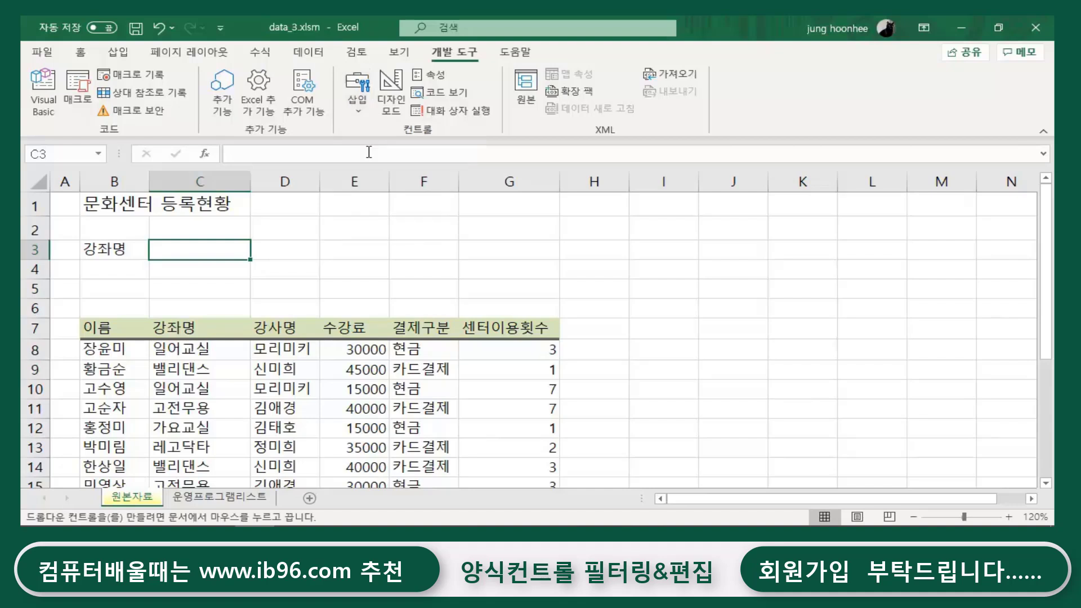
{"action": "left_click_drag", "start_coordinate": [148, 240], "coordinate": [253, 248]}
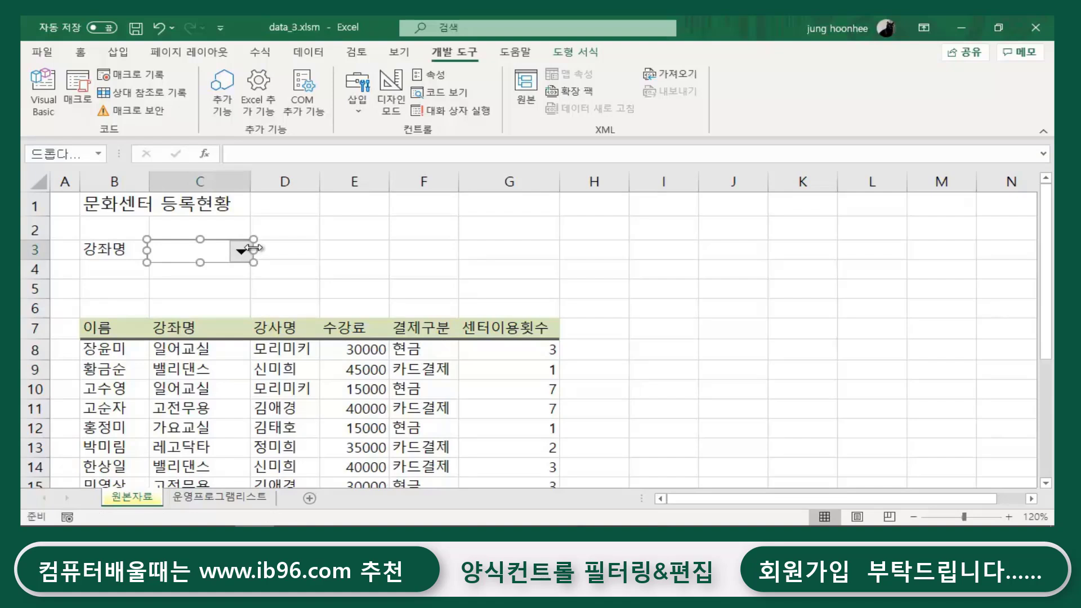
Step: Deselect the new combo box and open its drop-down list to check its entries
{"action": "left_click", "coordinate": [374, 269]}
{"action": "left_click", "coordinate": [242, 252]}
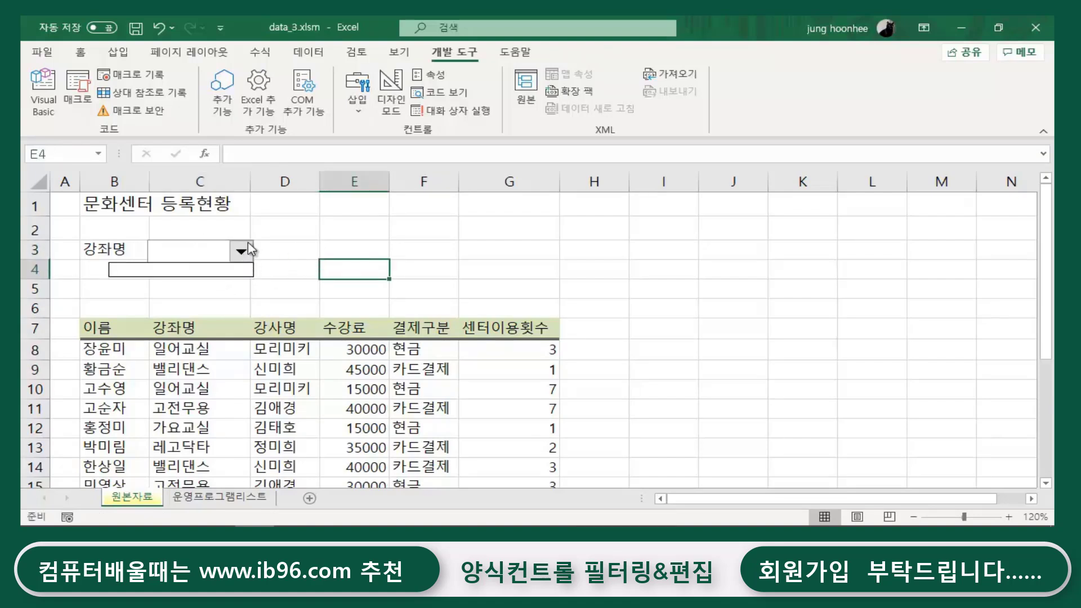
{"action": "left_click", "coordinate": [303, 231]}
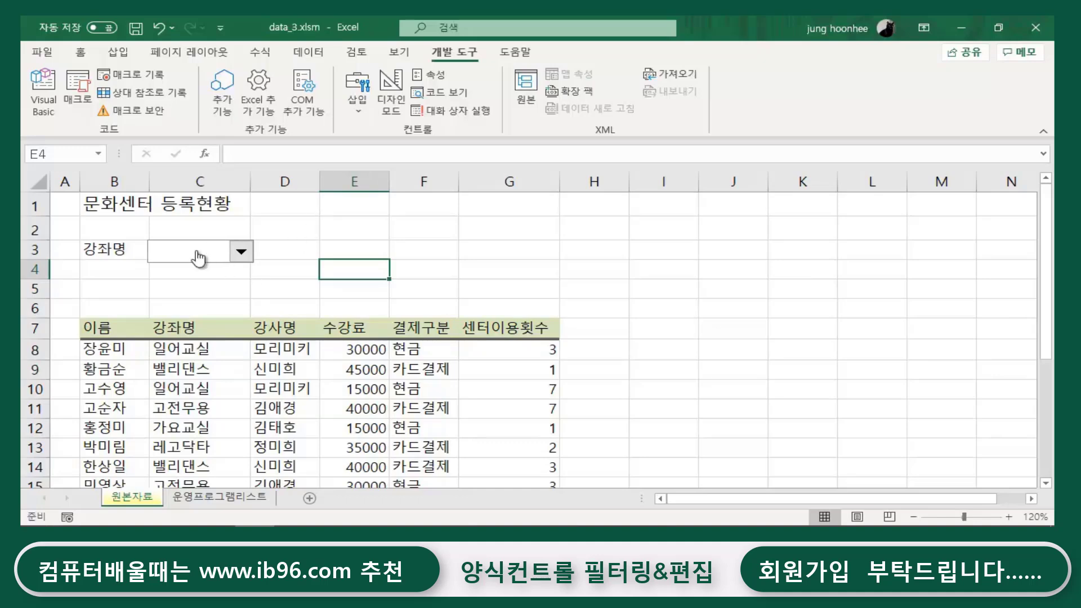
Step: Examine the course names in the 강좌명 column of the registration table for repeated entries
{"action": "scroll", "coordinate": [211, 349], "scroll_direction": "down", "scroll_amount": 1}
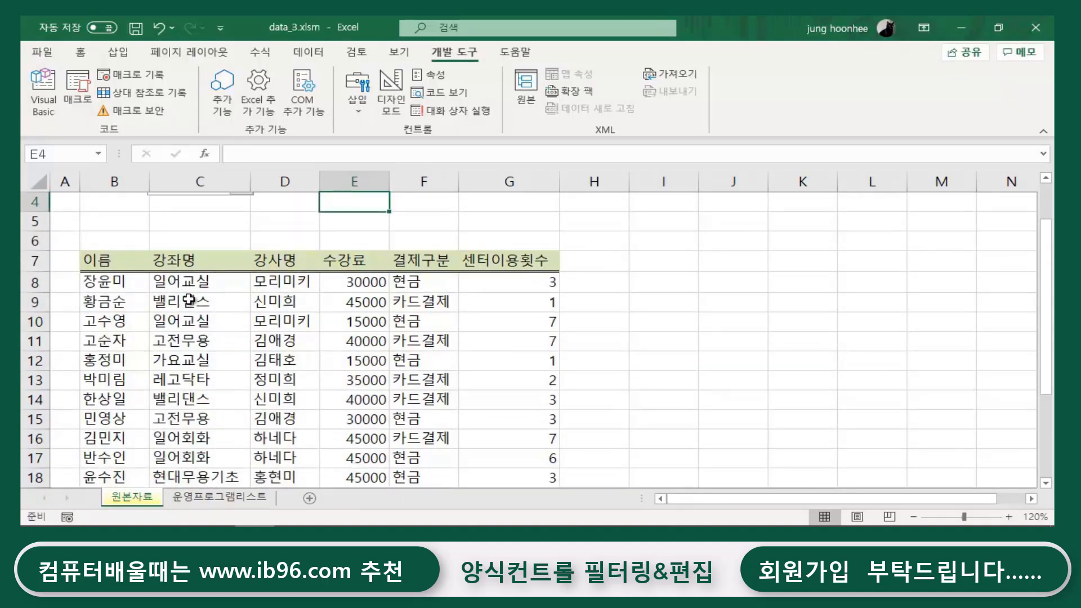
{"action": "left_click", "coordinate": [192, 289]}
{"action": "left_click", "coordinate": [200, 399]}
{"action": "left_click", "coordinate": [199, 439]}
{"action": "left_click", "coordinate": [181, 284]}
{"action": "left_click", "coordinate": [180, 342]}
{"action": "left_click", "coordinate": [180, 400]}
{"action": "left_click", "coordinate": [181, 453]}
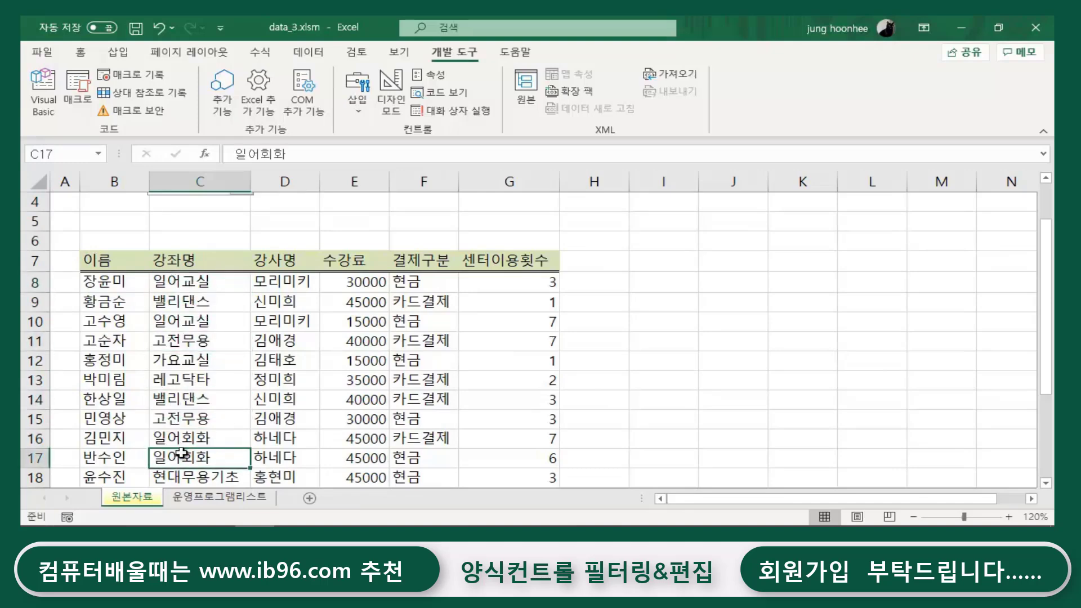
{"action": "scroll", "coordinate": [182, 453], "scroll_direction": "up", "scroll_amount": 1}
{"action": "left_click", "coordinate": [294, 302]}
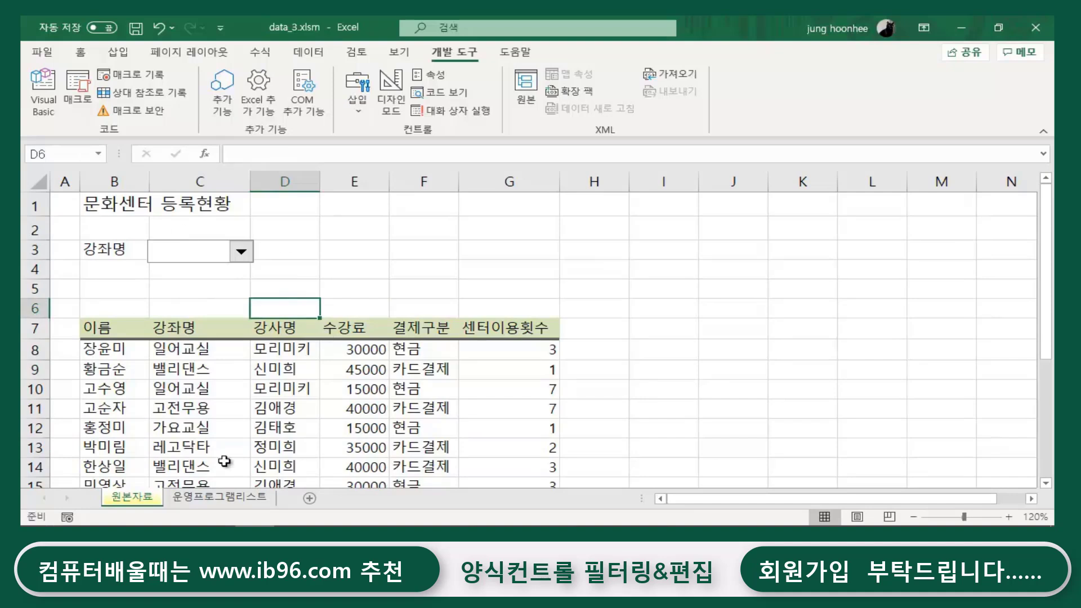
Step: Review the course list in B3:B14 of the 운영프로그램리스트 sheet, then return to the 원본자료 sheet
{"action": "left_click", "coordinate": [251, 498]}
{"action": "left_click", "coordinate": [279, 360]}
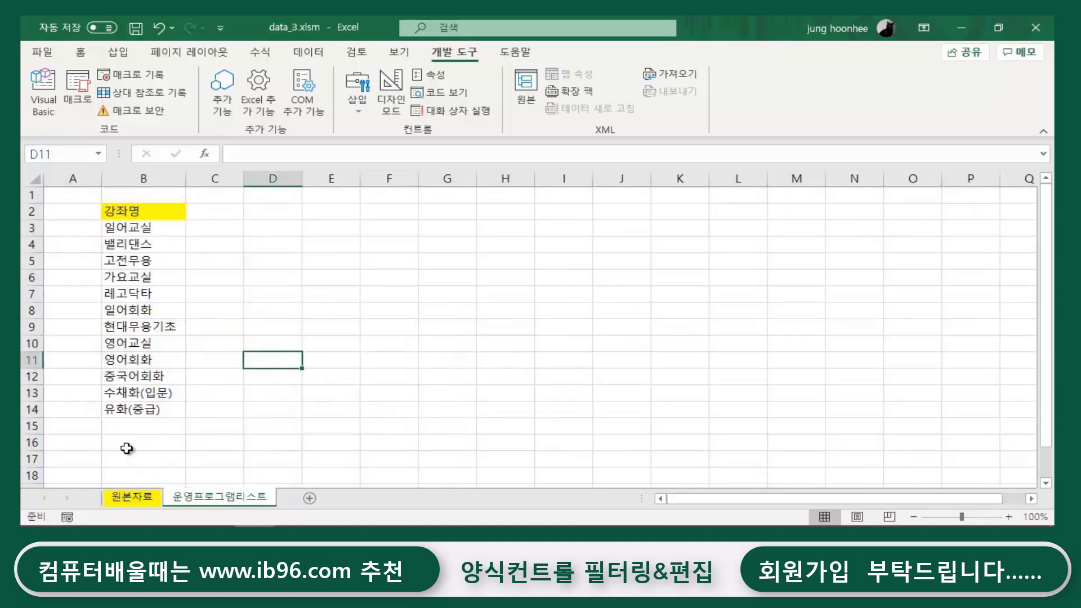
{"action": "left_click", "coordinate": [342, 252]}
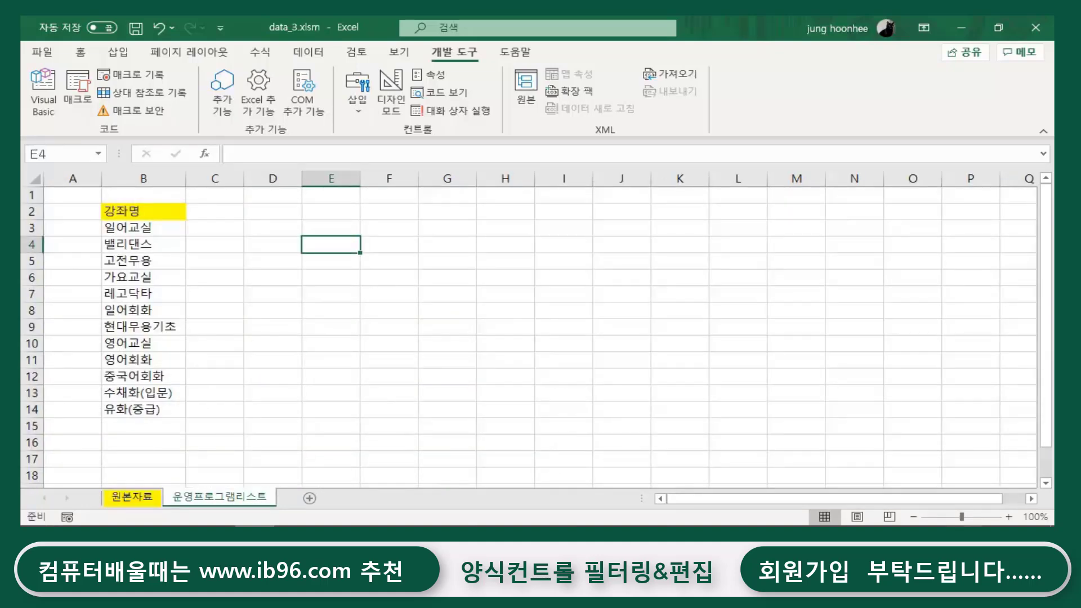
{"action": "left_click", "coordinate": [1009, 516]}
{"action": "left_click", "coordinate": [1009, 516]}
{"action": "left_click_drag", "start_coordinate": [157, 241], "coordinate": [146, 452]}
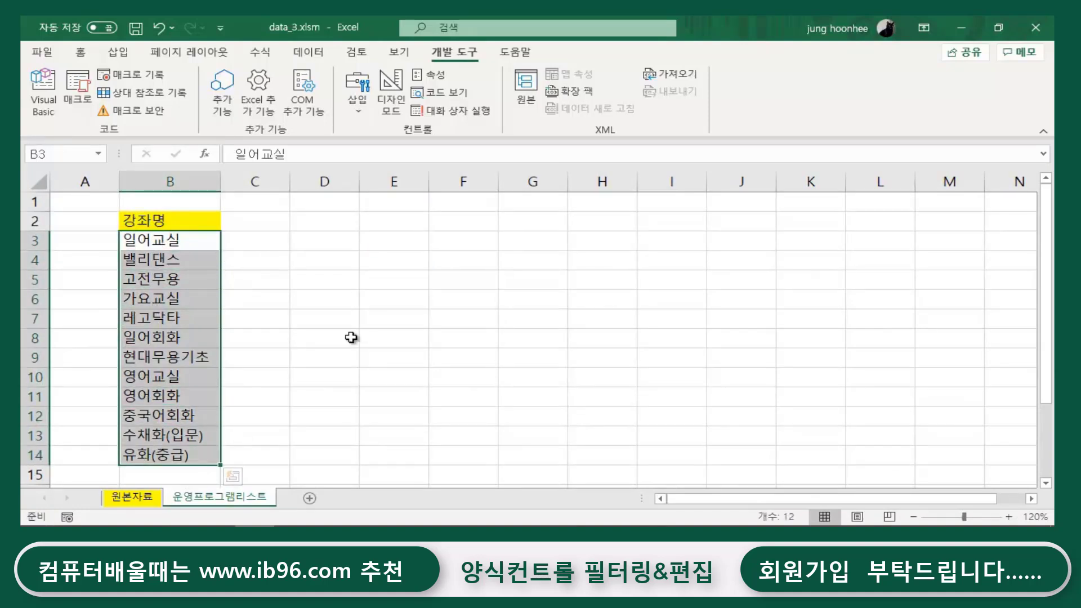
{"action": "left_click", "coordinate": [505, 438]}
{"action": "left_click", "coordinate": [133, 496]}
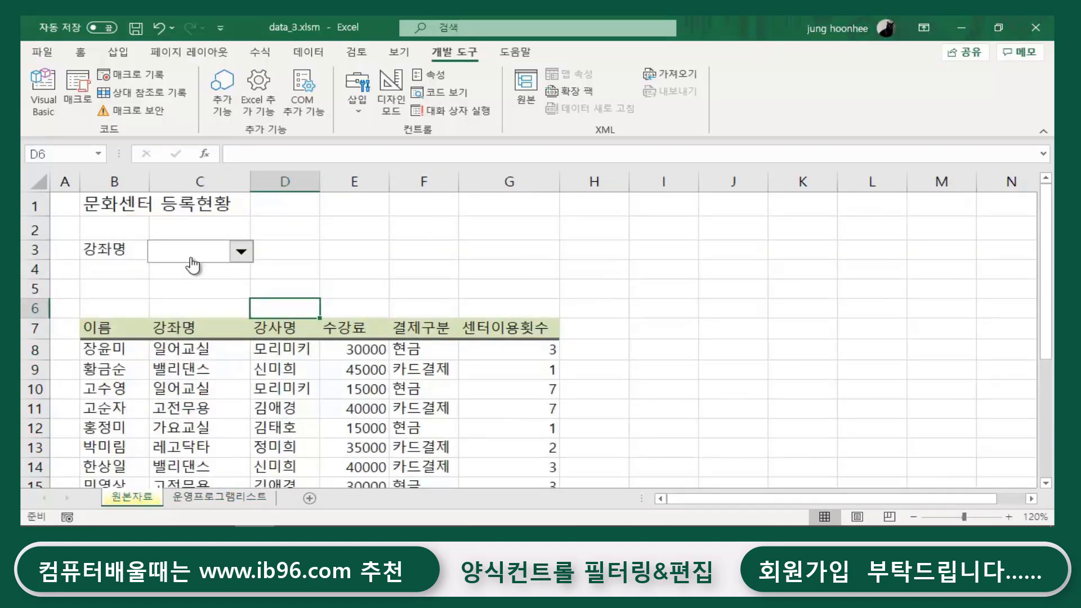
{"action": "left_click", "coordinate": [426, 255]}
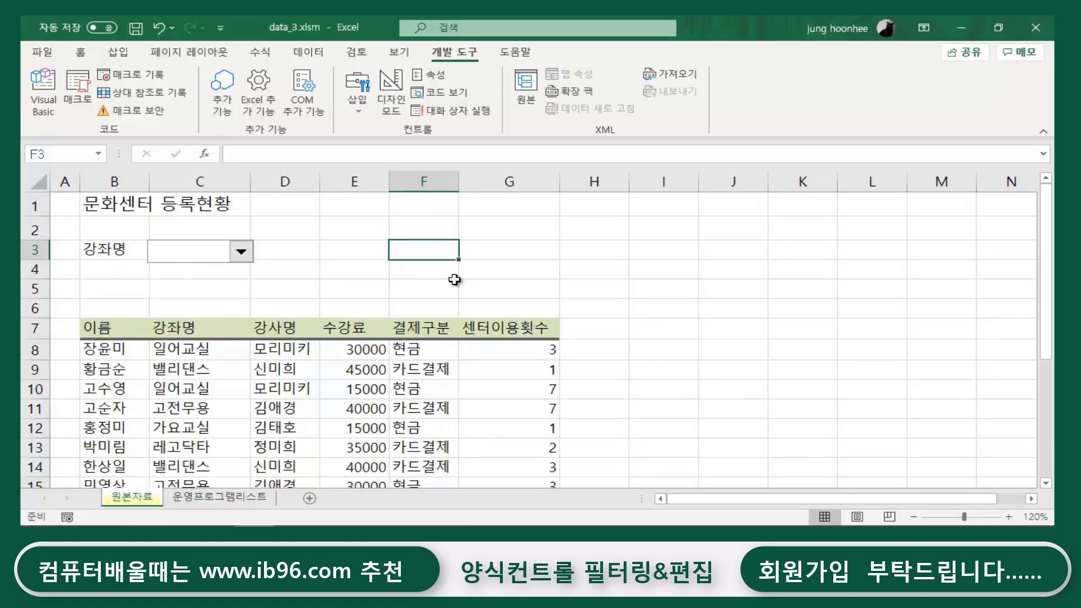
Step: Name the range B3:B14 on the 운영프로그램리스트 sheet 강좌
{"action": "left_click", "coordinate": [204, 498]}
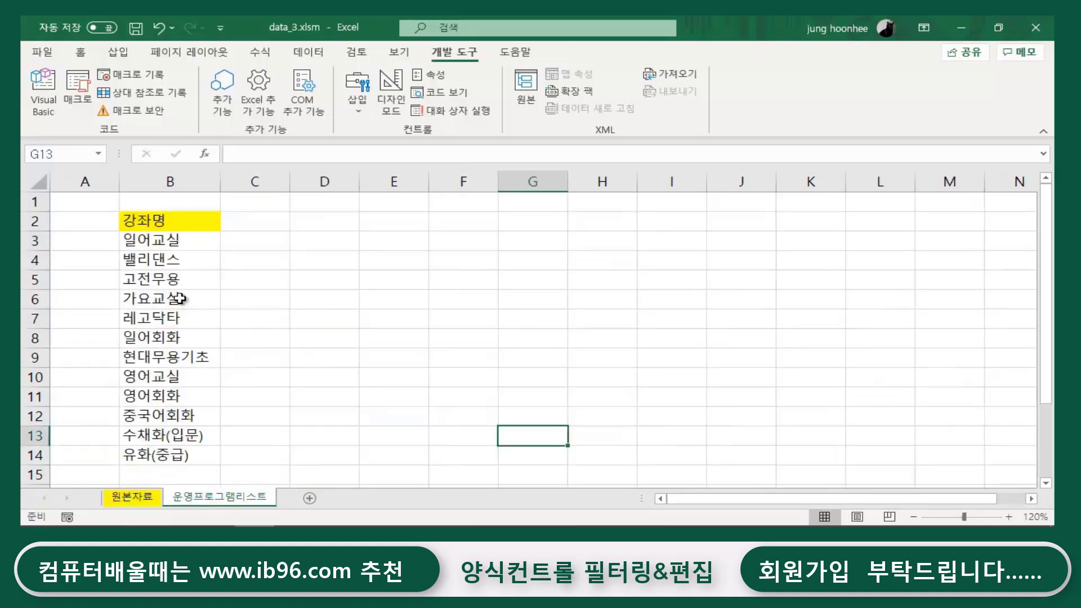
{"action": "left_click_drag", "start_coordinate": [150, 241], "coordinate": [160, 448]}
{"action": "left_click", "coordinate": [365, 321]}
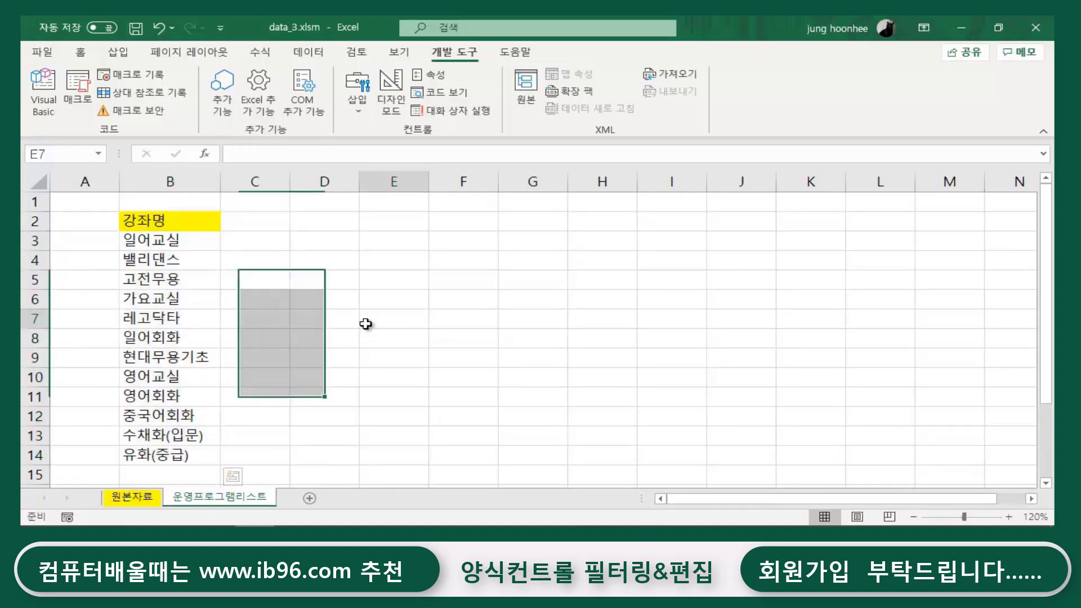
{"action": "left_click", "coordinate": [145, 240]}
{"action": "left_click_drag", "start_coordinate": [145, 240], "coordinate": [150, 448]}
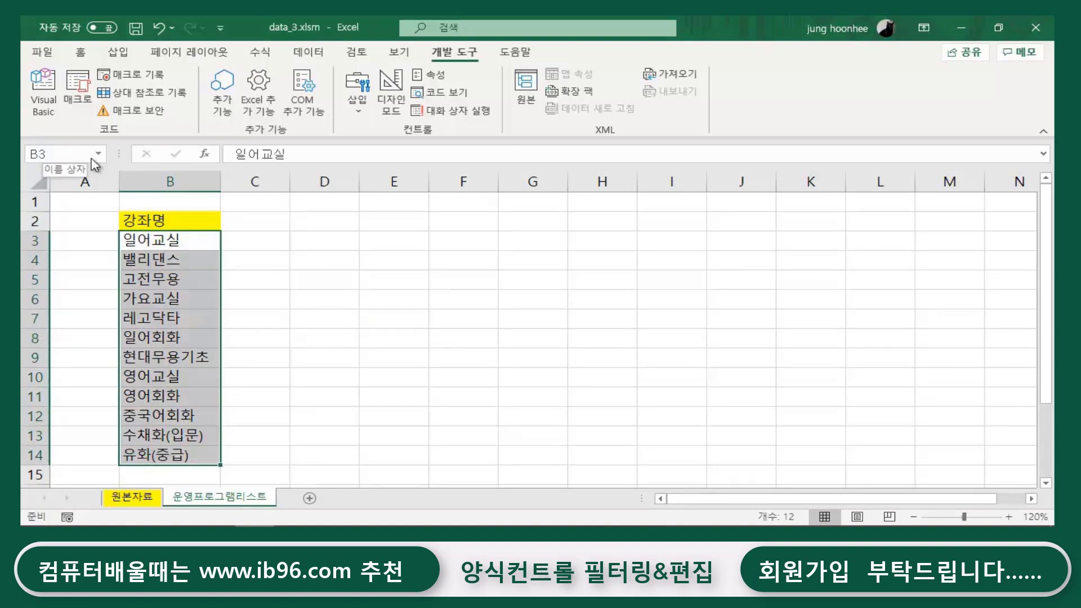
{"action": "left_click", "coordinate": [69, 154]}
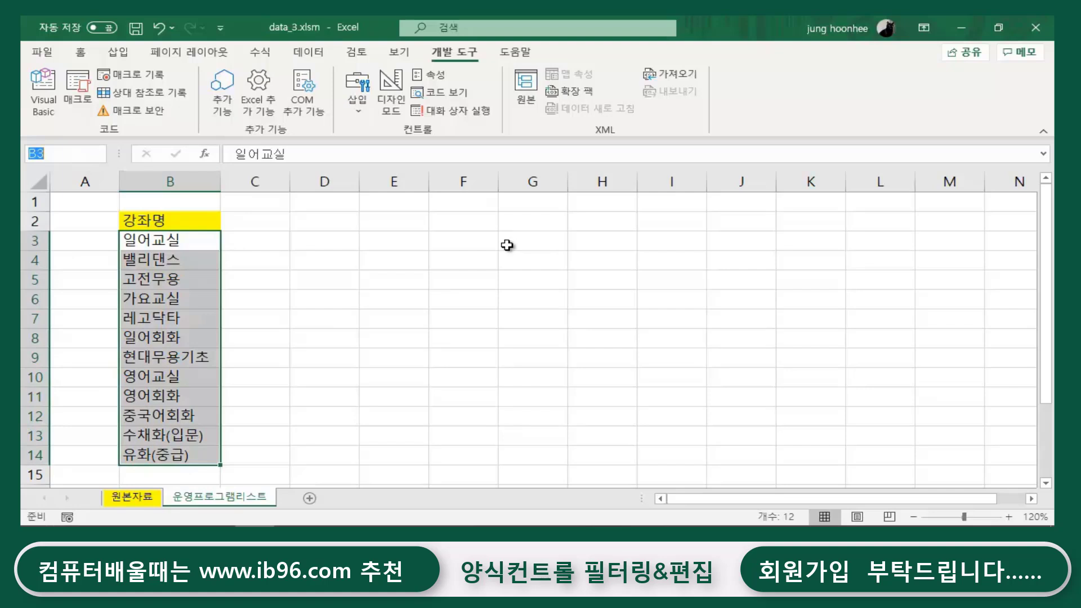
{"action": "type", "text": "강좌"}
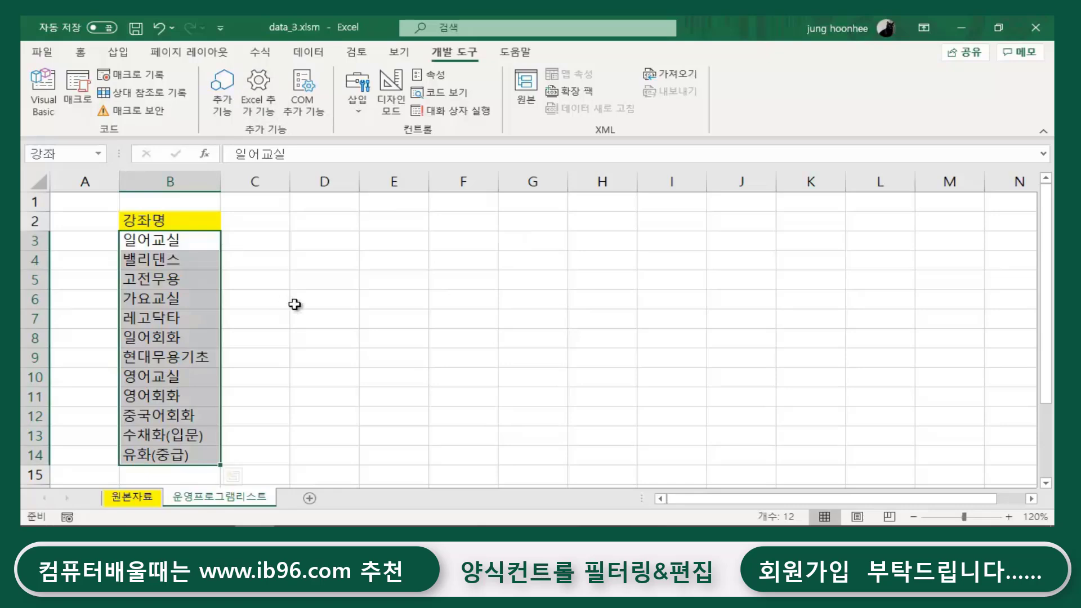
{"action": "left_click", "coordinate": [417, 377]}
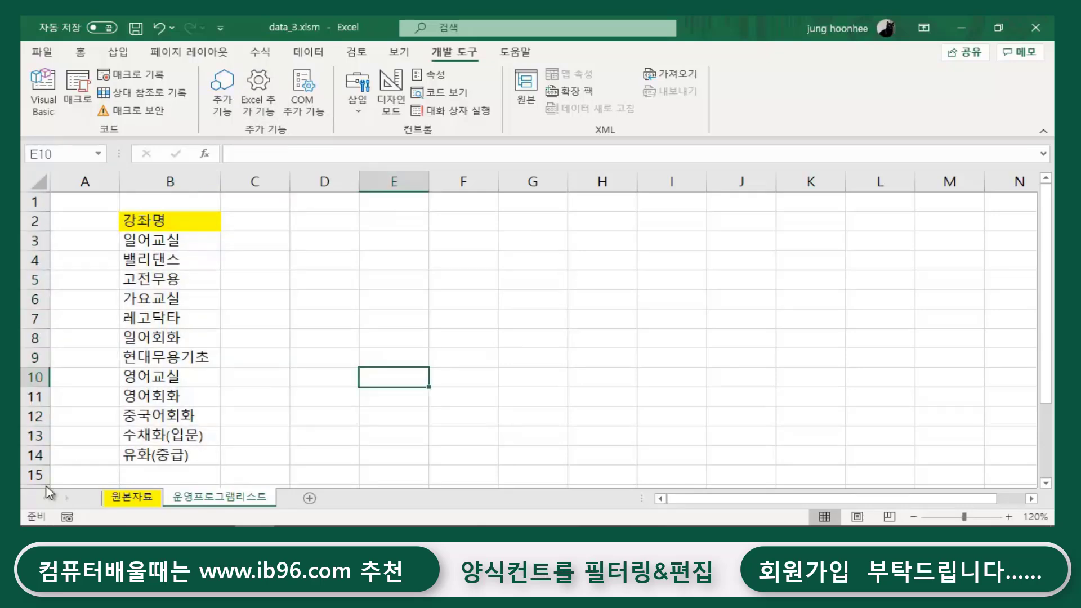
Step: Format the combo box on the 원본자료 sheet with input range 강좌 and cell link $C$2
{"action": "left_click", "coordinate": [141, 499]}
{"action": "left_click", "coordinate": [639, 271]}
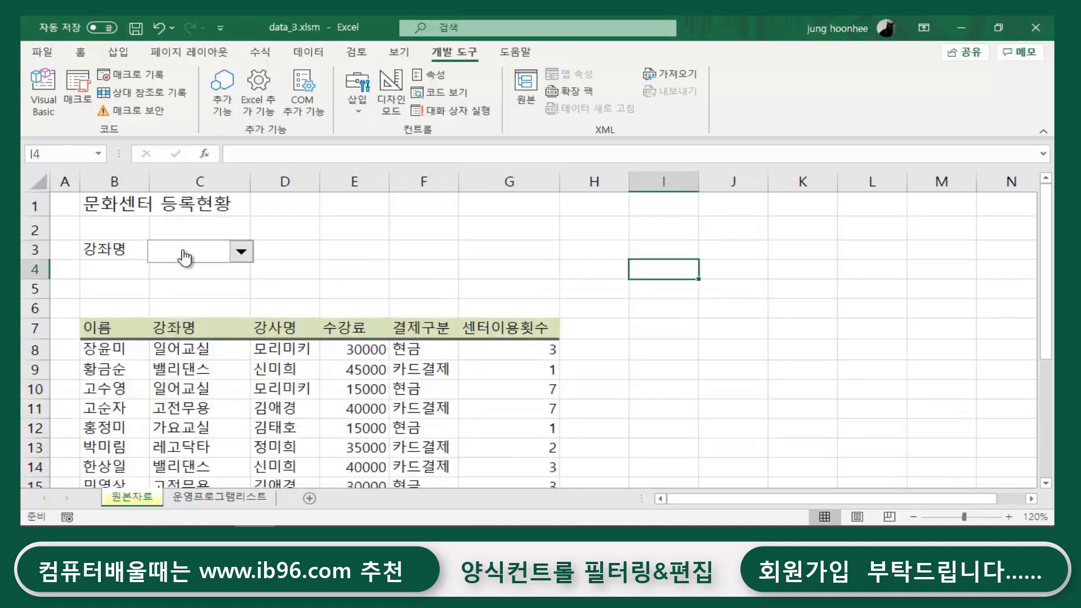
{"action": "right_click", "coordinate": [212, 263]}
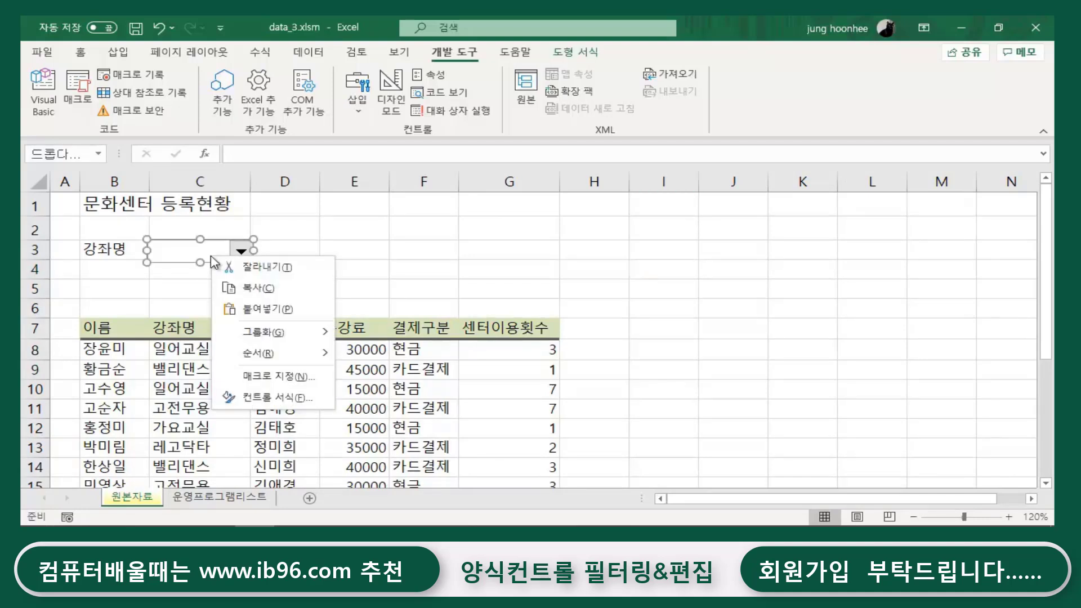
{"action": "left_click", "coordinate": [272, 398]}
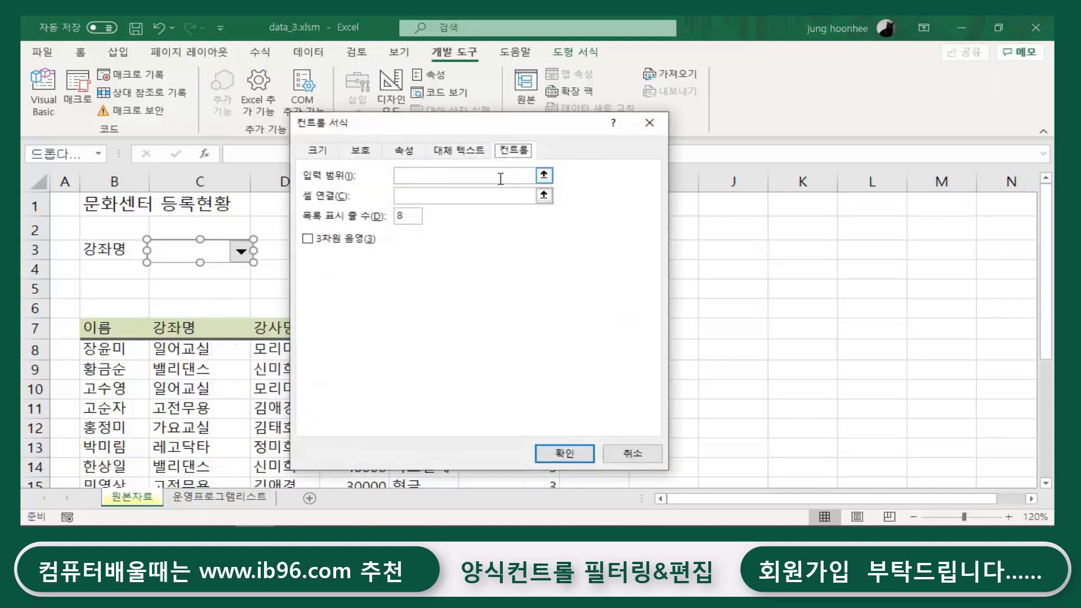
{"action": "left_click", "coordinate": [410, 176]}
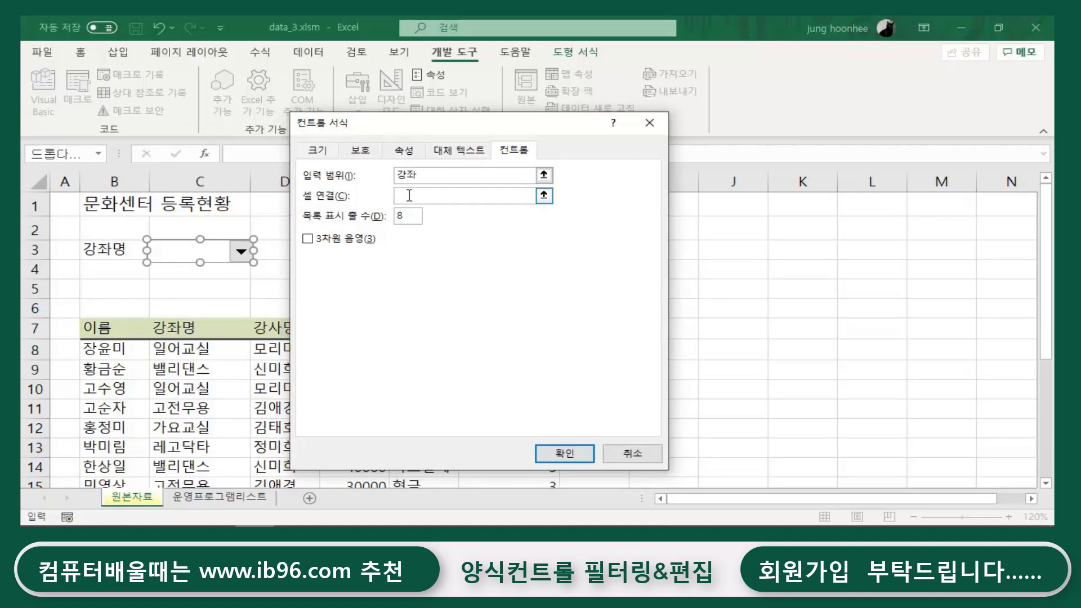
{"action": "left_click_drag", "start_coordinate": [418, 127], "coordinate": [589, 202]}
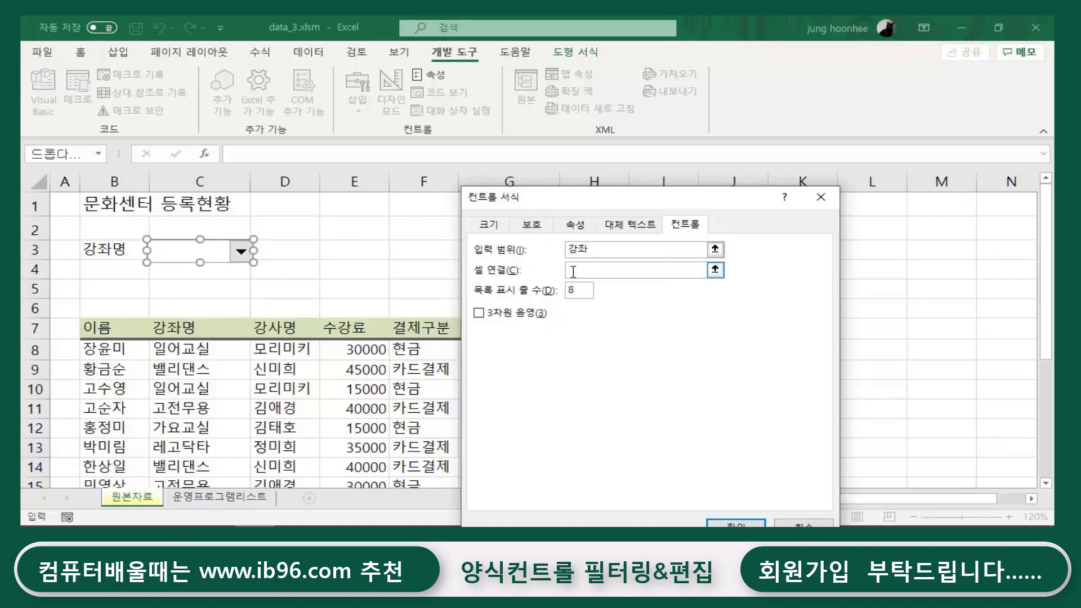
{"action": "left_click_drag", "start_coordinate": [532, 198], "coordinate": [478, 184]}
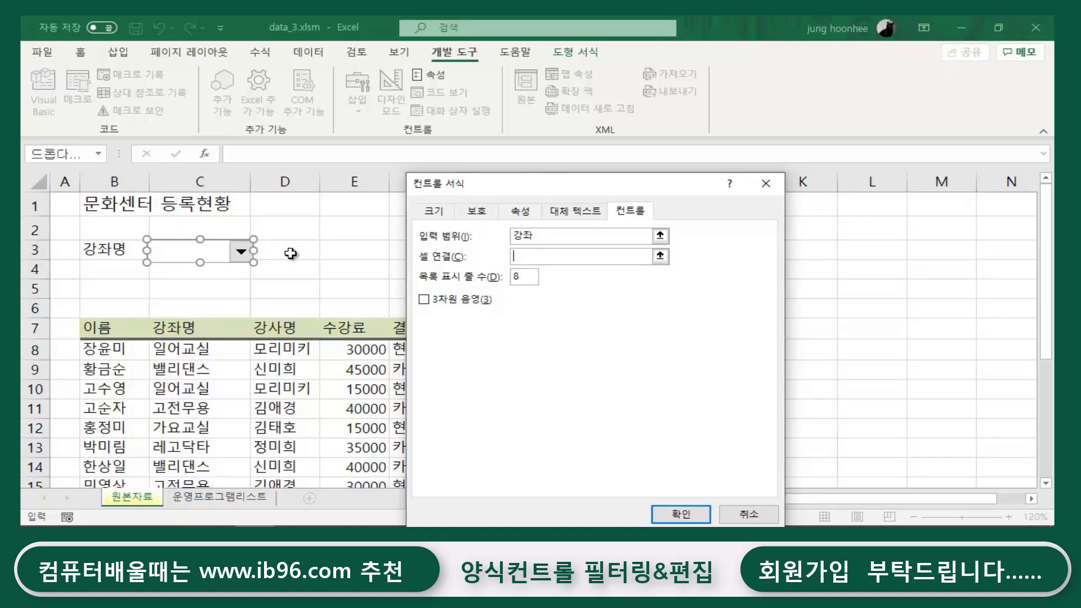
{"action": "left_click", "coordinate": [186, 225]}
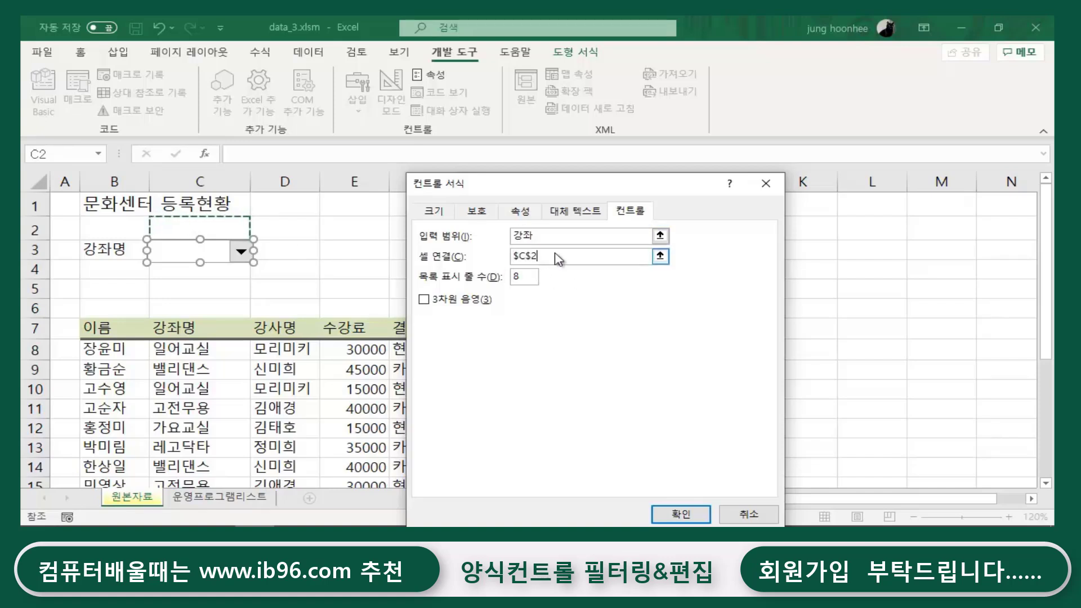
{"action": "left_click", "coordinate": [681, 514]}
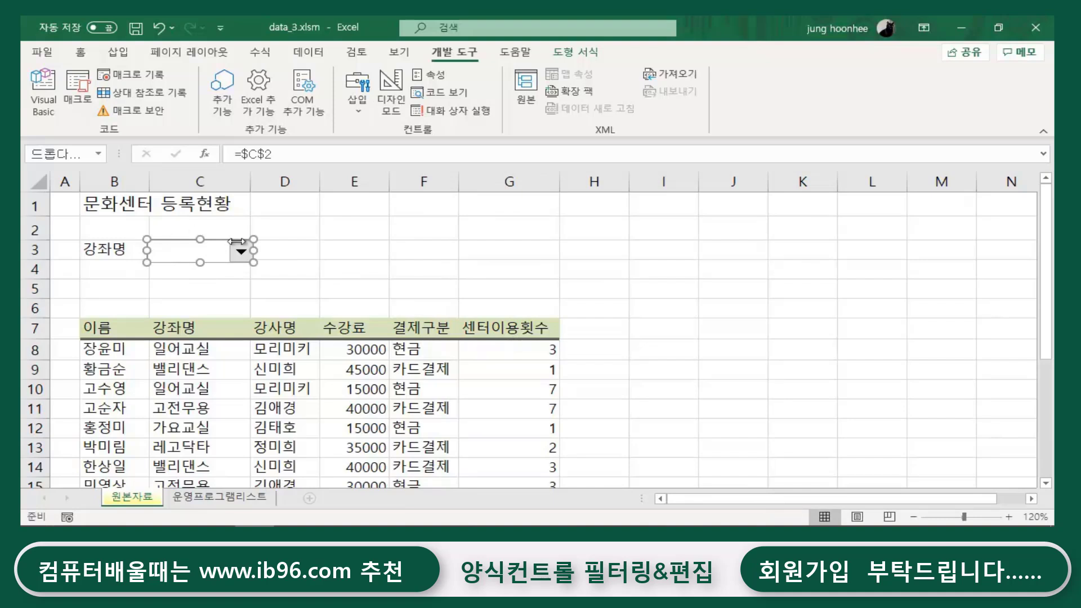
Step: Deselect the combo box and choose 레고닥타 from its course list
{"action": "left_click", "coordinate": [410, 251]}
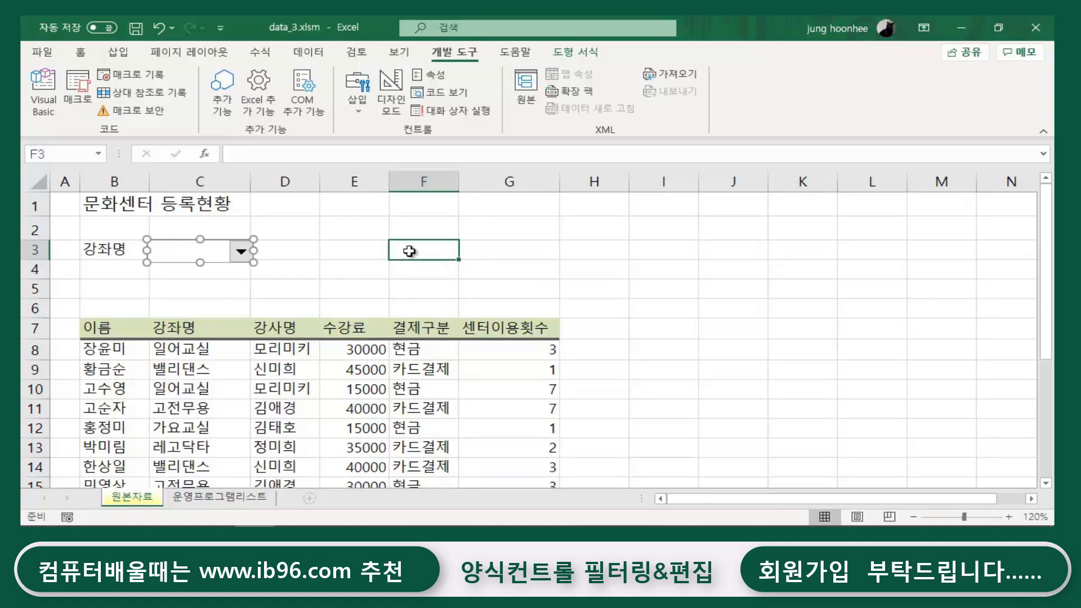
{"action": "left_click", "coordinate": [241, 252]}
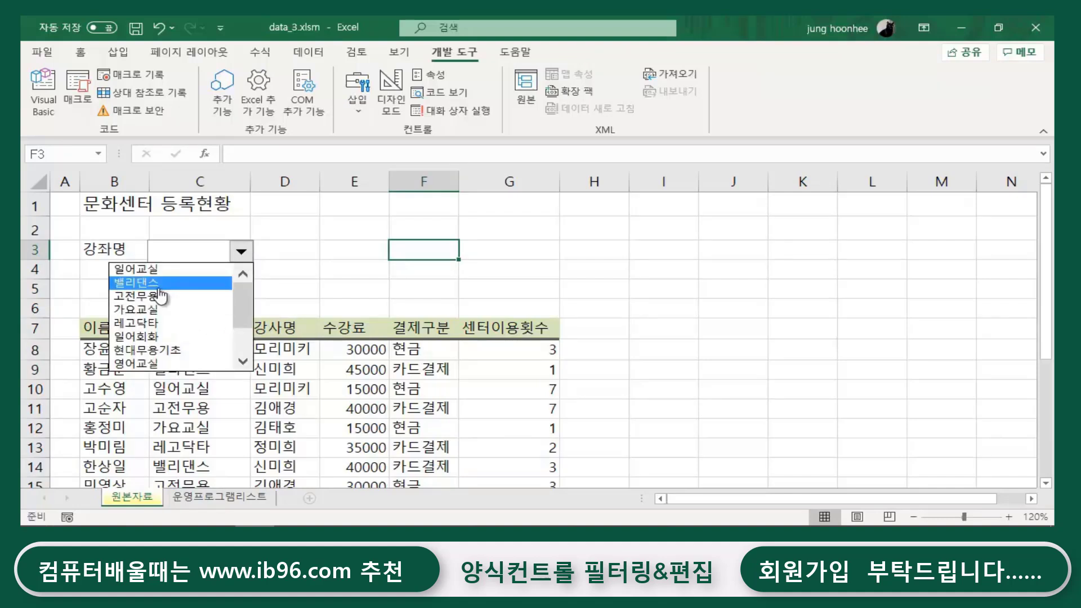
{"action": "left_click_drag", "start_coordinate": [242, 309], "coordinate": [231, 344]}
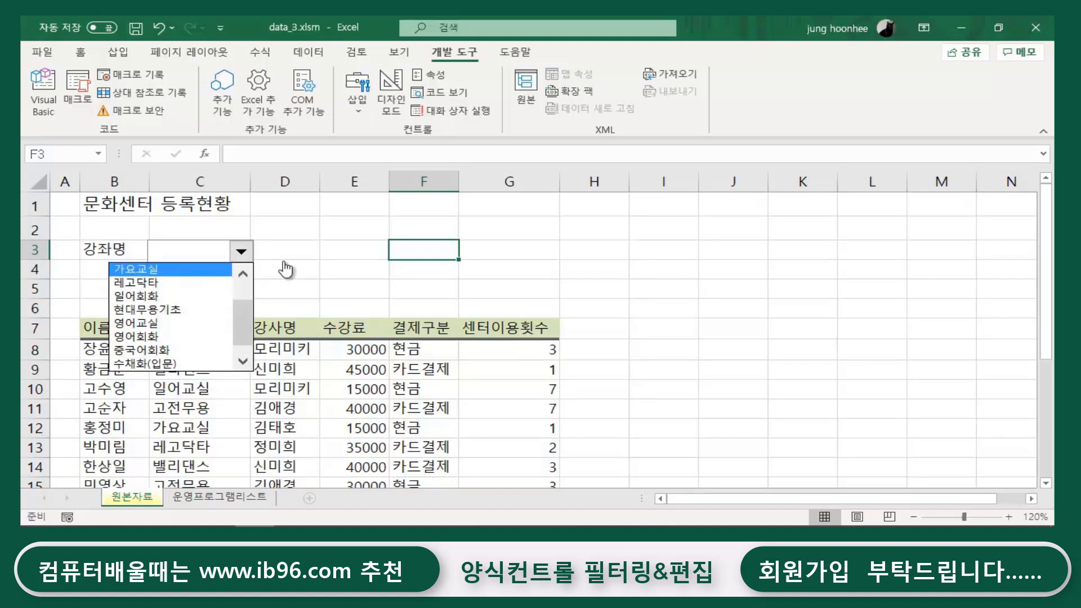
{"action": "left_click", "coordinate": [168, 287]}
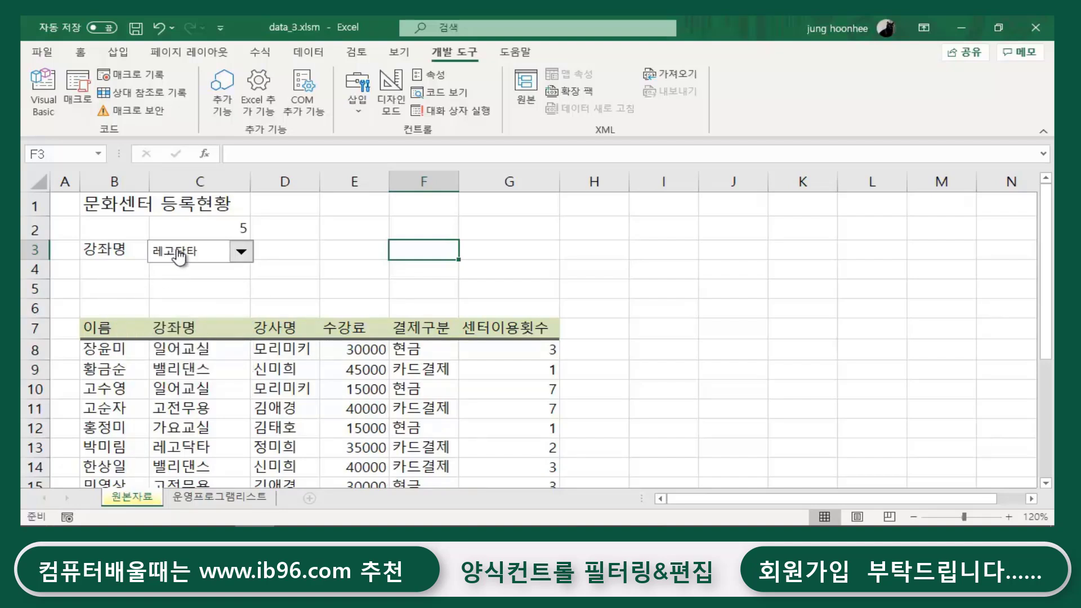
Step: Test the course combo box by choosing 일어교실 and 밸리댄스 in turn
{"action": "left_click", "coordinate": [241, 252]}
{"action": "left_click_drag", "start_coordinate": [248, 333], "coordinate": [244, 272]}
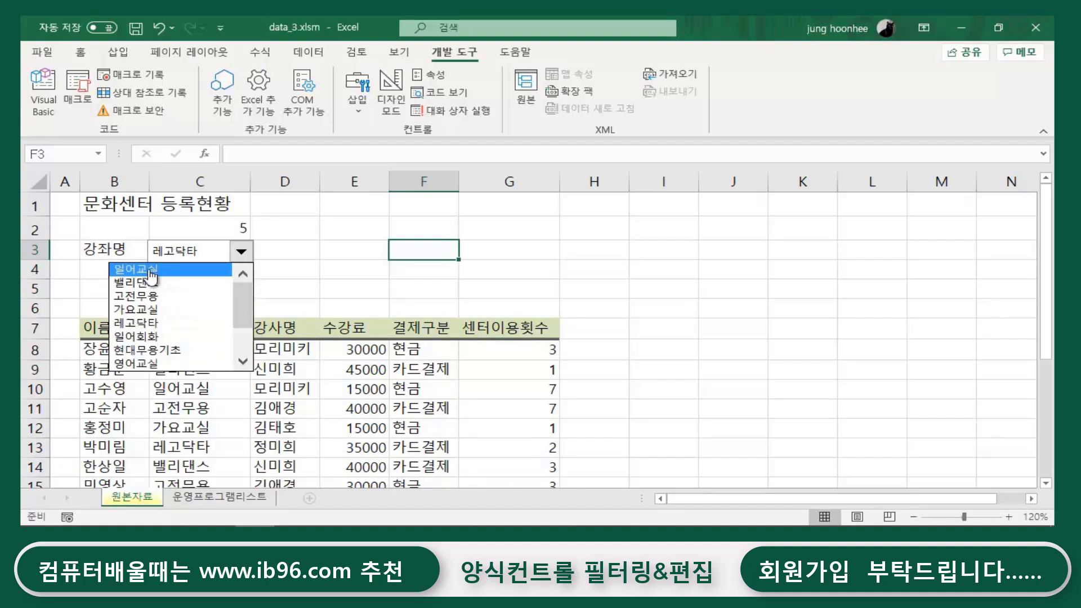
{"action": "left_click", "coordinate": [146, 272]}
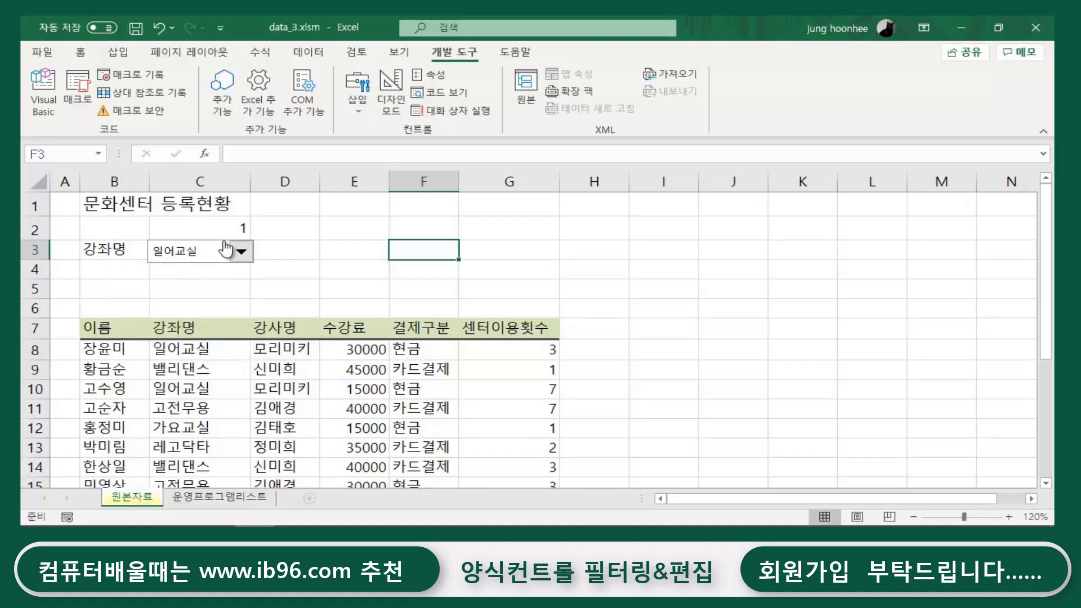
{"action": "left_click", "coordinate": [241, 252]}
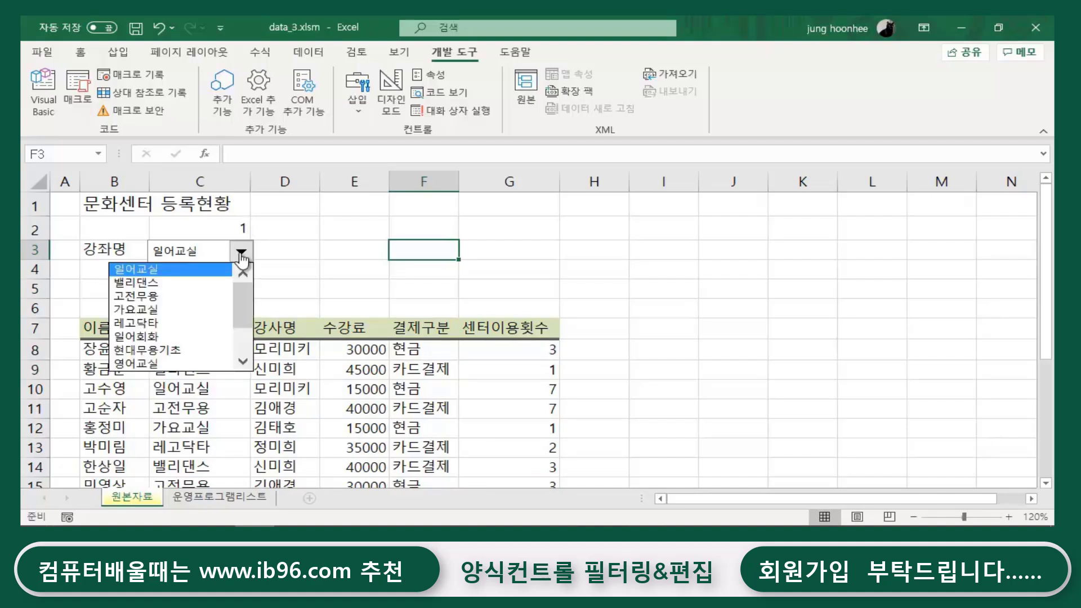
{"action": "left_click", "coordinate": [141, 285]}
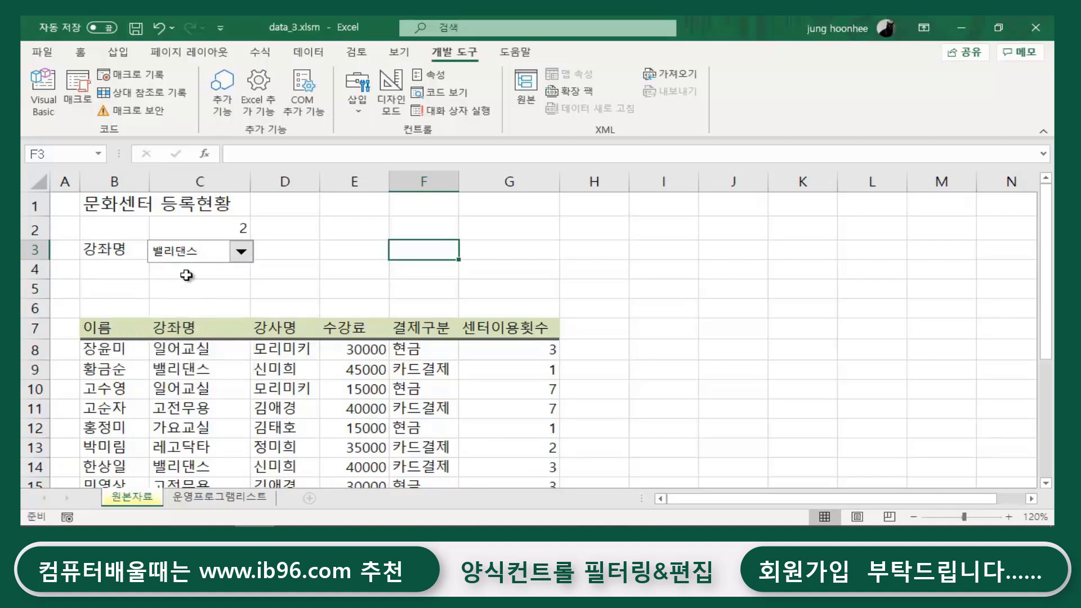
Step: Compare the combo box entries with the course order on the 운영프로그램리스트 sheet, and return to the 원본자료 sheet
{"action": "left_click", "coordinate": [242, 254]}
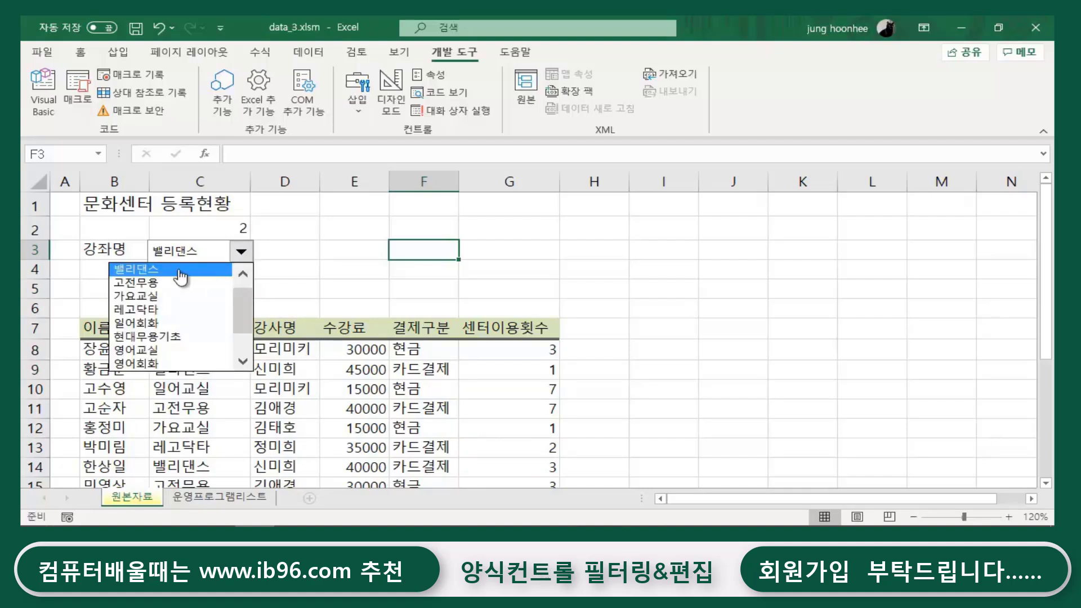
{"action": "left_click_drag", "start_coordinate": [243, 317], "coordinate": [244, 310]}
{"action": "left_click", "coordinate": [303, 277]}
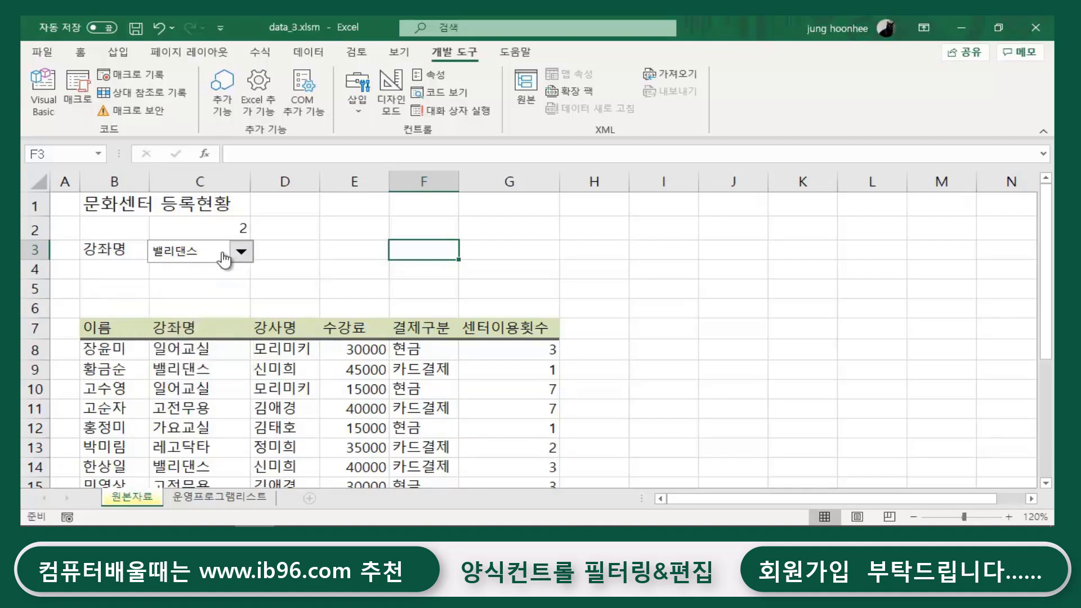
{"action": "left_click", "coordinate": [245, 255]}
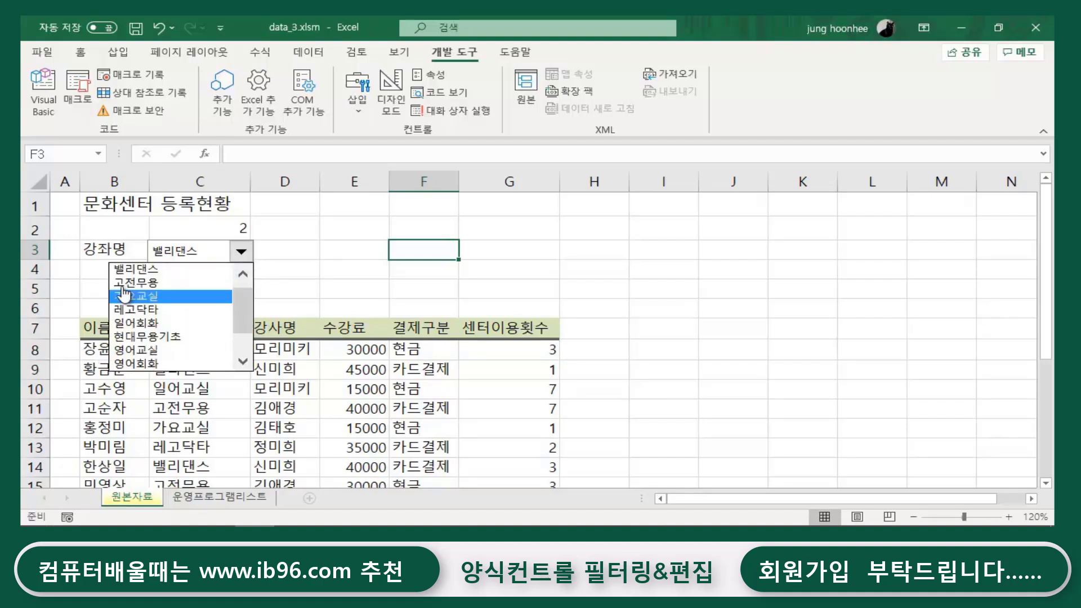
{"action": "left_click", "coordinate": [322, 279]}
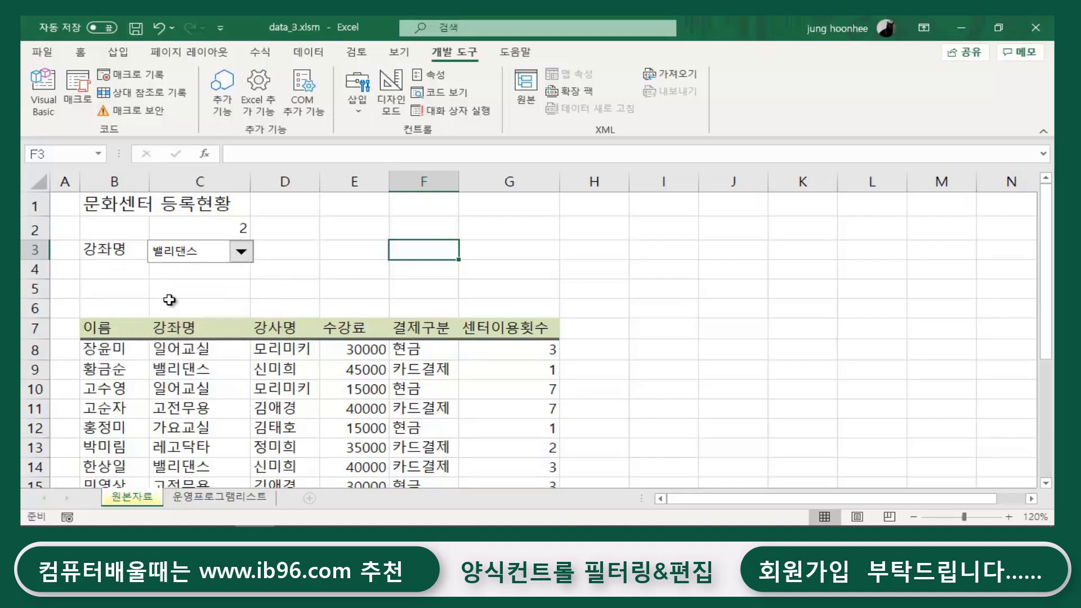
{"action": "left_click", "coordinate": [232, 500]}
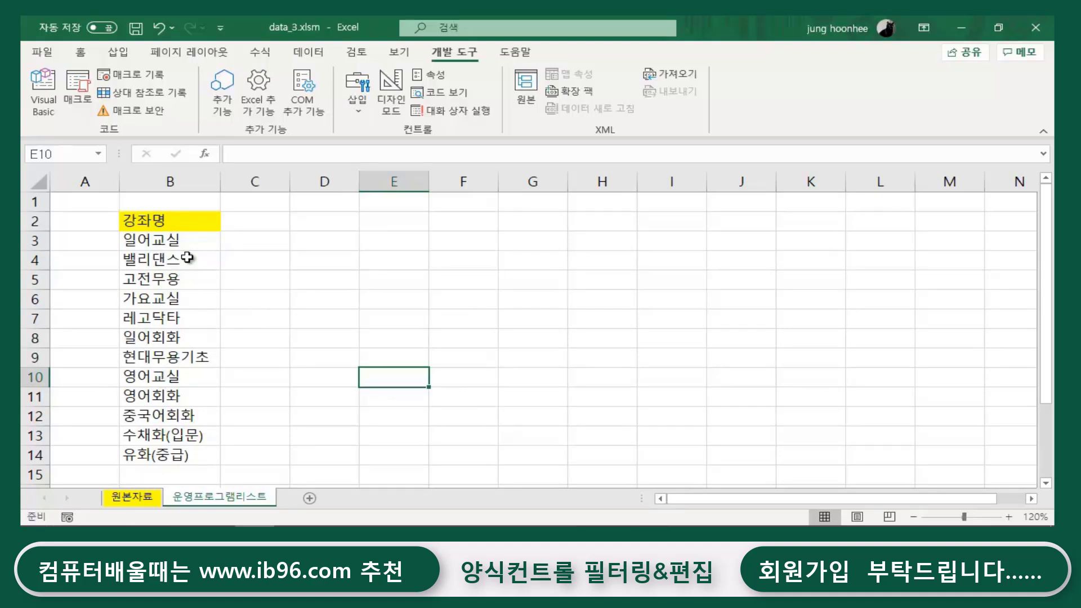
{"action": "left_click", "coordinate": [157, 262]}
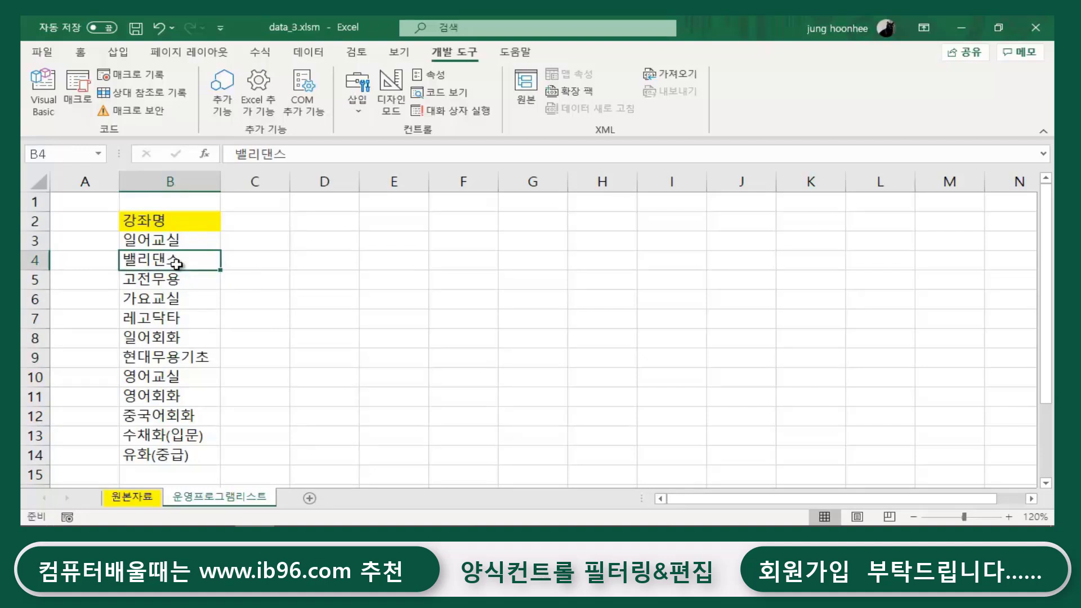
{"action": "left_click", "coordinate": [151, 504]}
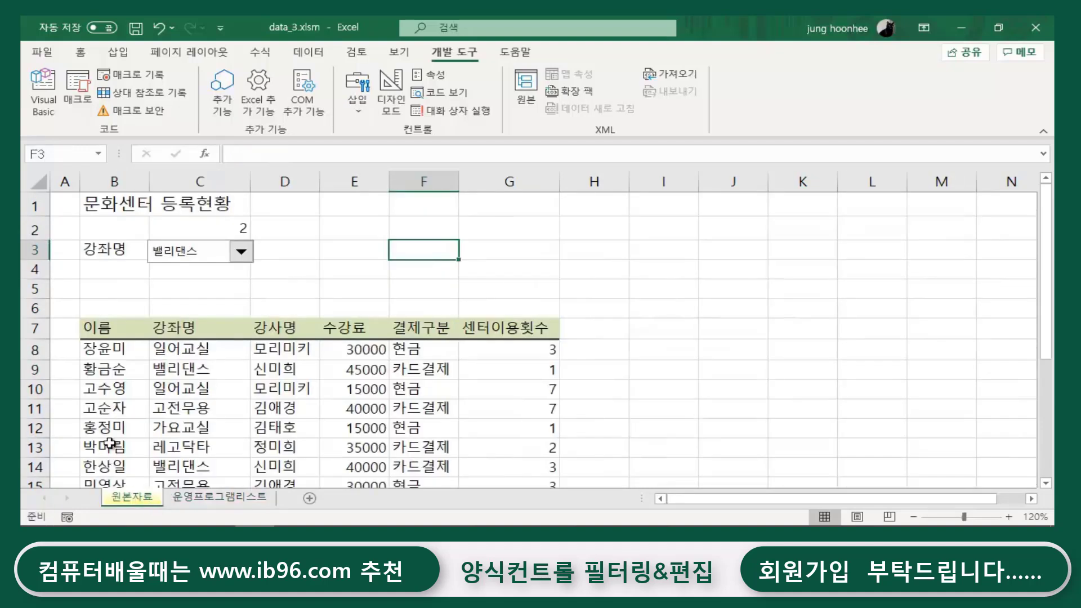
Step: Try 고전무용 and 가요교실 in the course combo box and leave it set to 영어교실
{"action": "left_click", "coordinate": [313, 276]}
{"action": "left_click", "coordinate": [241, 252]}
{"action": "left_click", "coordinate": [127, 283]}
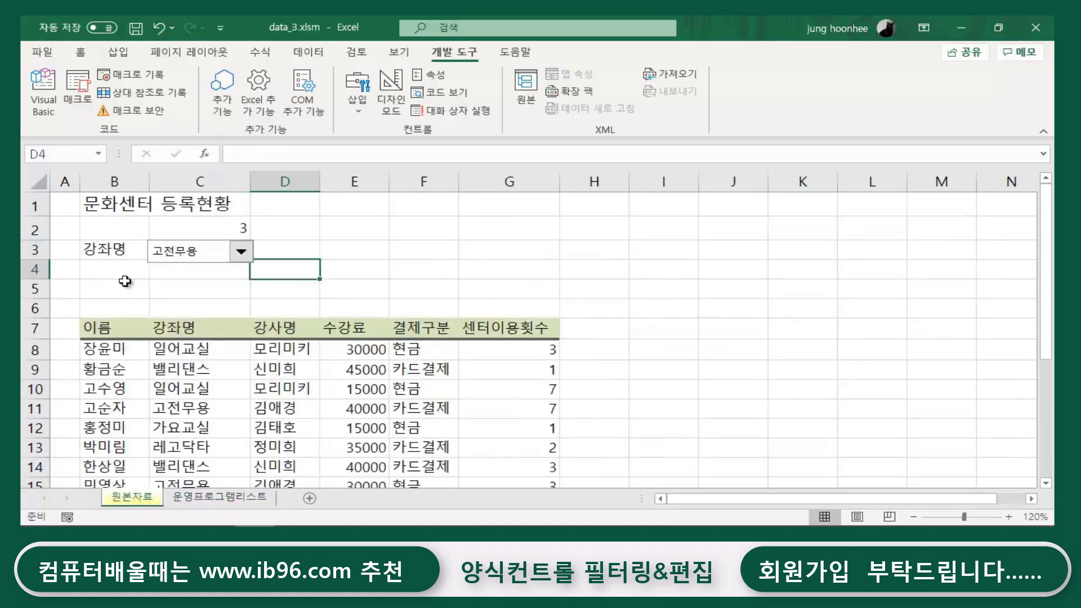
{"action": "left_click", "coordinate": [246, 257]}
{"action": "left_click", "coordinate": [135, 280]}
{"action": "left_click", "coordinate": [242, 254]}
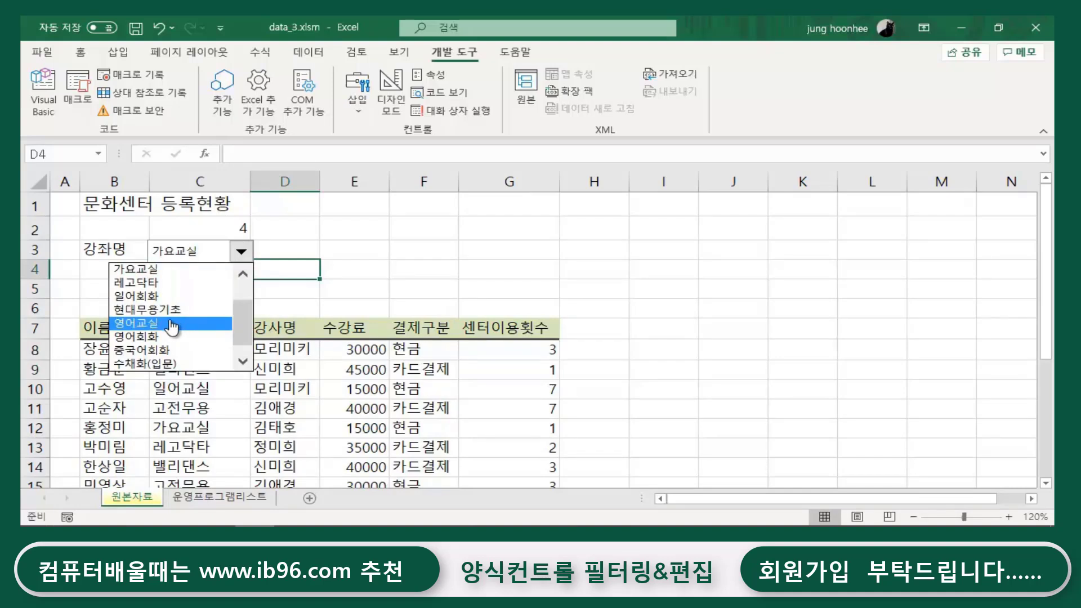
{"action": "left_click", "coordinate": [166, 326]}
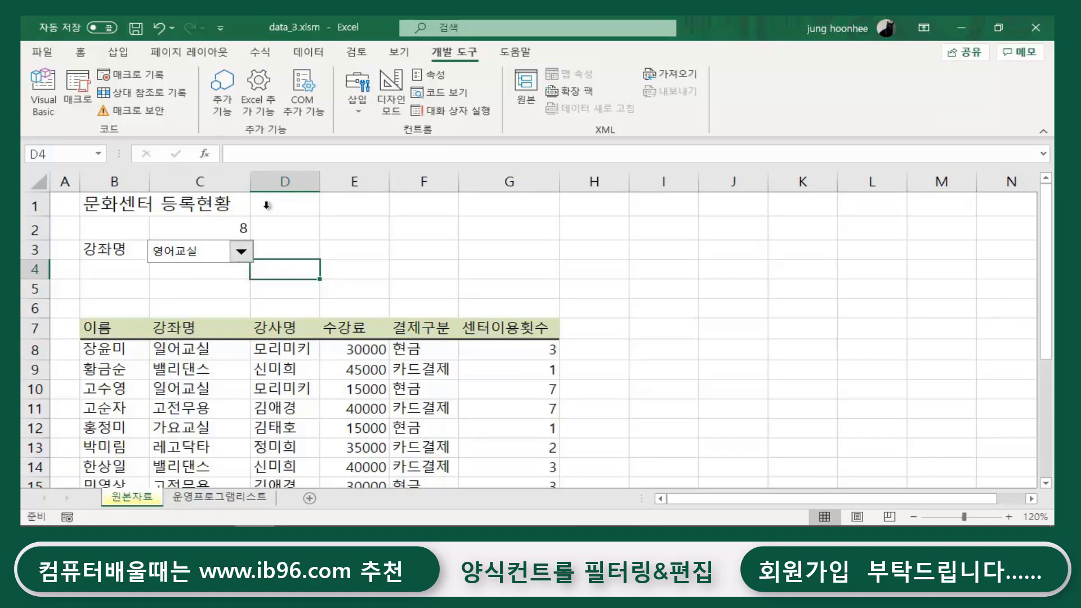
{"action": "left_click", "coordinate": [358, 101]}
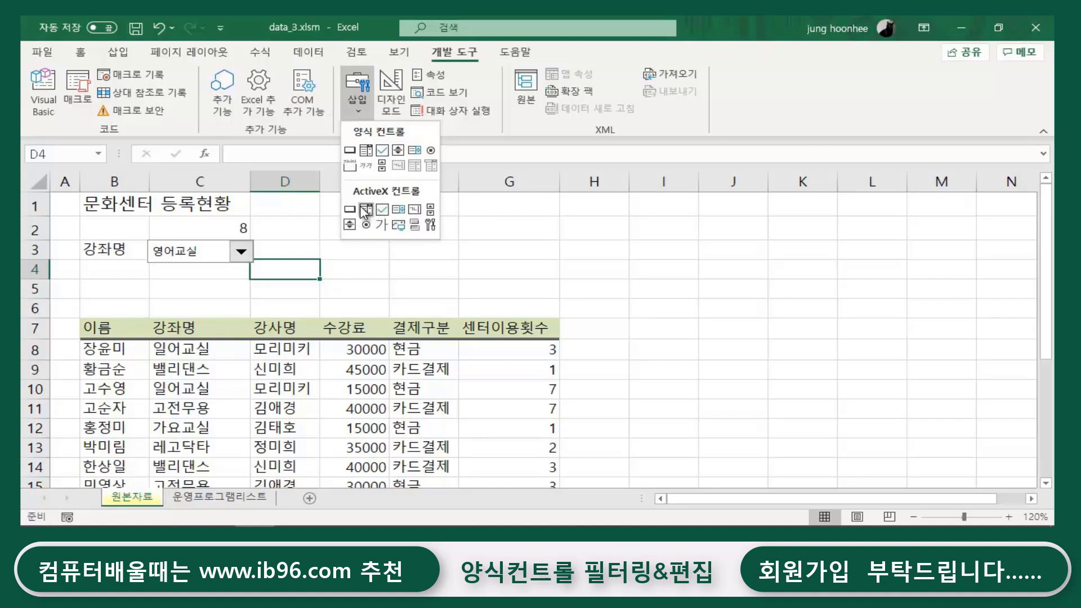
{"action": "left_click", "coordinate": [299, 235]}
{"action": "left_click", "coordinate": [436, 247]}
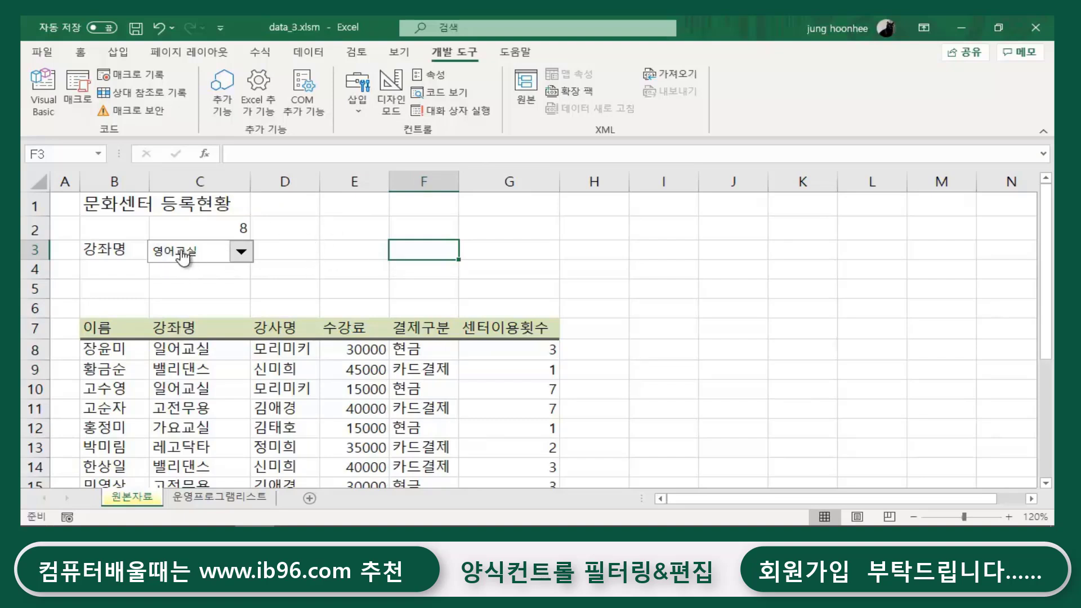
{"action": "left_click", "coordinate": [300, 248]}
{"action": "left_click", "coordinate": [383, 229]}
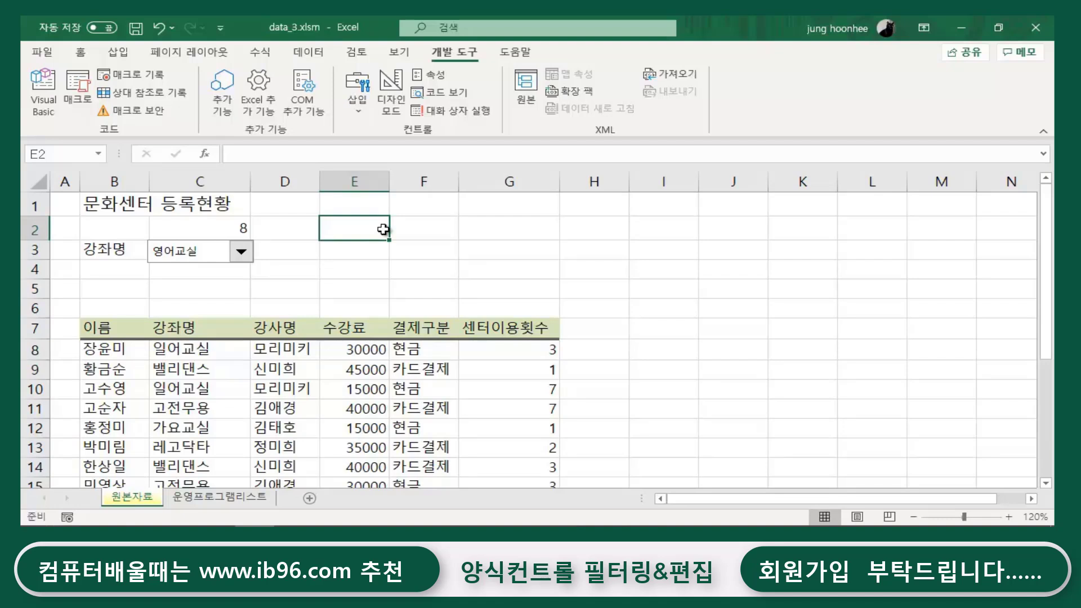
{"action": "left_click", "coordinate": [114, 273]}
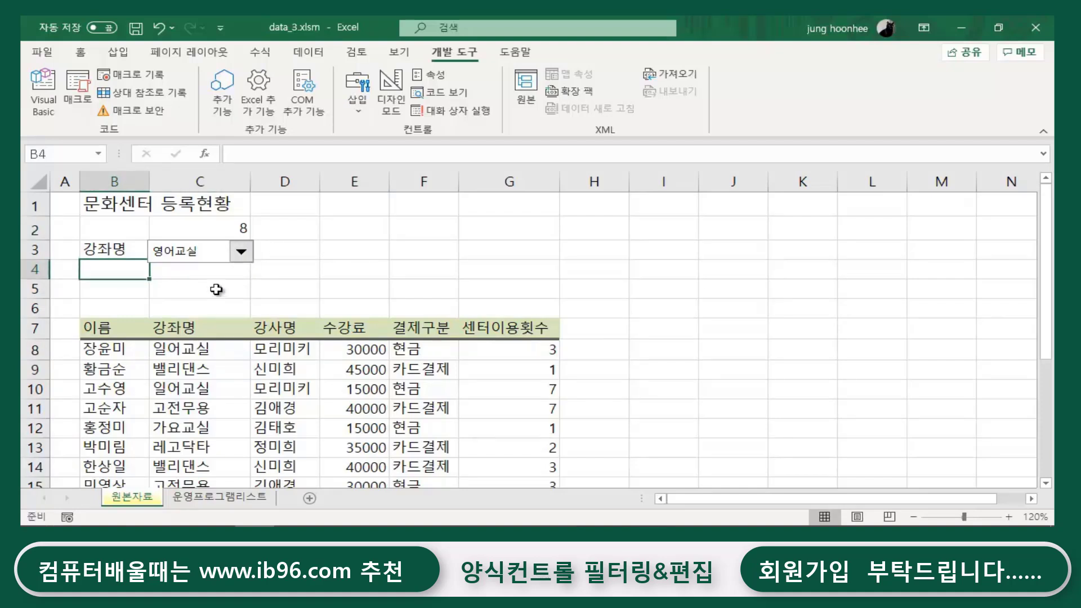
{"action": "left_click", "coordinate": [355, 255]}
{"action": "left_click", "coordinate": [243, 300]}
{"action": "left_click", "coordinate": [352, 250]}
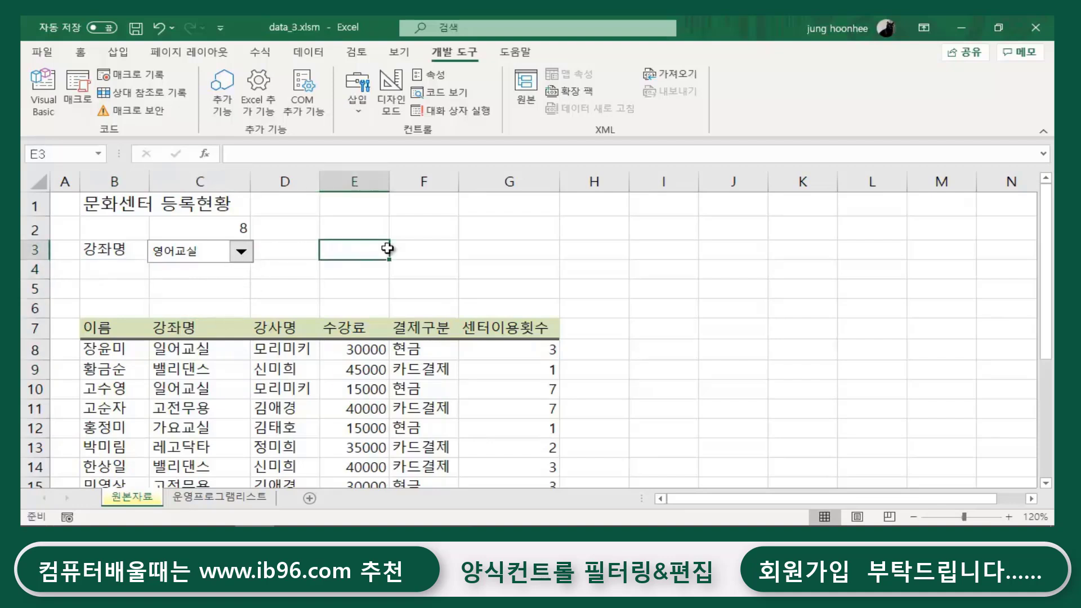
{"action": "left_click", "coordinate": [410, 250]}
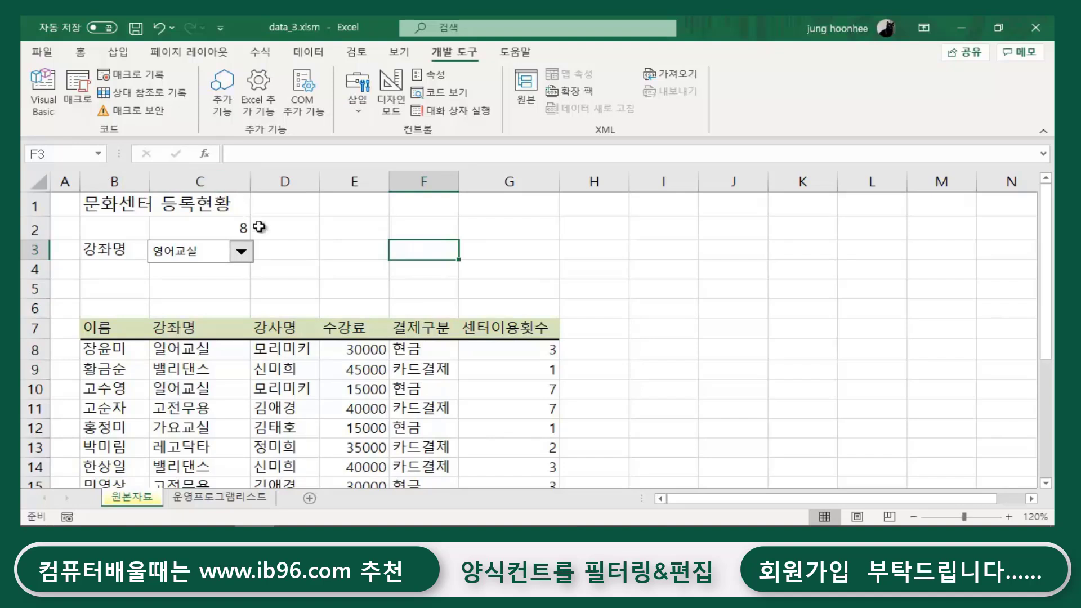
{"action": "left_click", "coordinate": [356, 250]}
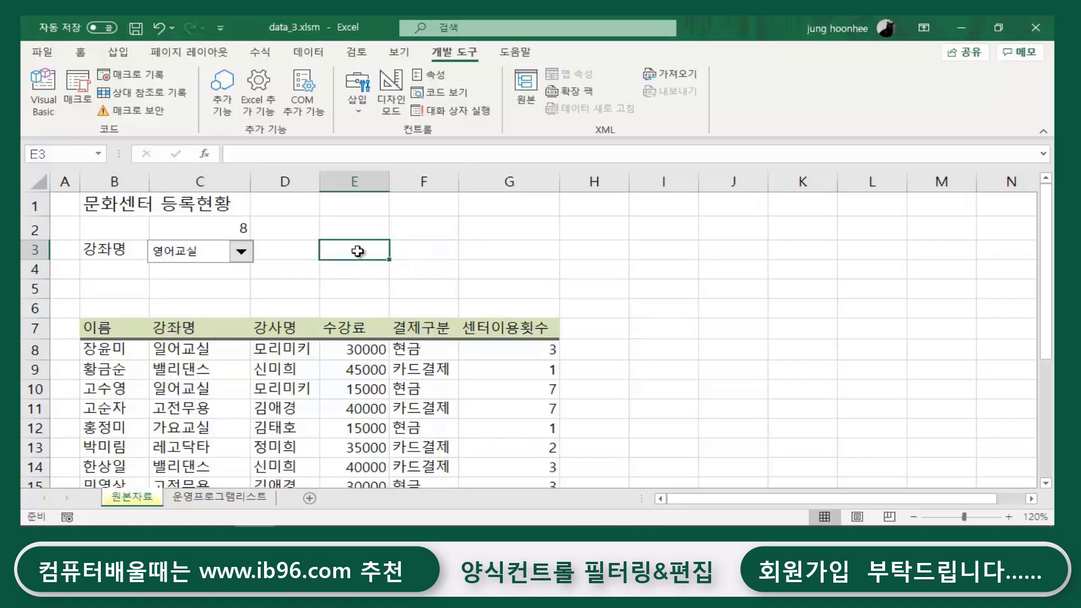
{"action": "left_click", "coordinate": [106, 250]}
{"action": "left_click", "coordinate": [100, 272]}
{"action": "left_click", "coordinate": [343, 265]}
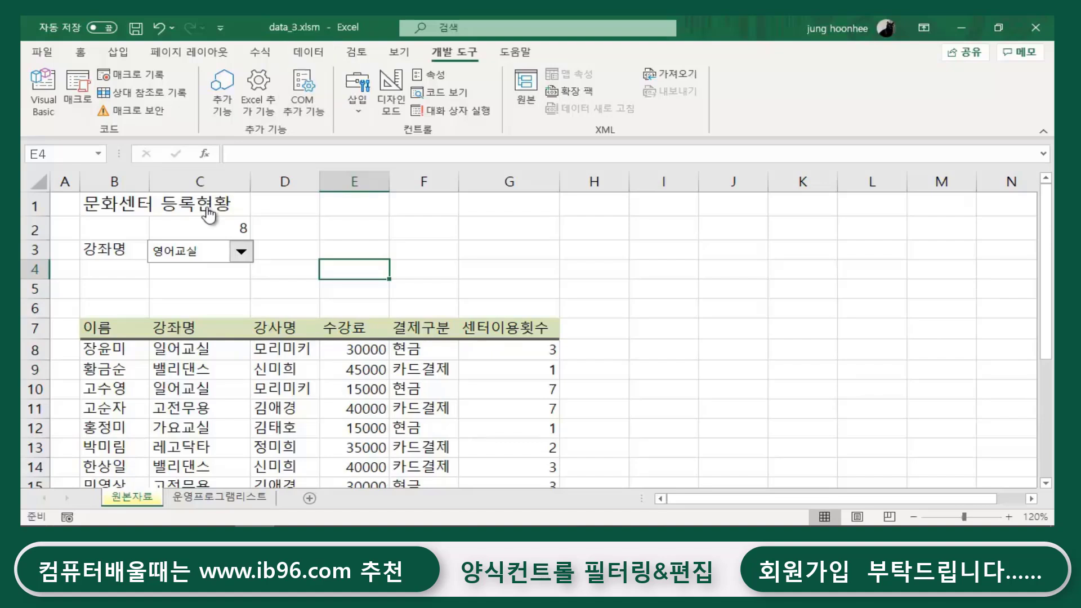
{"action": "left_click", "coordinate": [112, 249]}
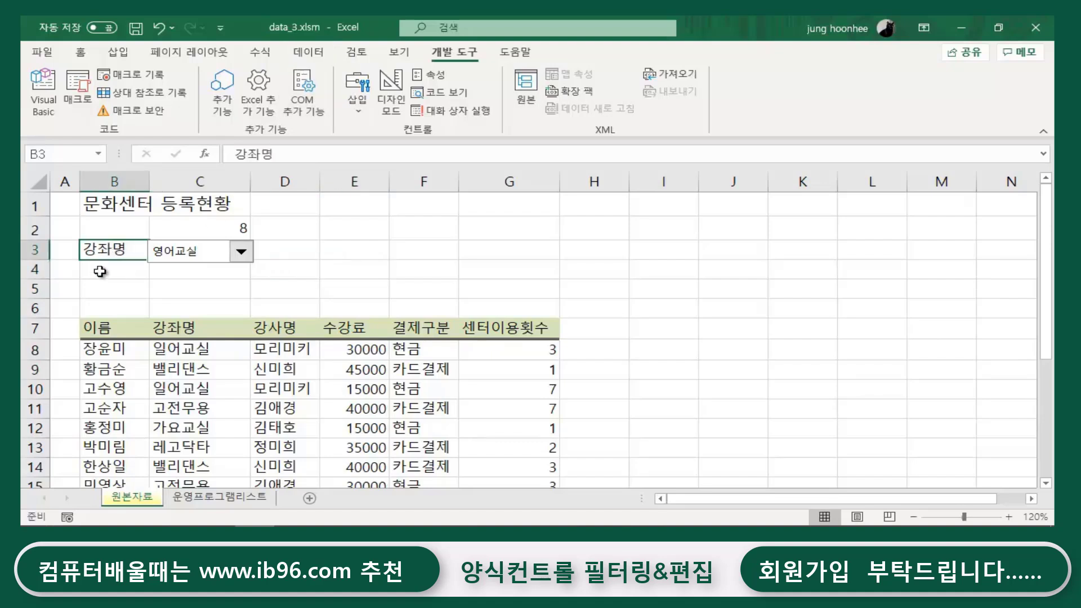
Step: Start an INDEX formula in cell B4 below the 강좌명 label, keeping 영어교실 chosen in the combo box
{"action": "left_click", "coordinate": [102, 272]}
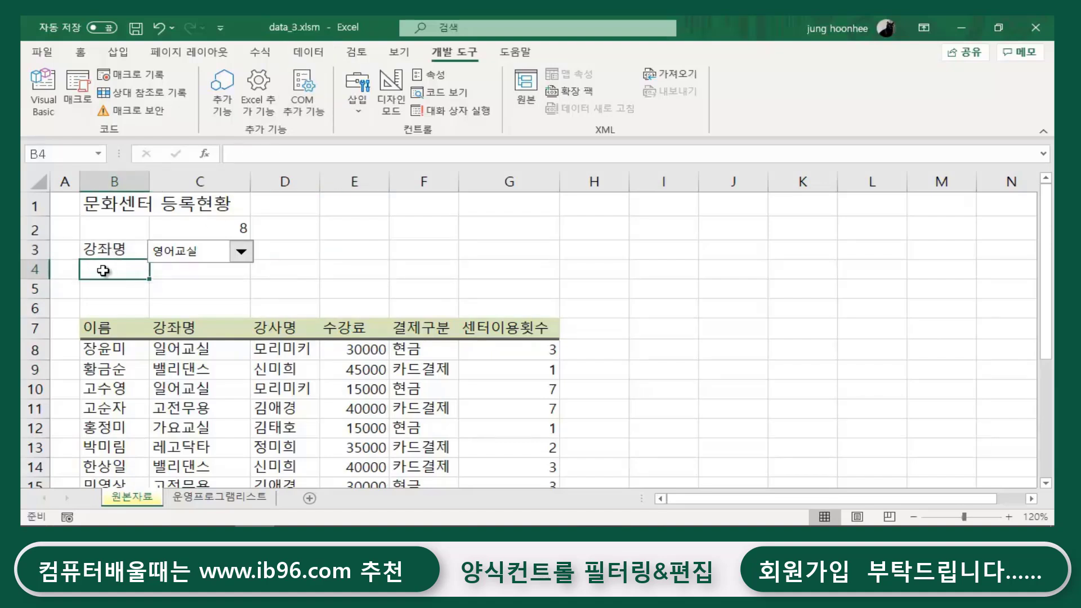
{"action": "left_click", "coordinate": [241, 251]}
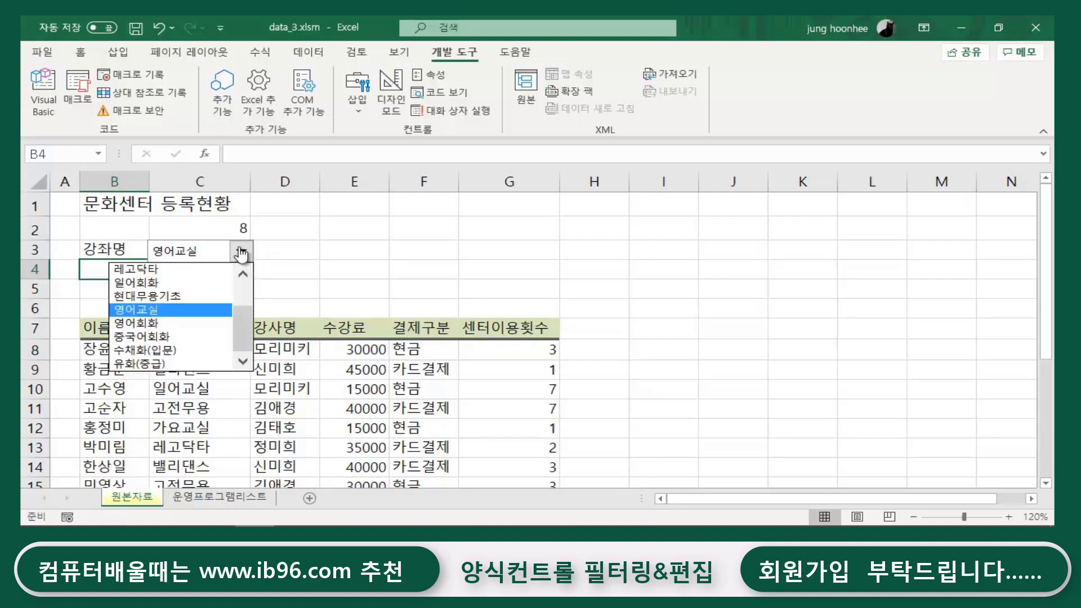
{"action": "left_click", "coordinate": [137, 314]}
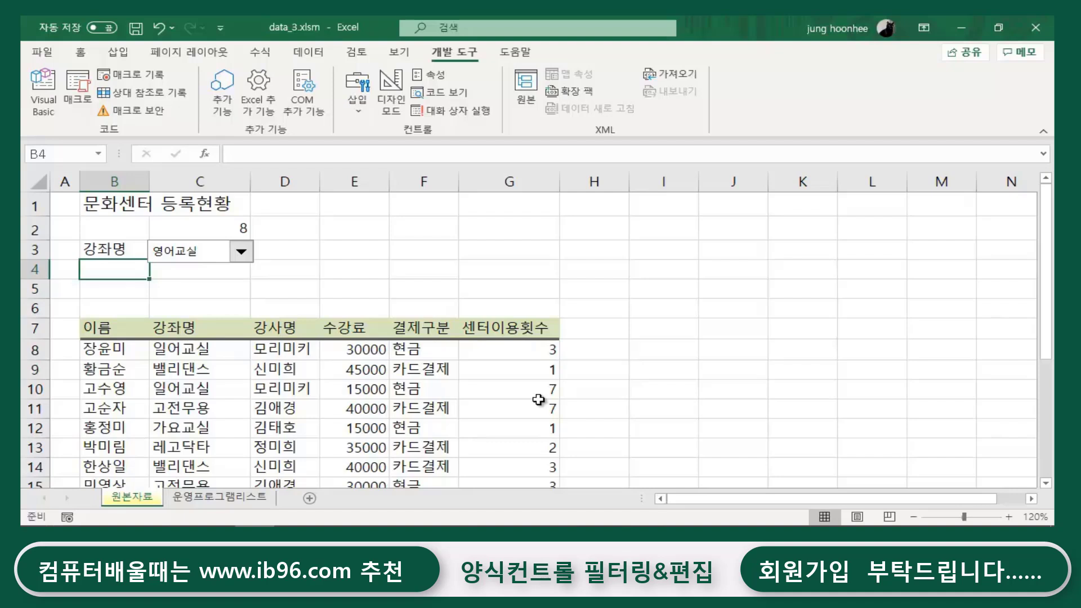
{"action": "type", "text": "=ㅑ"}
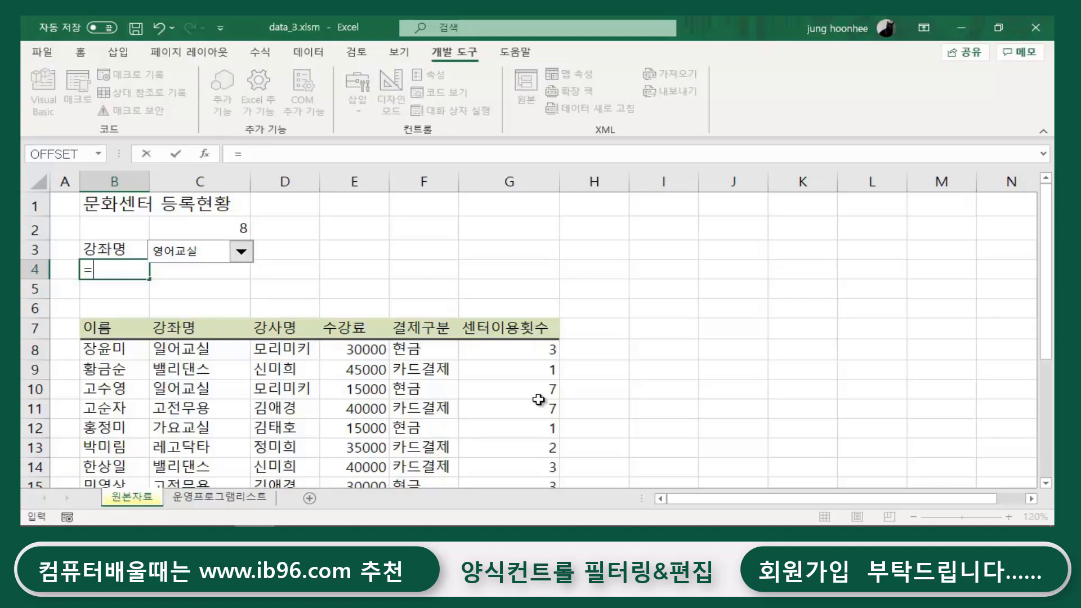
{"action": "type", "text": "INDEX"}
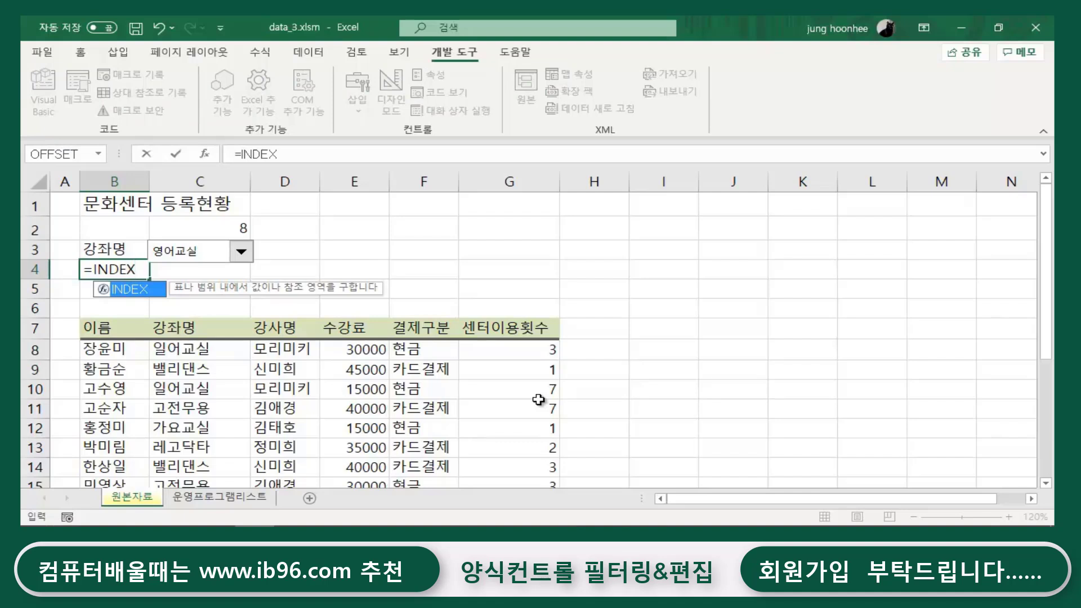
{"action": "type", "text": "("}
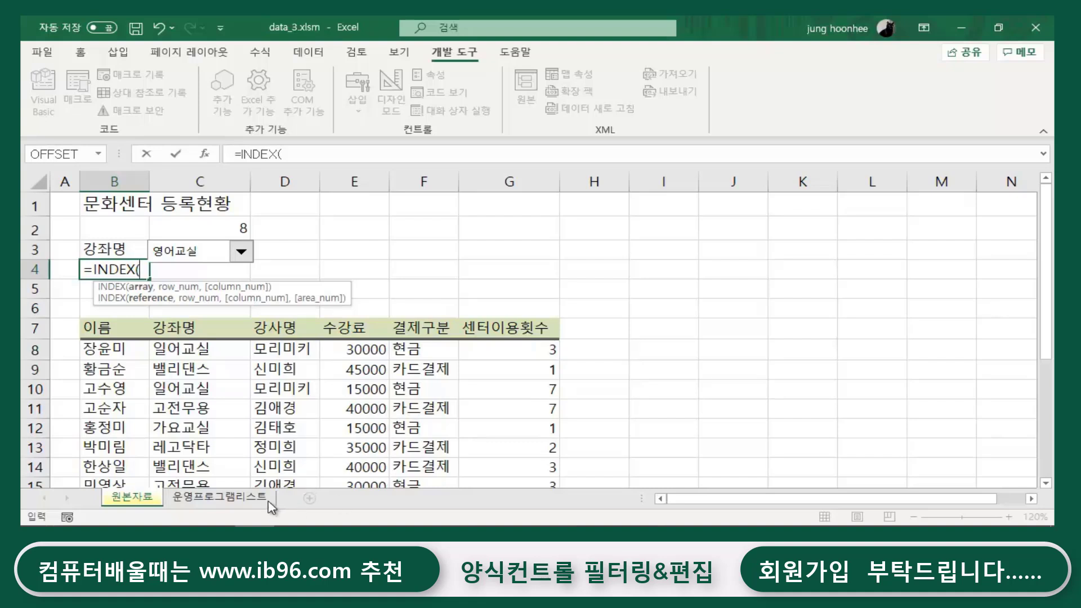
{"action": "left_click", "coordinate": [223, 498]}
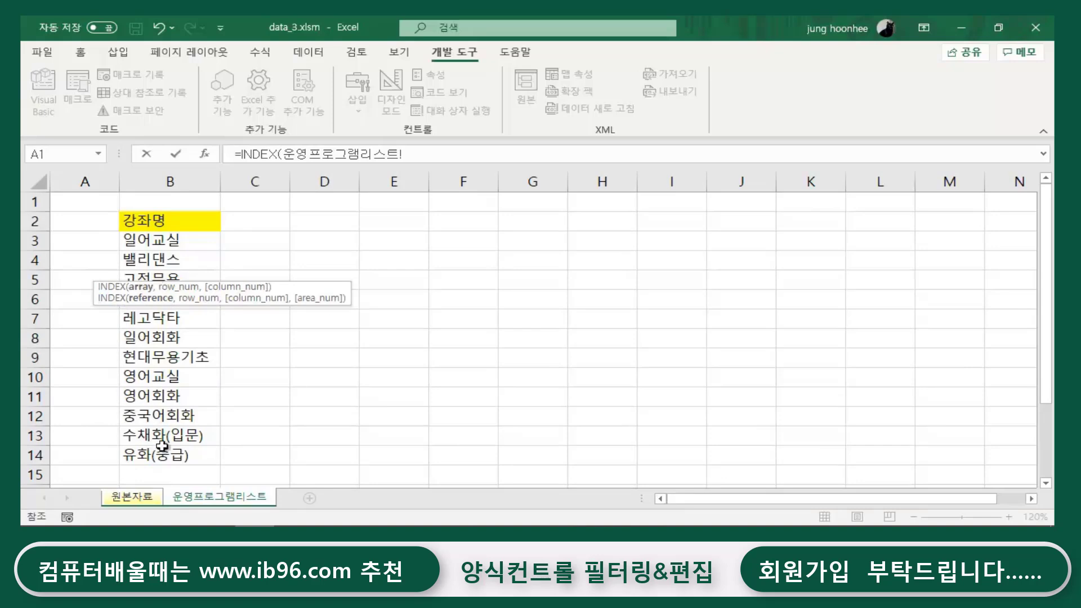
{"action": "left_click", "coordinate": [132, 497]}
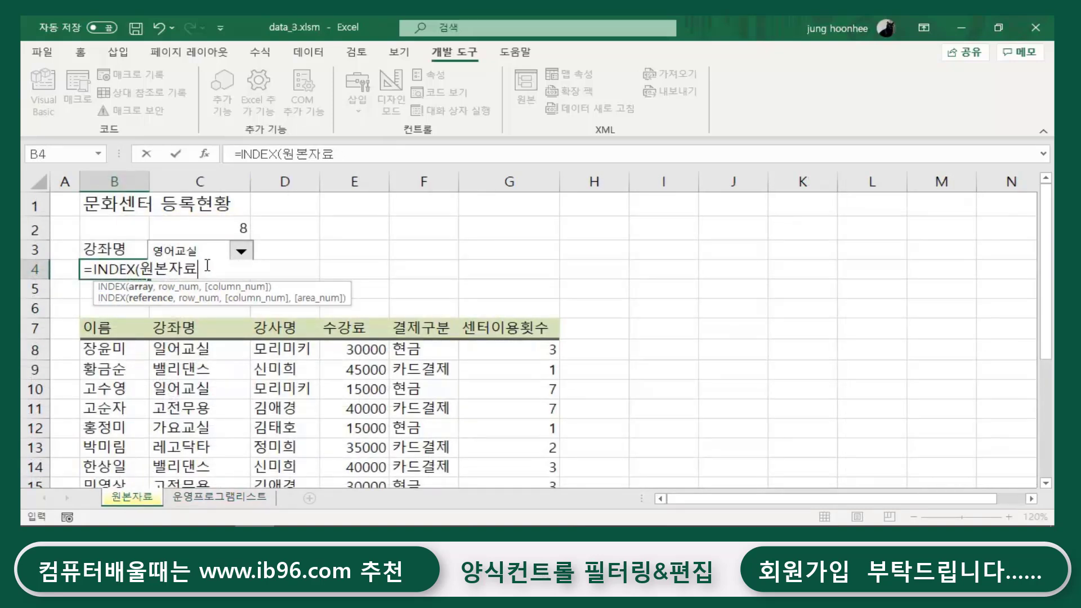
{"action": "key", "text": "BackSpace"}
{"action": "key", "text": "BackSpace"}
{"action": "key", "text": "BackSpace"}
{"action": "key", "text": "BackSpace"}
Step: Complete the formula in cell B4 as =INDEX(강좌,원본자료!C2), replacing the mistaken array argument with the name 강좌
{"action": "type", "text": "rk"}
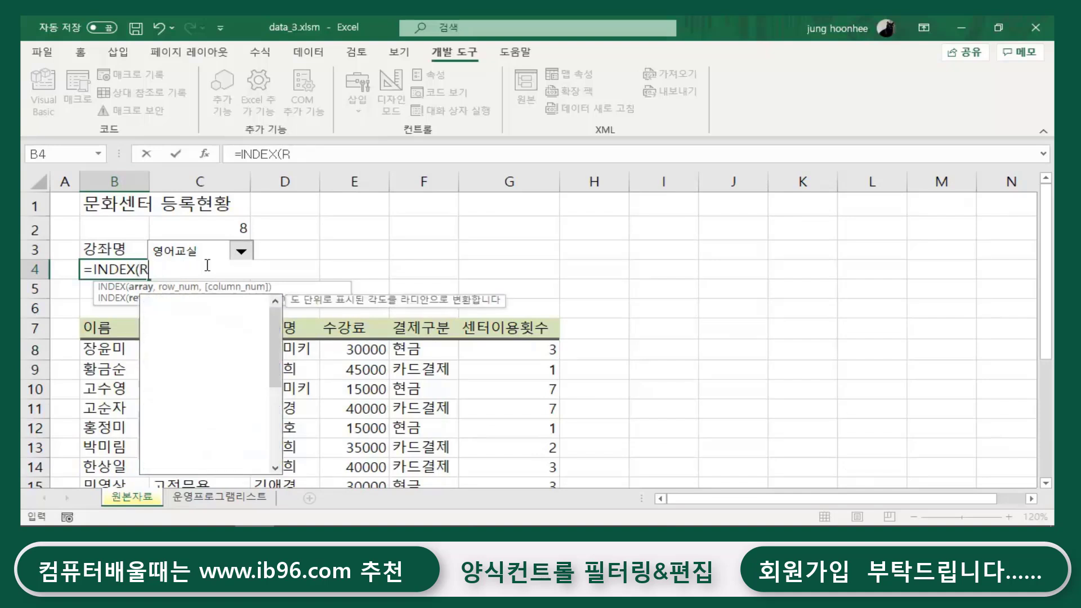
{"action": "key", "text": "BackSpace"}
{"action": "key", "text": "BackSpace"}
{"action": "type", "text": "강조"}
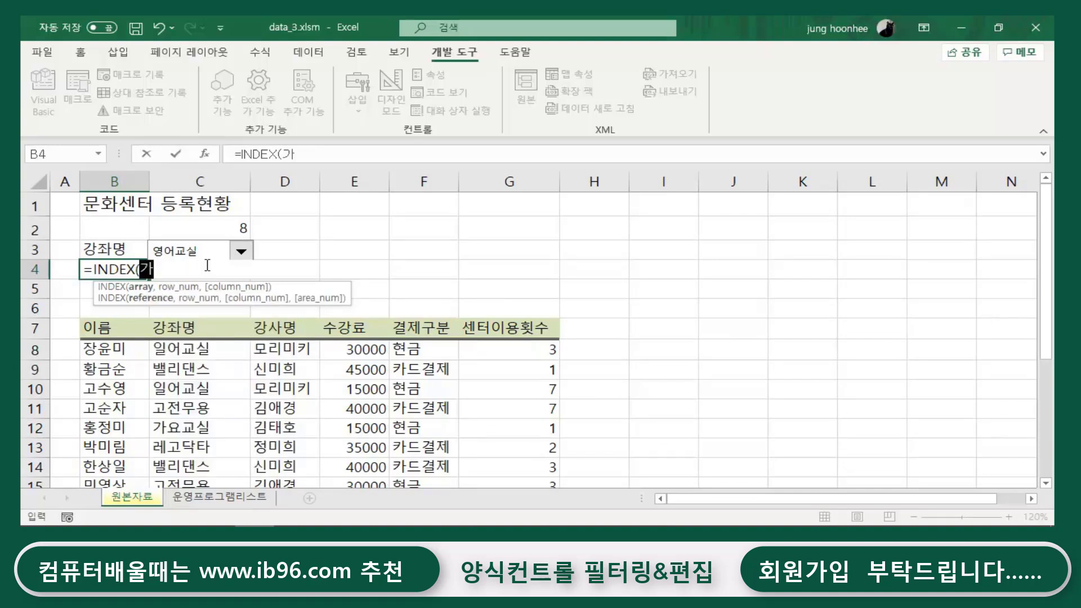
{"action": "type", "text": ","}
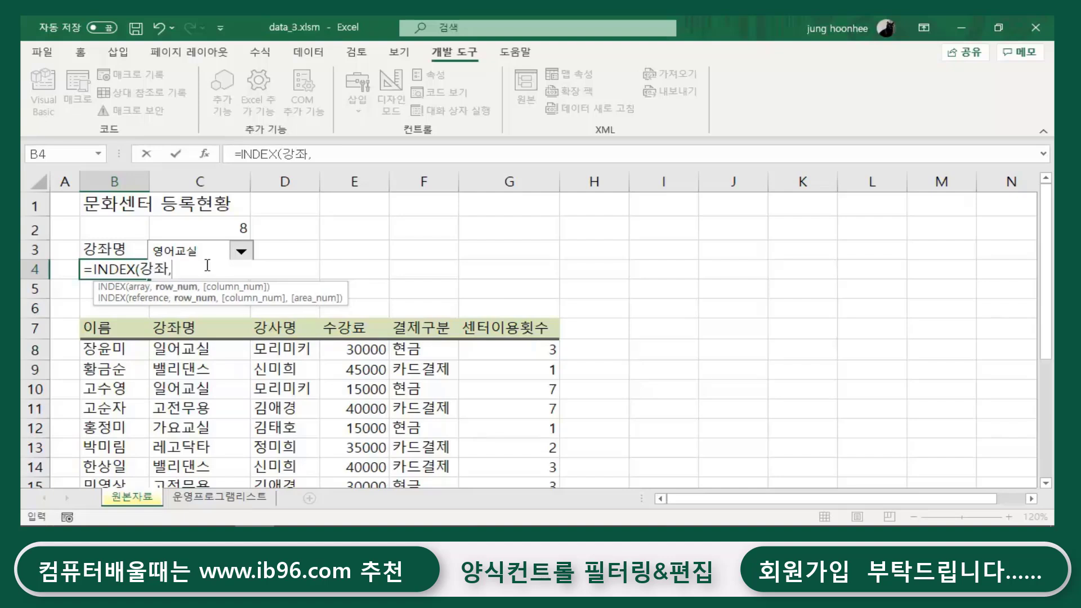
{"action": "left_click", "coordinate": [230, 227]}
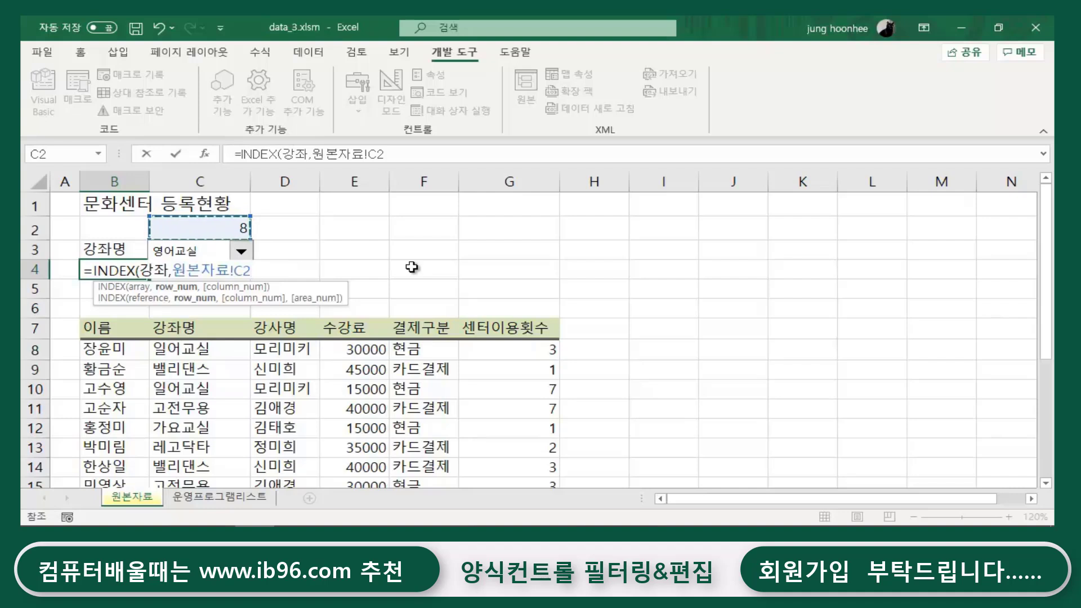
{"action": "type", "text": ")"}
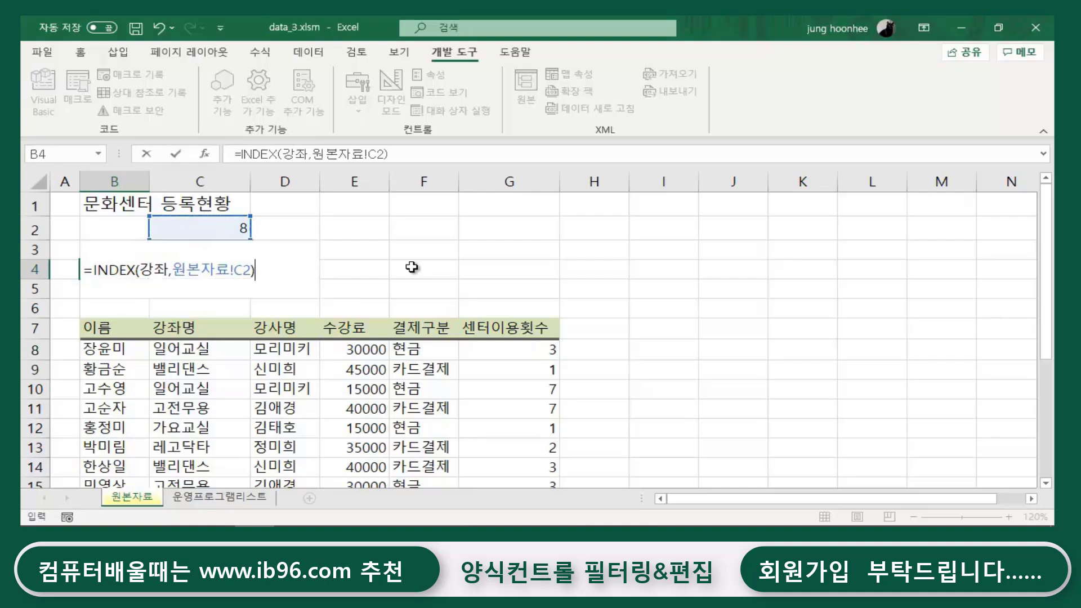
{"action": "key", "text": "Return"}
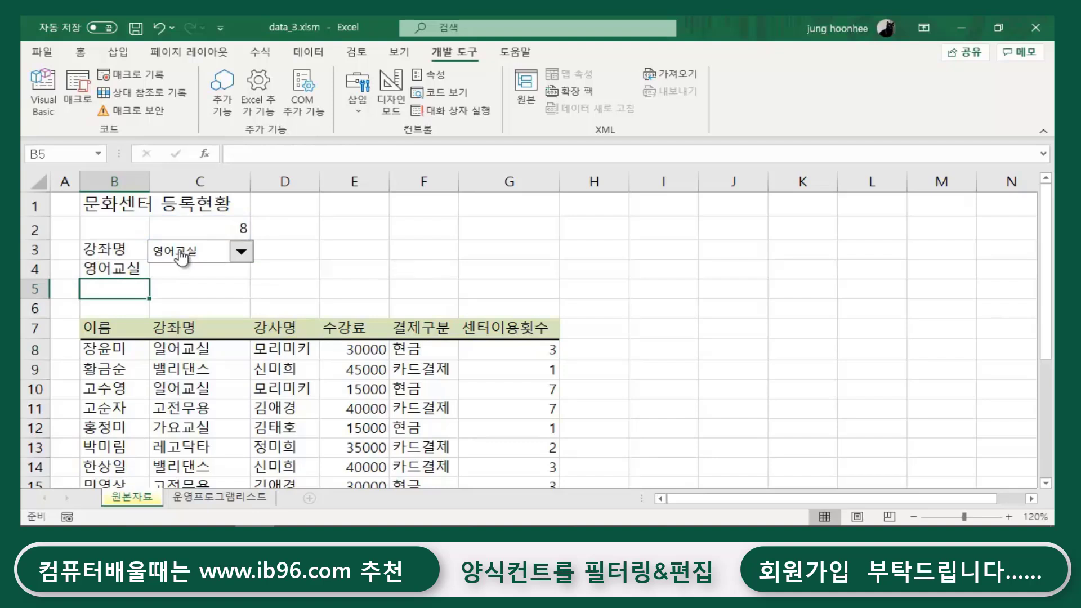
Step: Examine the INDEX formula in B4 against the combo box selection, and look through the registration list on the 원본자료 sheet
{"action": "left_click", "coordinate": [294, 251]}
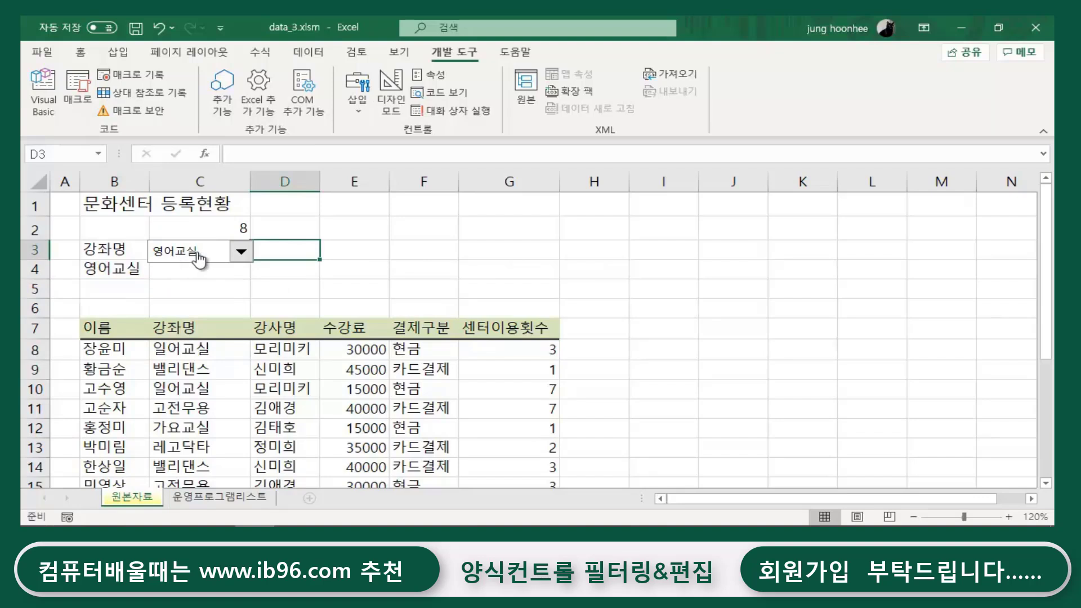
{"action": "left_click", "coordinate": [113, 272]}
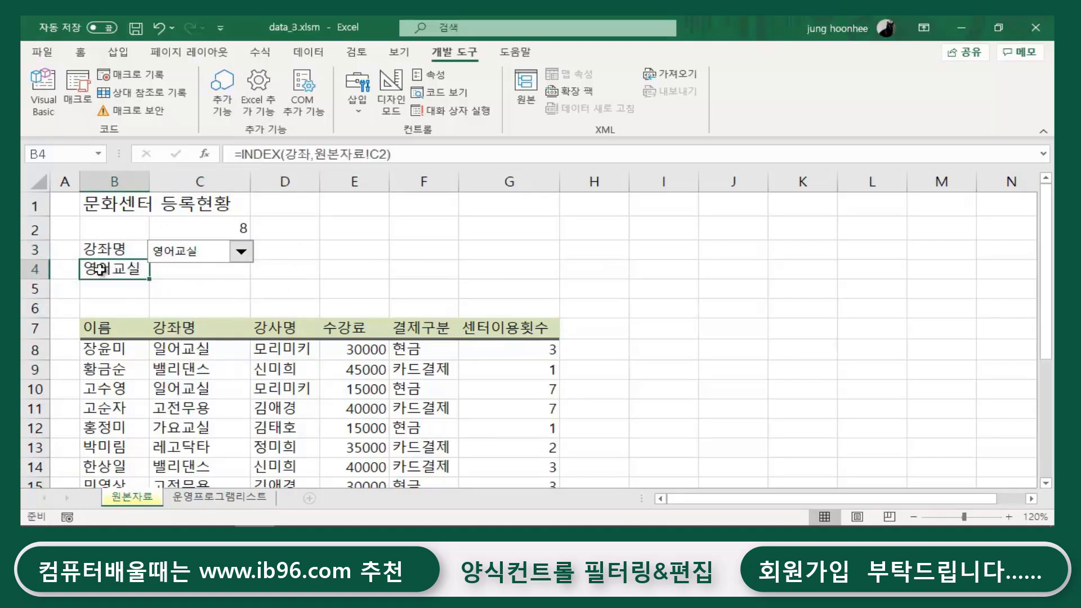
{"action": "left_click", "coordinate": [177, 290]}
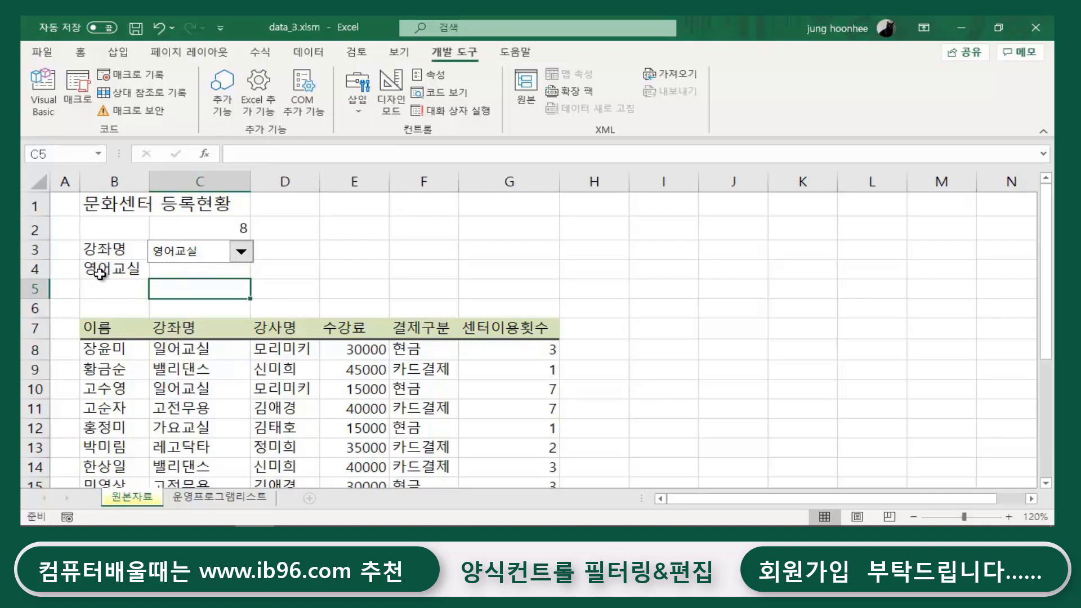
{"action": "left_click", "coordinate": [264, 287]}
{"action": "left_click", "coordinate": [100, 272]}
{"action": "left_click", "coordinate": [175, 287]}
{"action": "left_click", "coordinate": [310, 284]}
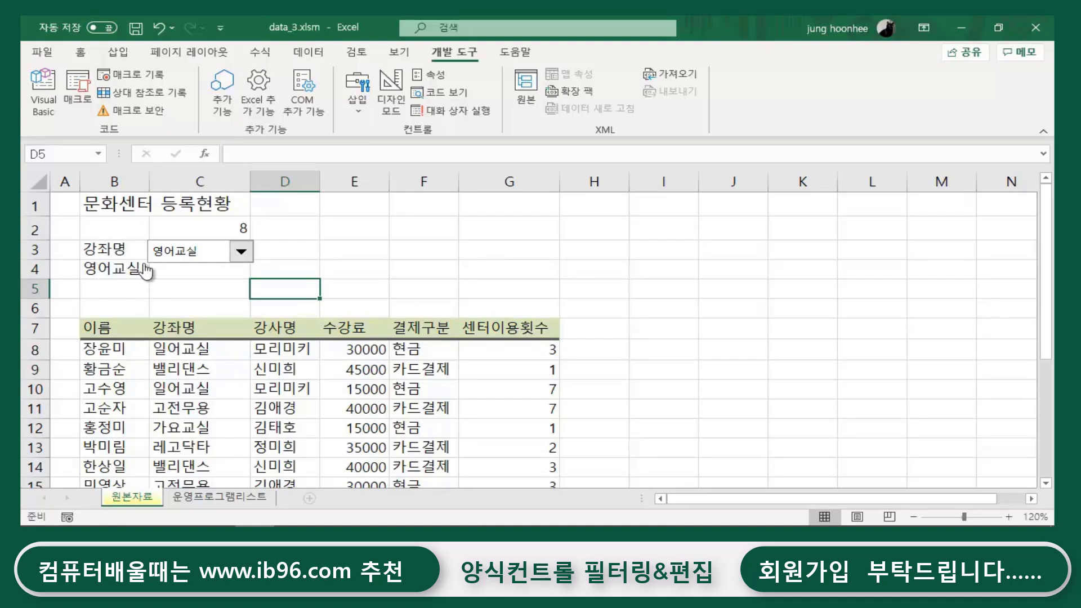
{"action": "left_click", "coordinate": [360, 253]}
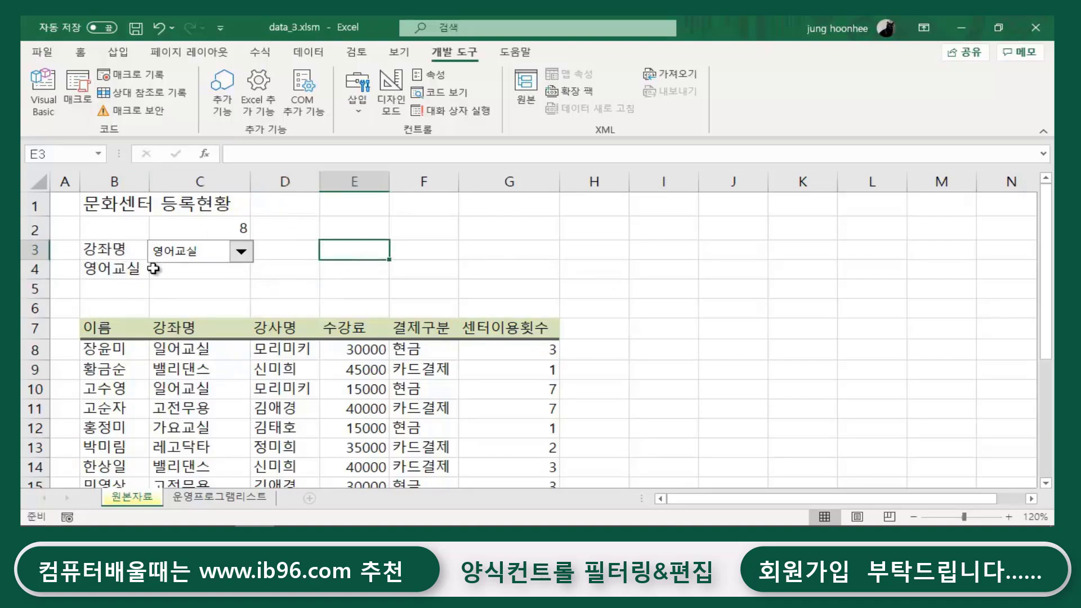
{"action": "left_click", "coordinate": [362, 286]}
{"action": "left_click", "coordinate": [601, 304]}
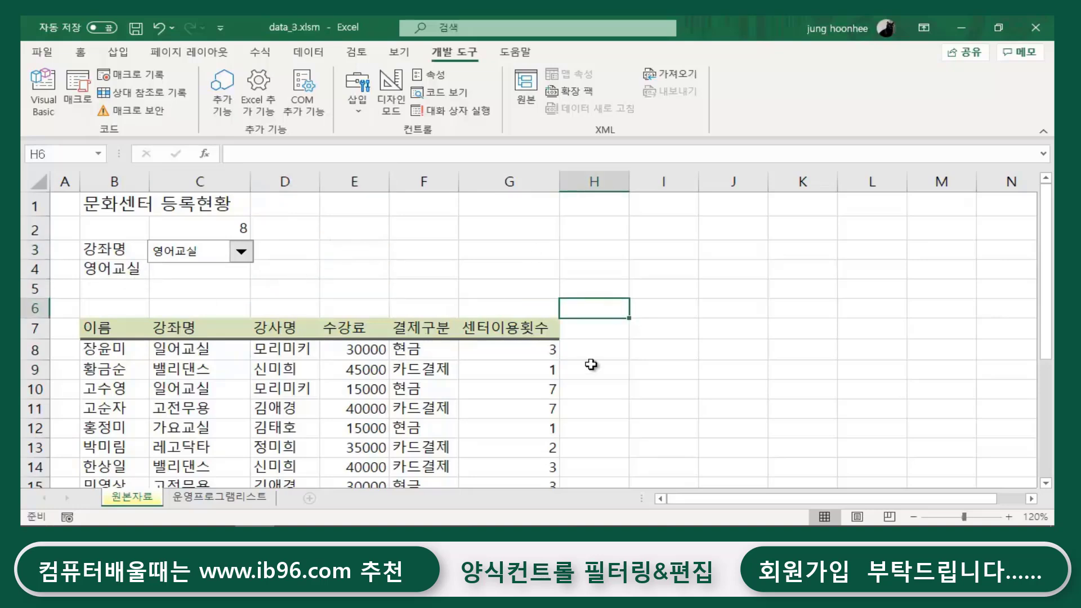
{"action": "scroll", "coordinate": [225, 442], "scroll_direction": "down", "scroll_amount": 2}
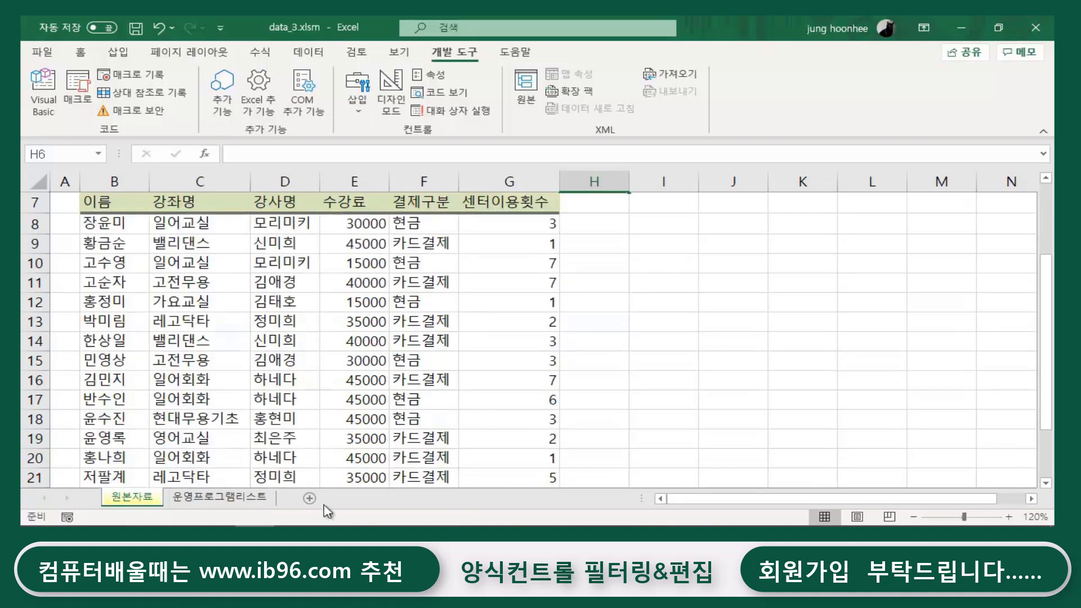
{"action": "scroll", "coordinate": [223, 366], "scroll_direction": "up", "scroll_amount": 2}
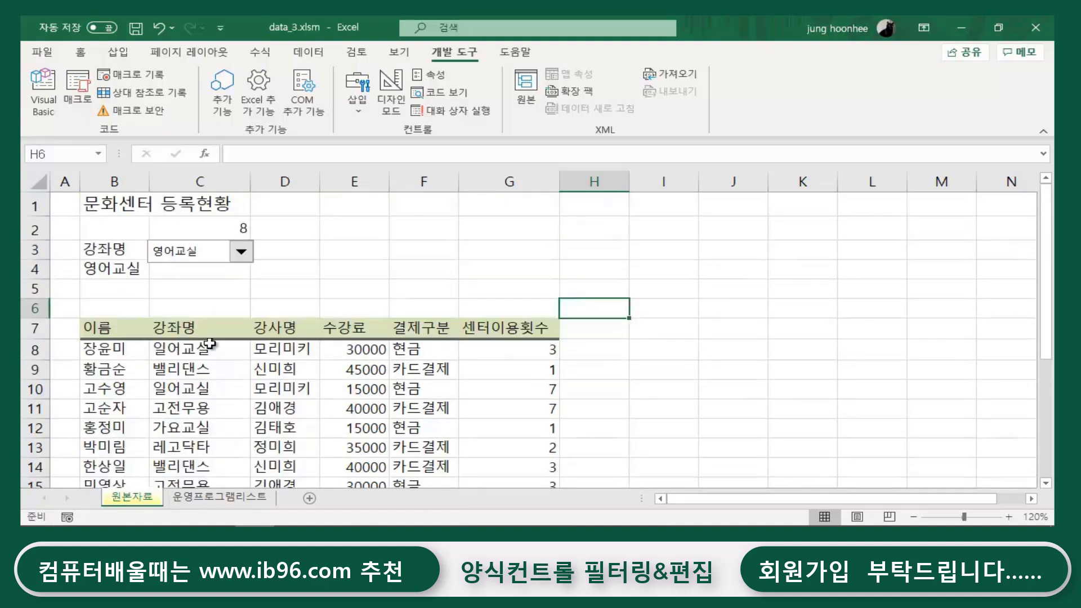
Step: Choose 일어회화 in the course combo box
{"action": "left_click", "coordinate": [241, 251]}
{"action": "left_click", "coordinate": [149, 279]}
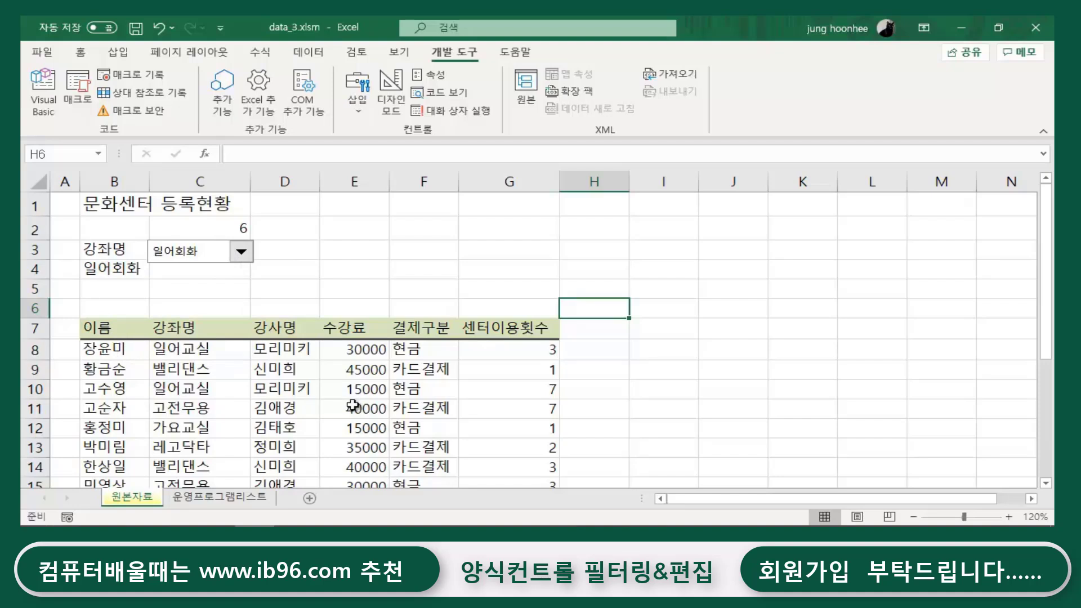
{"action": "left_click", "coordinate": [379, 288]}
{"action": "left_click", "coordinate": [490, 284]}
{"action": "left_click", "coordinate": [285, 288]}
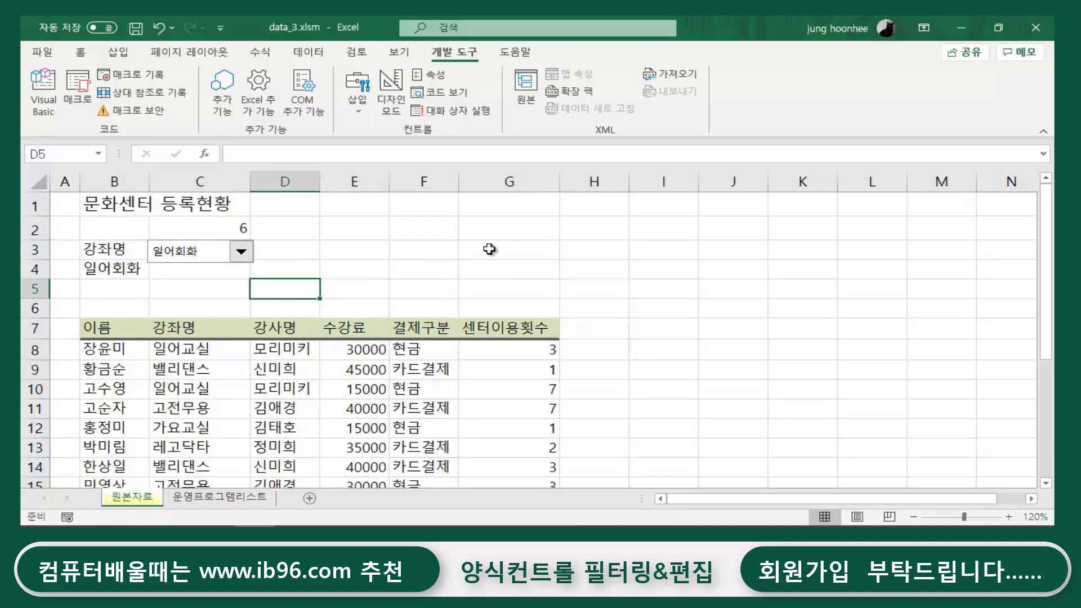
{"action": "left_click", "coordinate": [503, 254]}
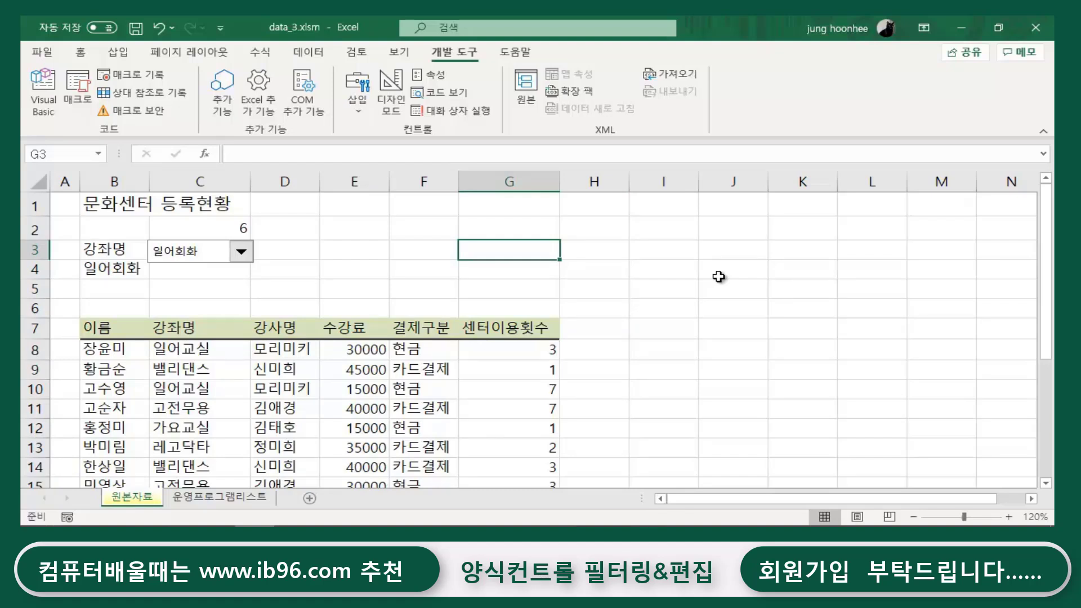
Step: Start recording a macro named 강좌필터, stored in the current workbook (현재 통합 문서)
{"action": "left_click", "coordinate": [667, 321]}
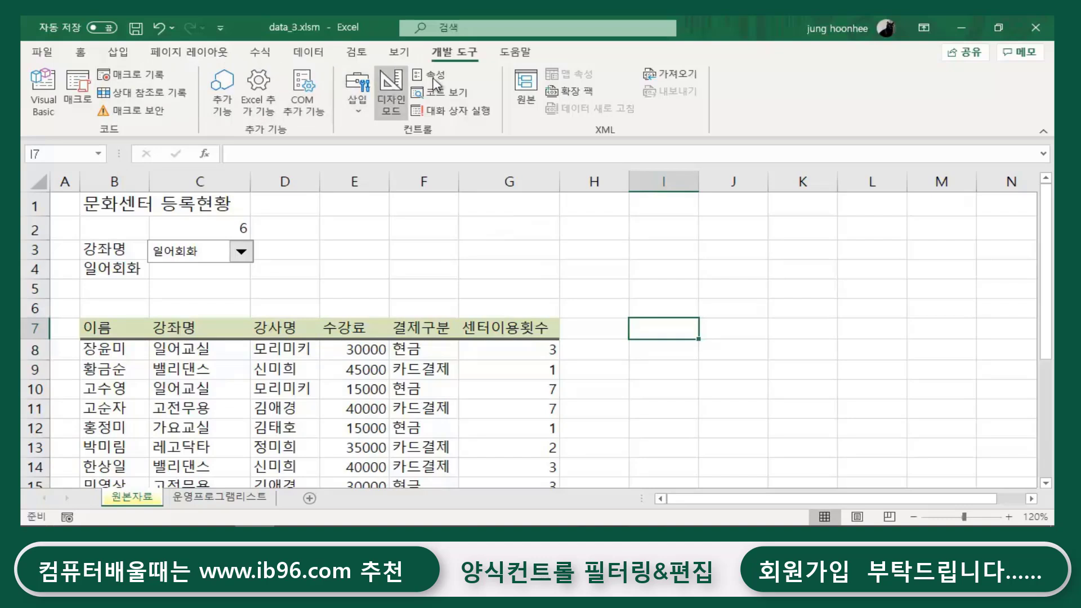
{"action": "left_click", "coordinate": [129, 72]}
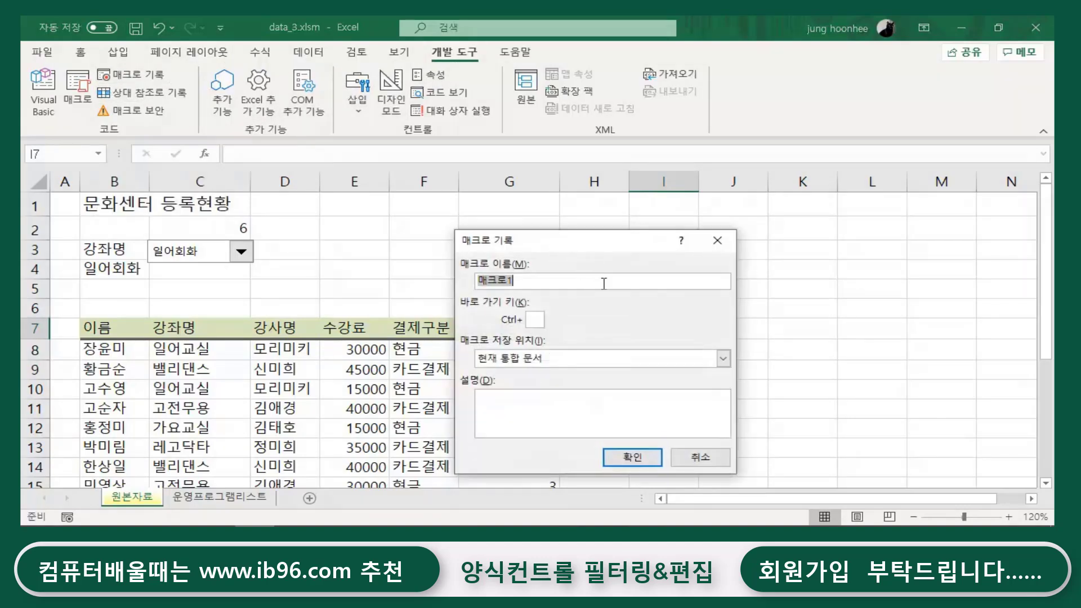
{"action": "type", "text": "강좌필터"}
{"action": "left_click_drag", "start_coordinate": [577, 247], "coordinate": [574, 222]}
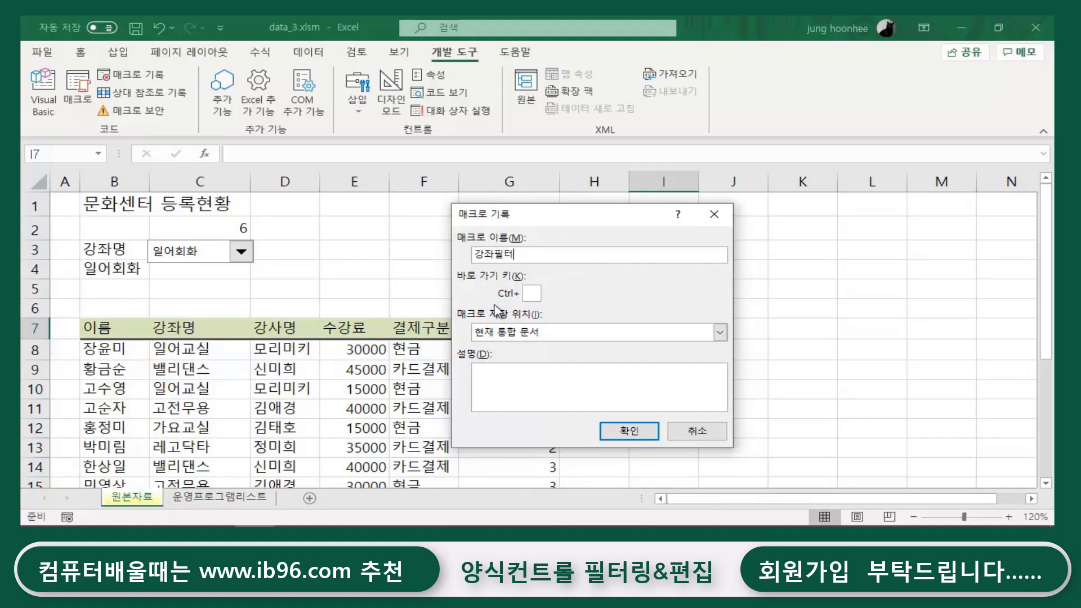
{"action": "left_click", "coordinate": [633, 433]}
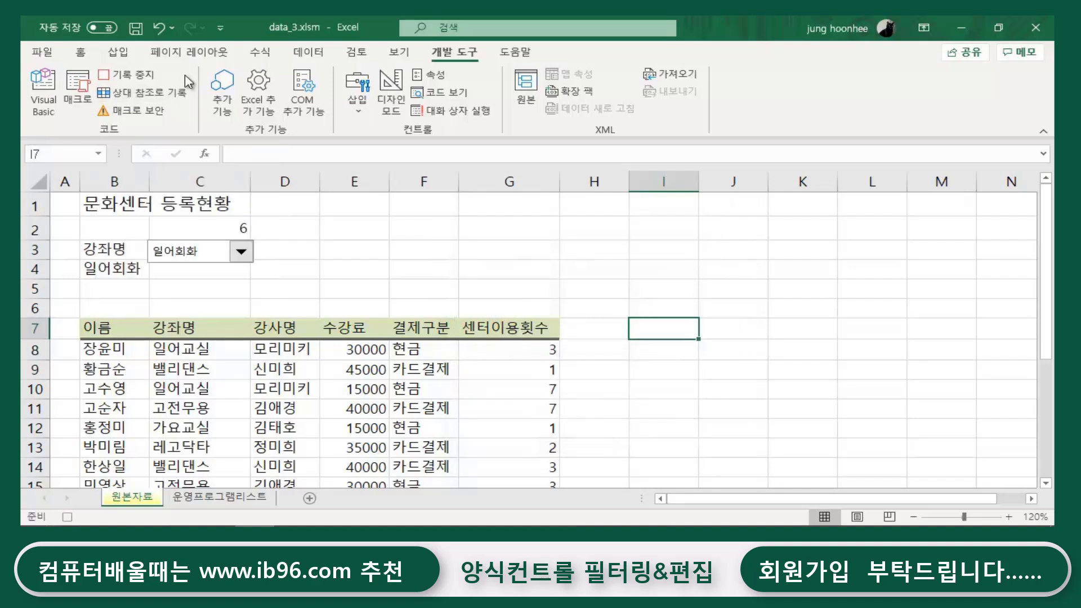
Step: Apply an advanced filter in place on the list range $B$7:$G$25, using $B$3:$B$4 as the criteria range
{"action": "left_click", "coordinate": [315, 54]}
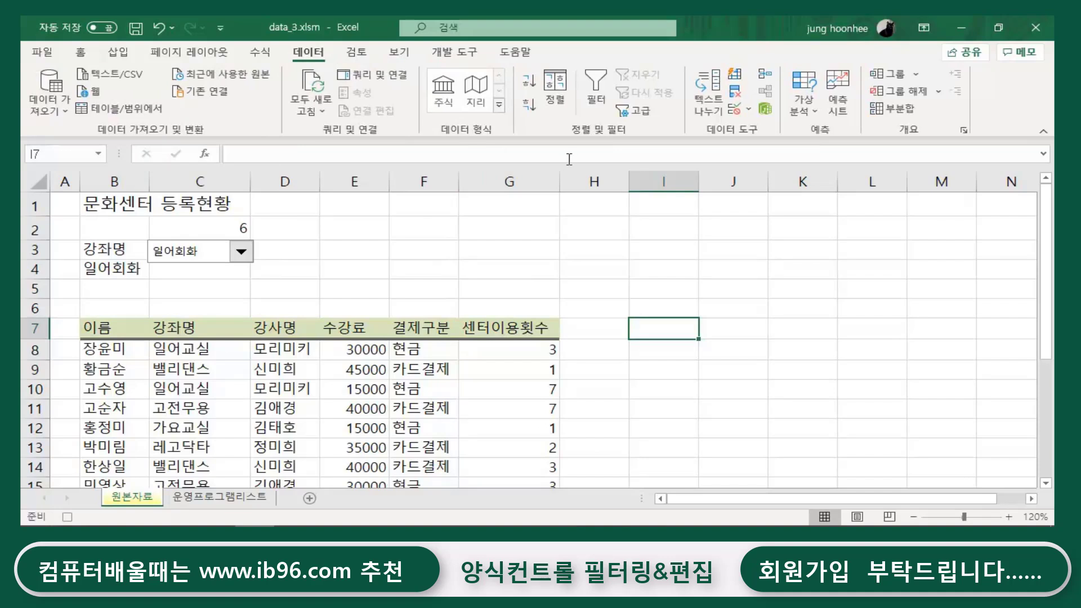
{"action": "left_click", "coordinate": [642, 110]}
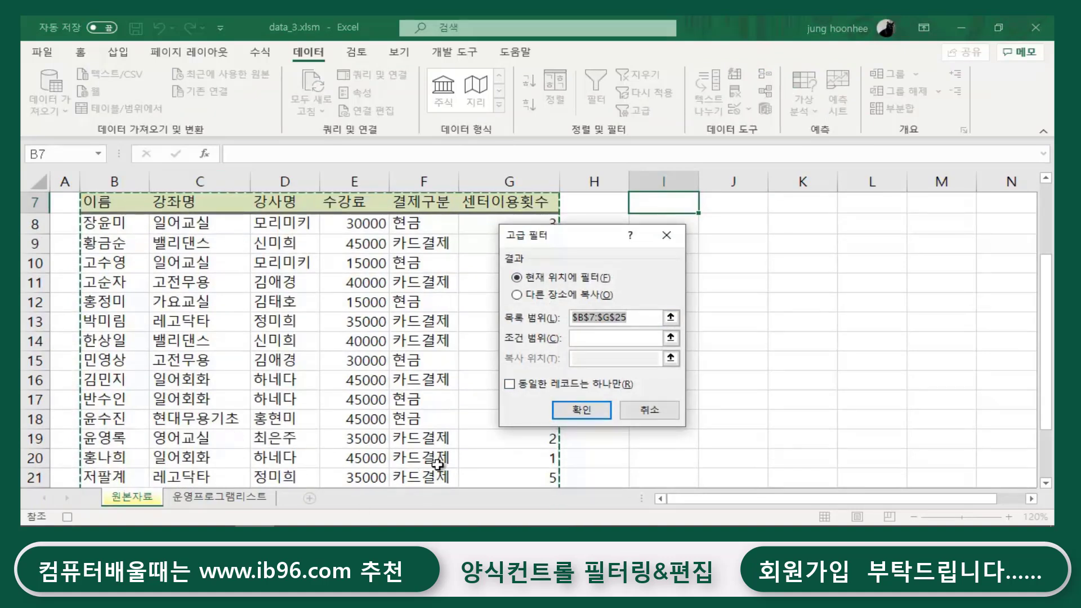
{"action": "scroll", "coordinate": [461, 320], "scroll_direction": "up", "scroll_amount": 2}
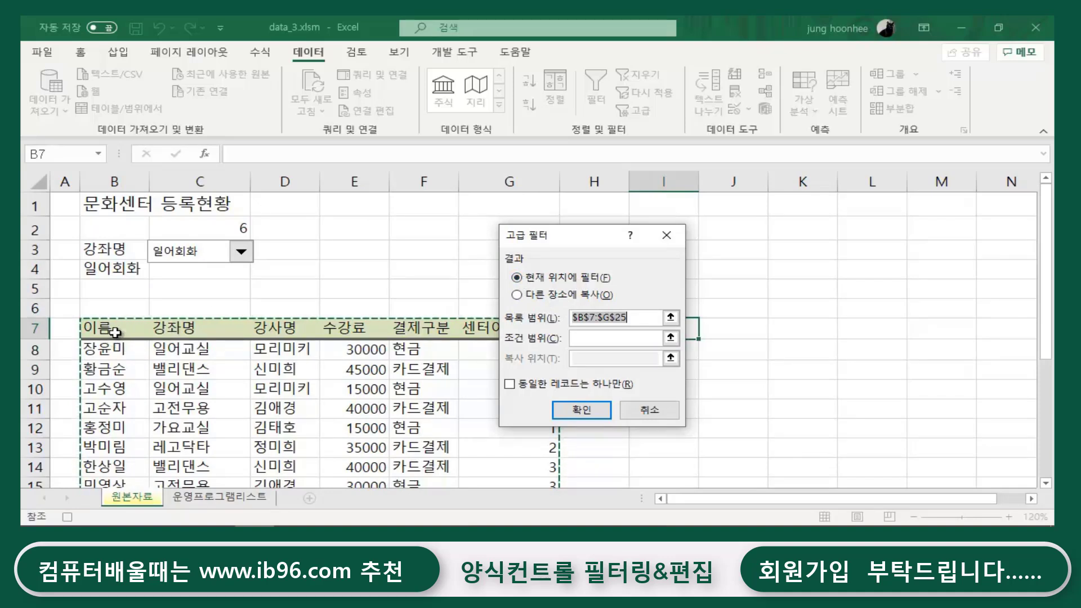
{"action": "left_click", "coordinate": [581, 337]}
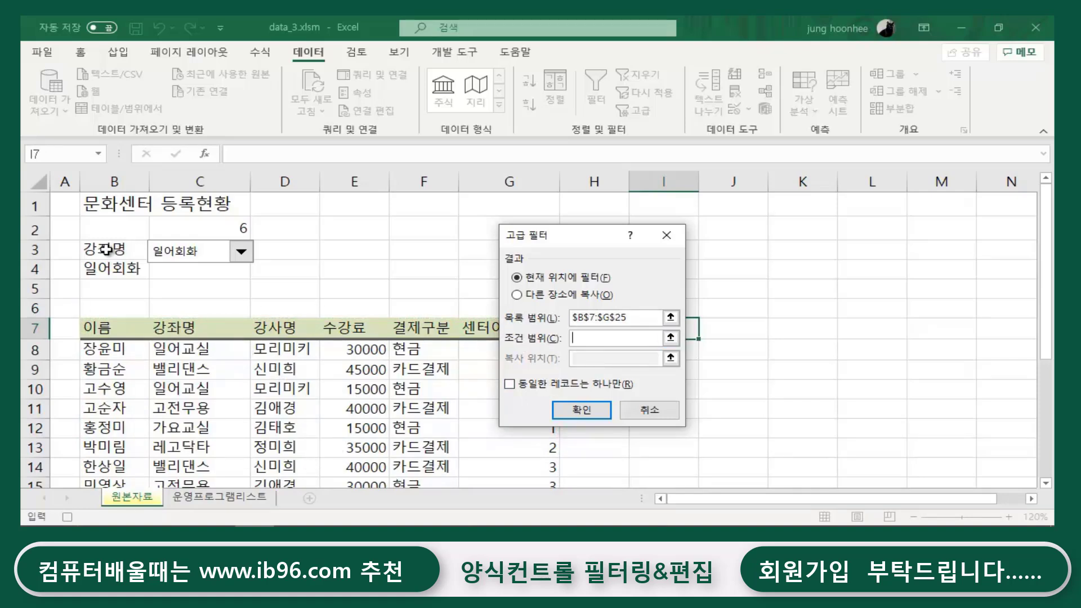
{"action": "left_click", "coordinate": [107, 250]}
{"action": "left_click_drag", "start_coordinate": [106, 249], "coordinate": [117, 284]}
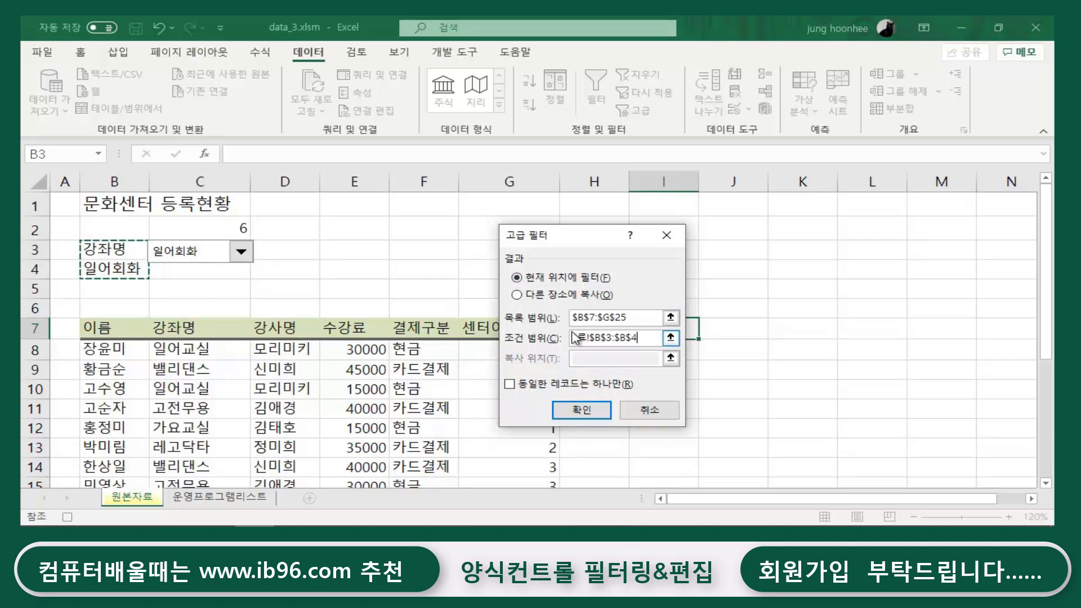
{"action": "left_click", "coordinate": [587, 414]}
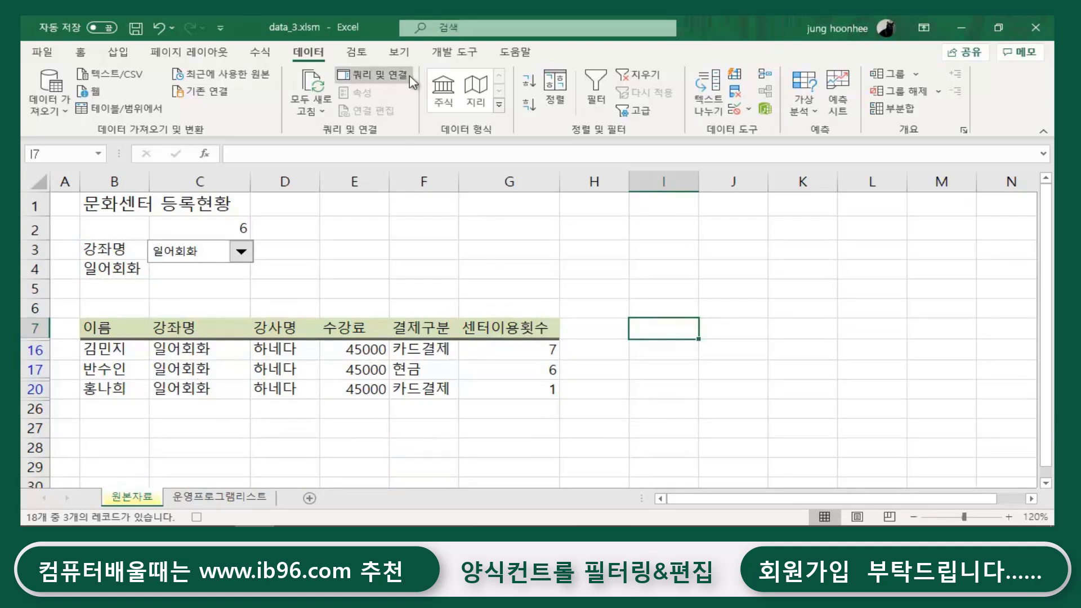
Step: Stop recording the 강좌필터 macro and select an empty cell above the list
{"action": "left_click", "coordinate": [448, 52]}
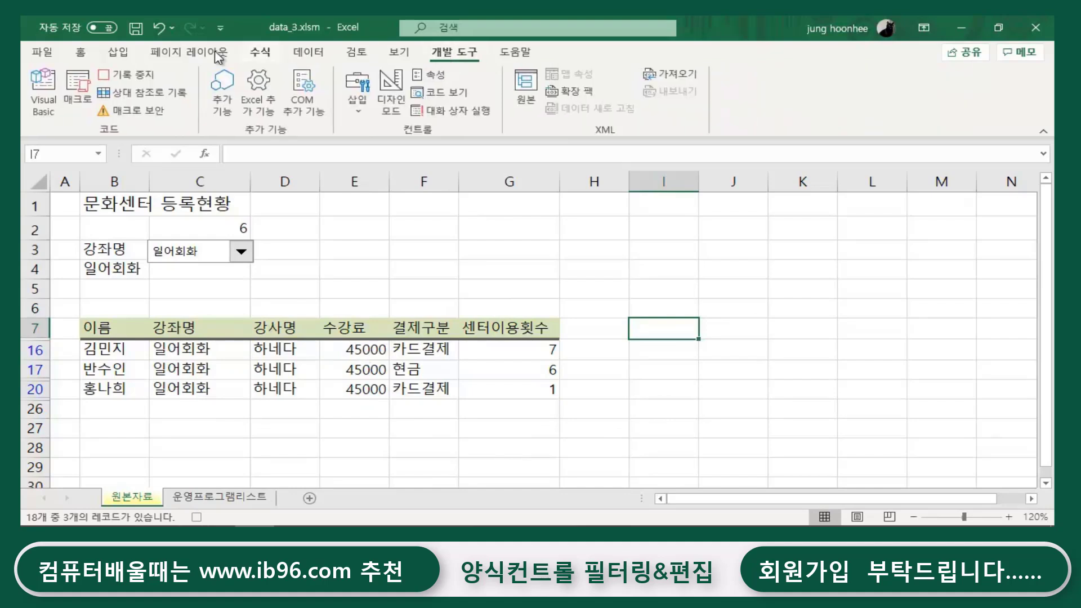
{"action": "left_click", "coordinate": [132, 75]}
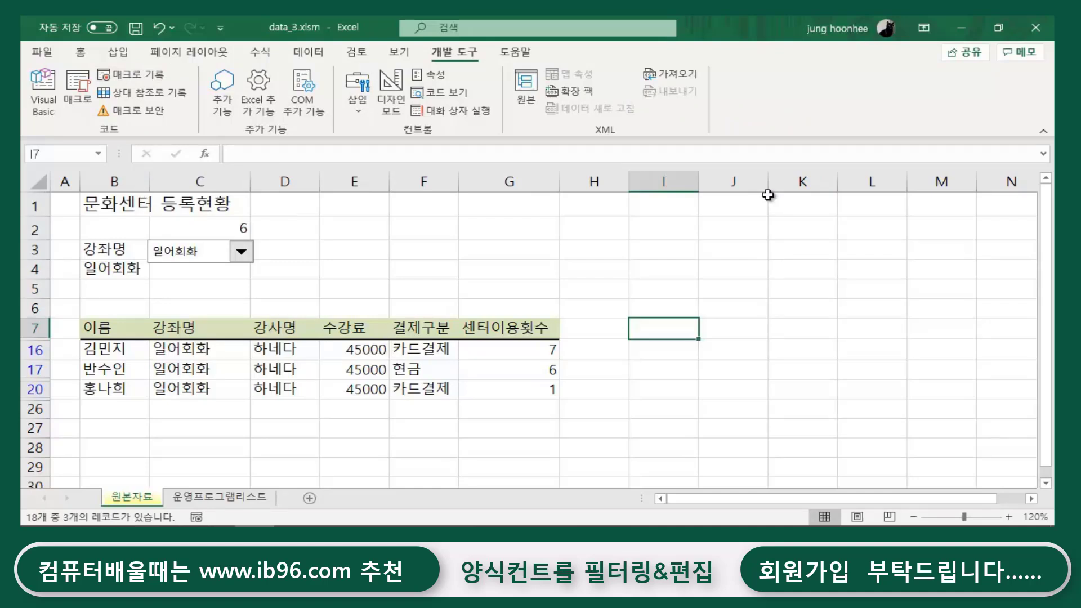
{"action": "left_click", "coordinate": [420, 274]}
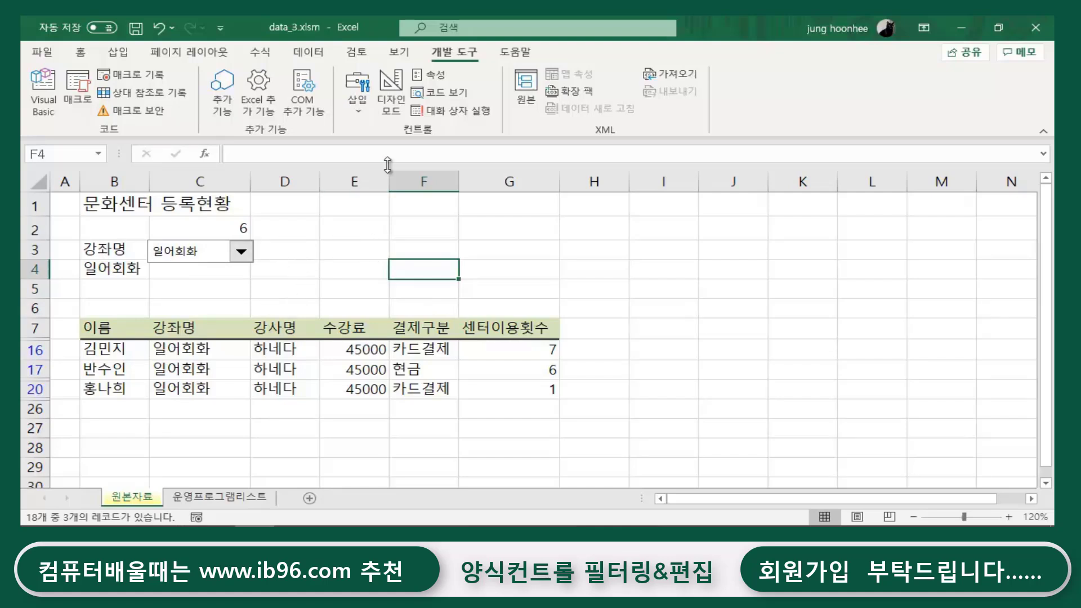
Step: Insert a form-control button beside the course combo box, over columns D and E of row 3, and assign the 강좌필터 macro to it
{"action": "left_click", "coordinate": [361, 115]}
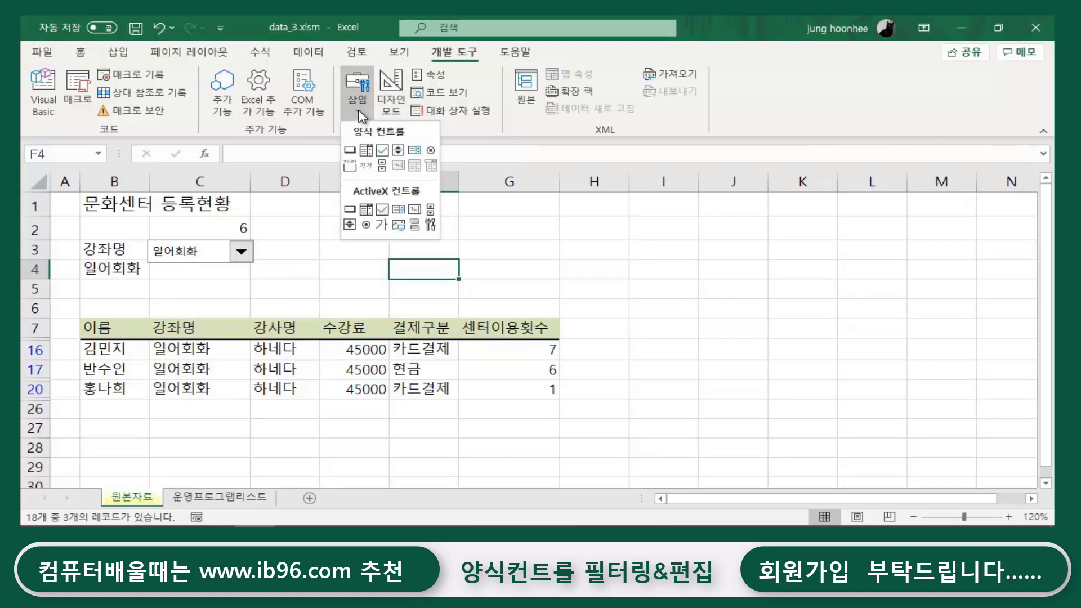
{"action": "left_click", "coordinate": [350, 151]}
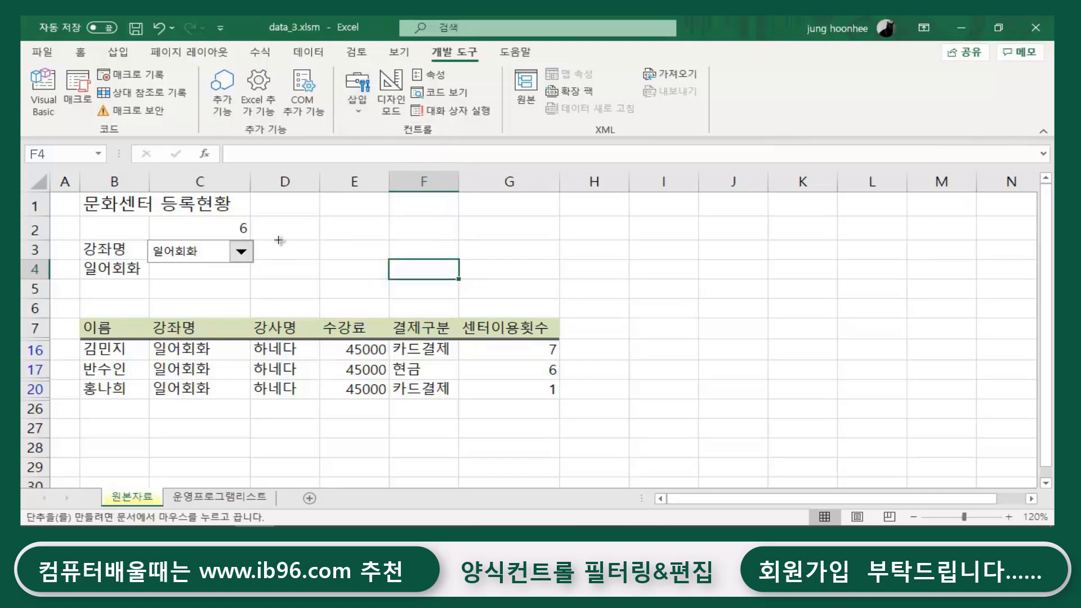
{"action": "left_click_drag", "start_coordinate": [268, 241], "coordinate": [394, 262]}
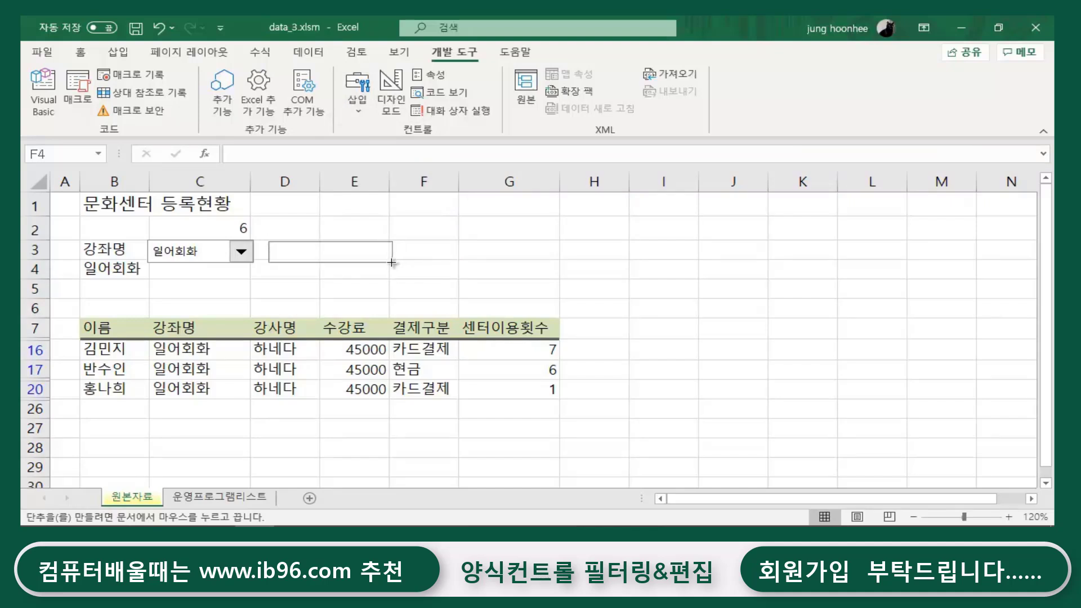
{"action": "left_click_drag", "start_coordinate": [391, 262], "coordinate": [390, 262]}
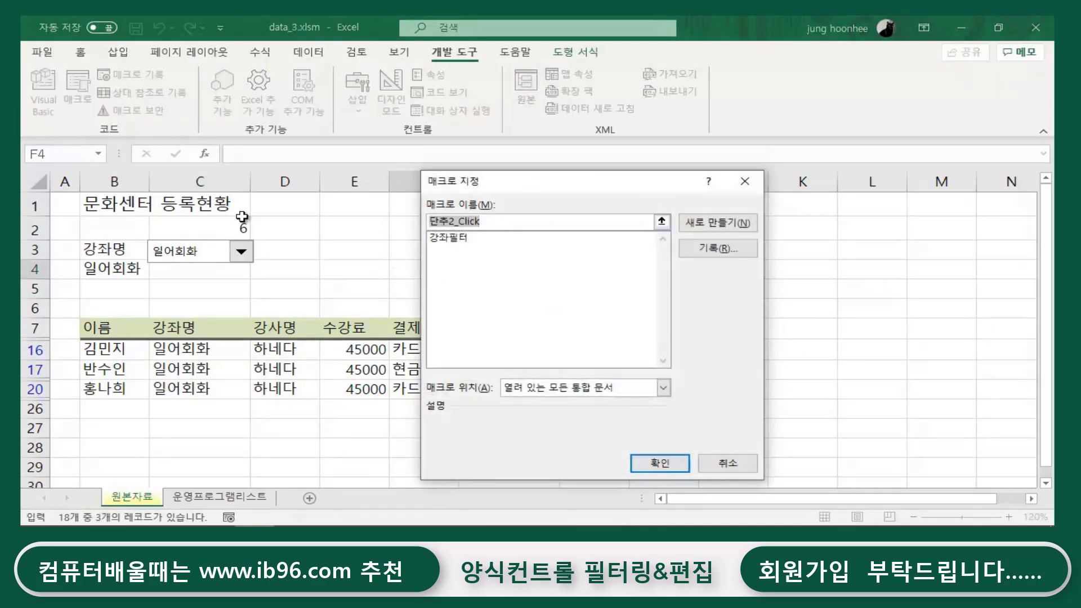
{"action": "left_click", "coordinate": [454, 239]}
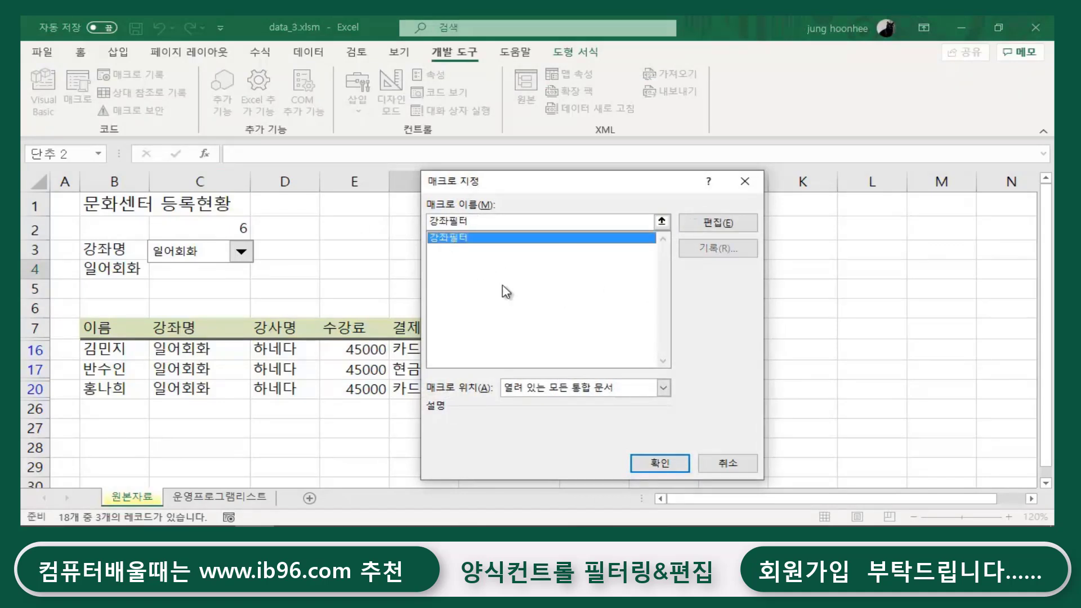
{"action": "left_click", "coordinate": [660, 463]}
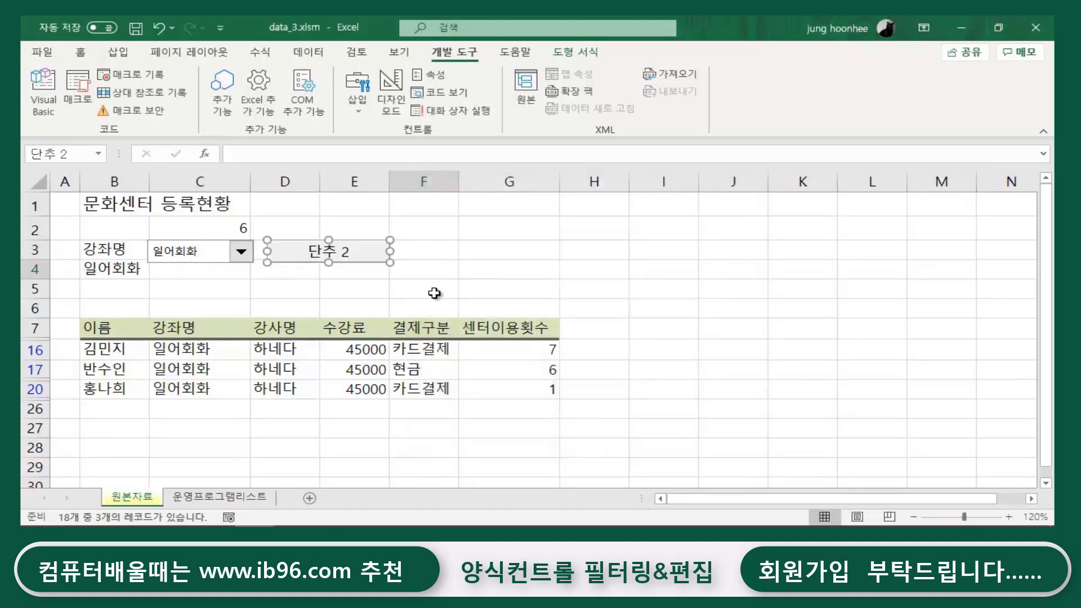
Step: Change the new button's caption to 필터 실행 and deselect the button
{"action": "left_click", "coordinate": [310, 253]}
{"action": "key", "text": "shift+Right"}
{"action": "key", "text": "shift+Right"}
{"action": "key", "text": "Delete"}
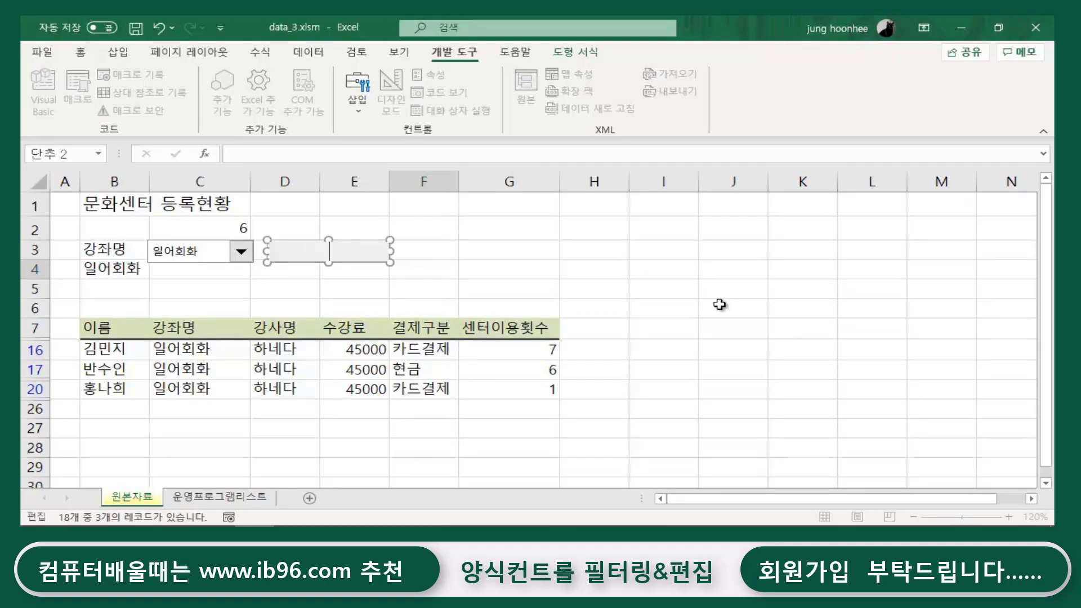
{"action": "type", "text": "필터실해"}
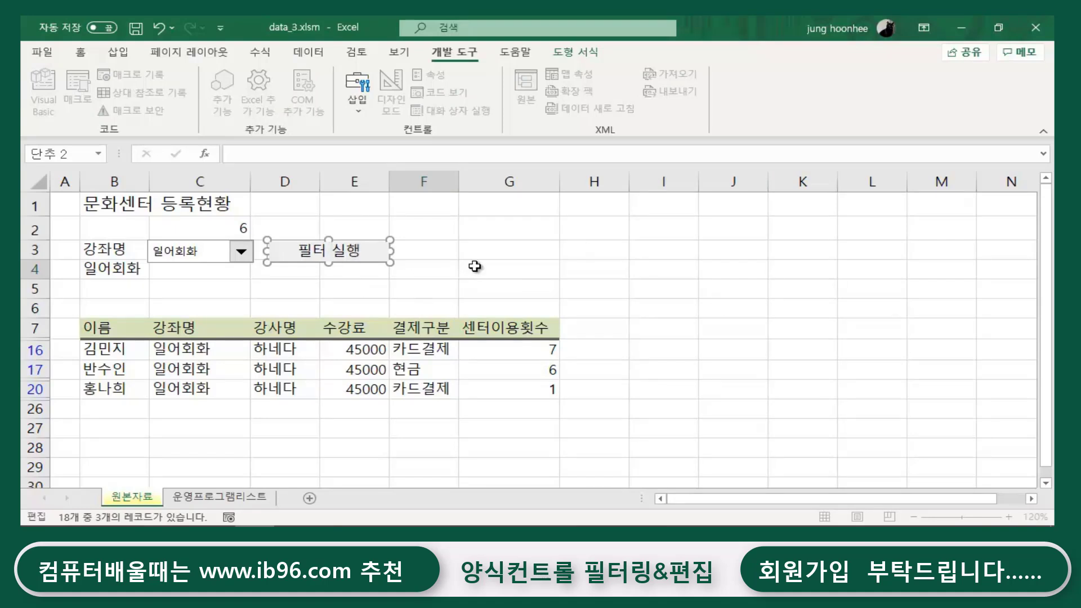
{"action": "left_click", "coordinate": [671, 288]}
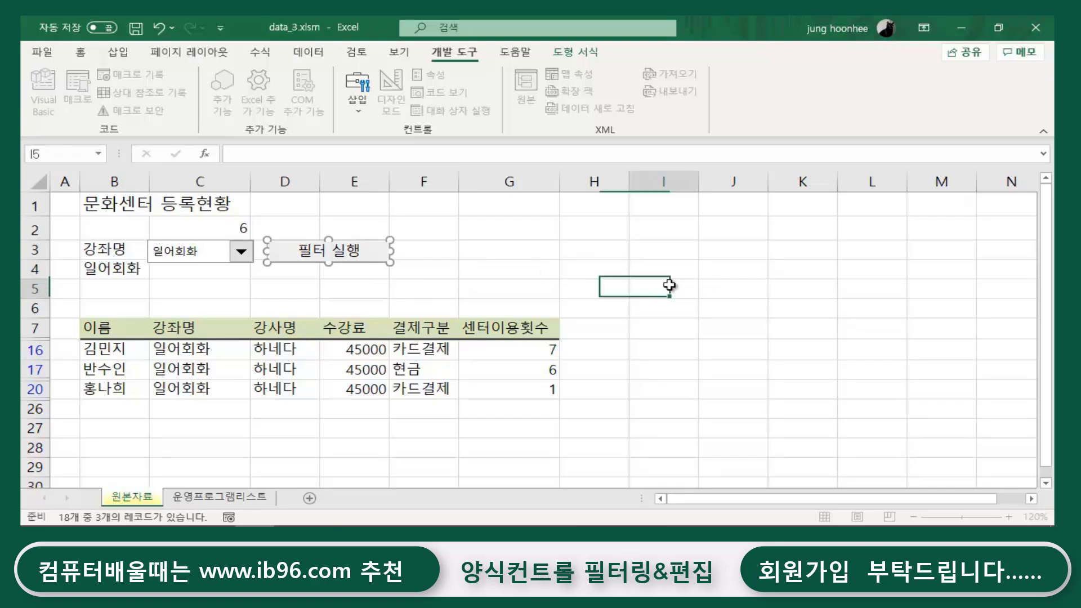
{"action": "left_click", "coordinate": [543, 305]}
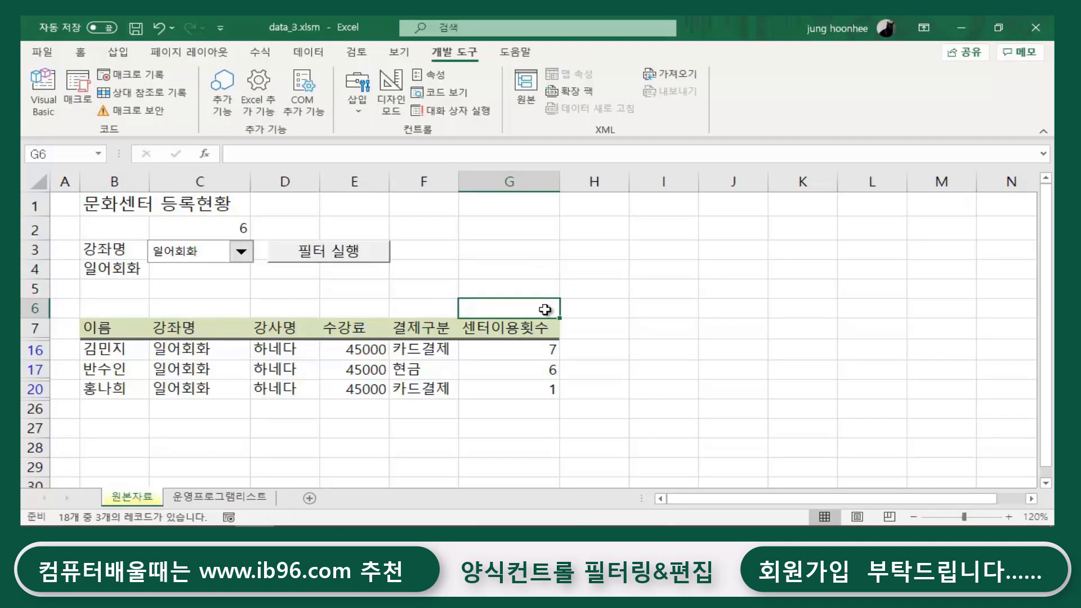
{"action": "left_click", "coordinate": [415, 446]}
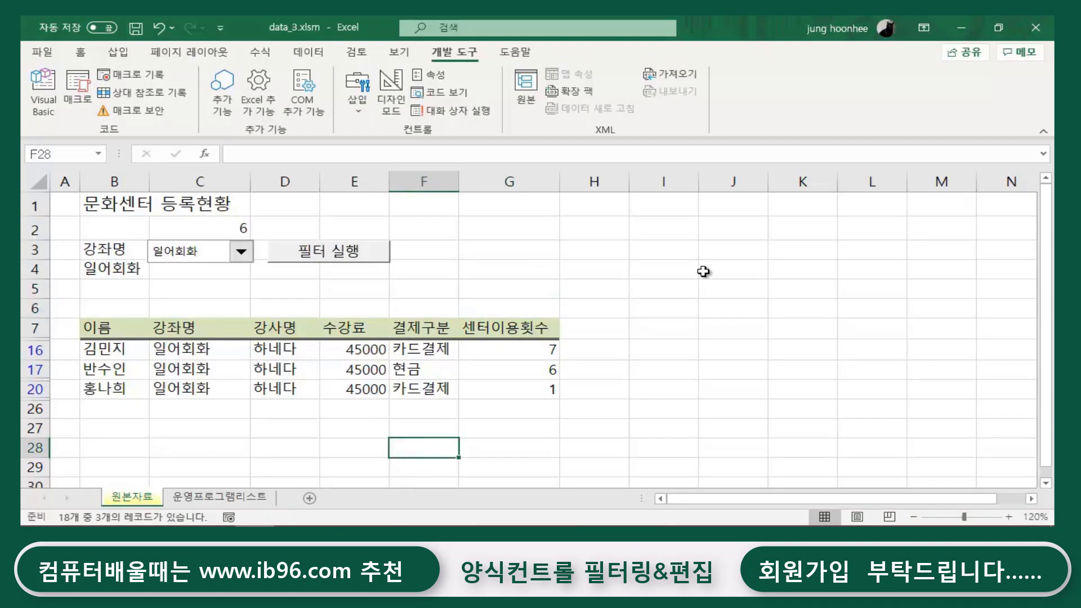
{"action": "left_click", "coordinate": [694, 292]}
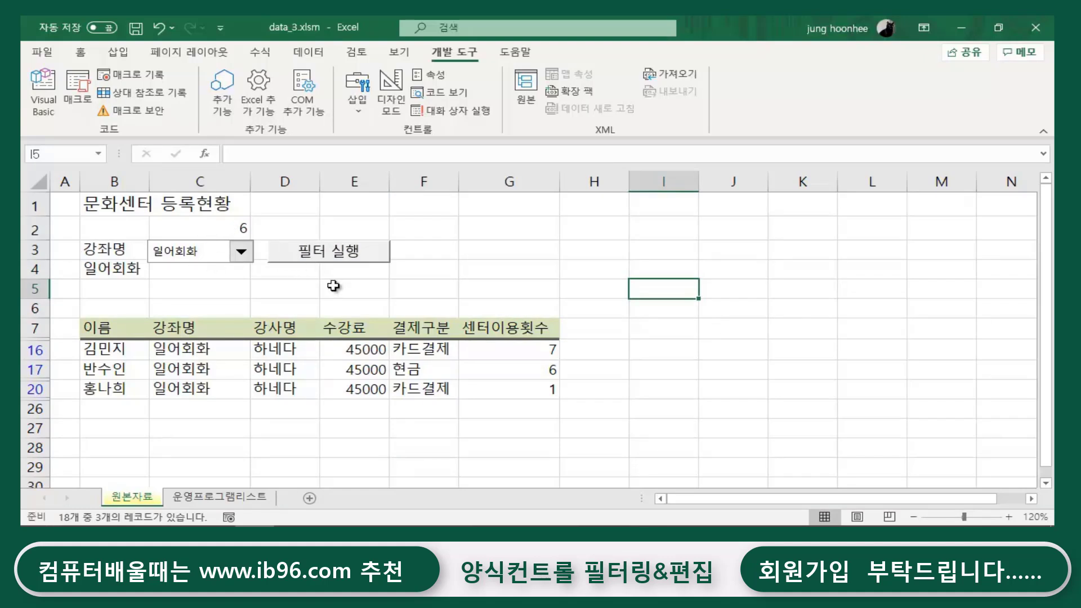
{"action": "left_click", "coordinate": [434, 265]}
Step: Choose 영어교실 in the course combo box and run the filter with the 필터 실행 button
{"action": "left_click", "coordinate": [242, 252]}
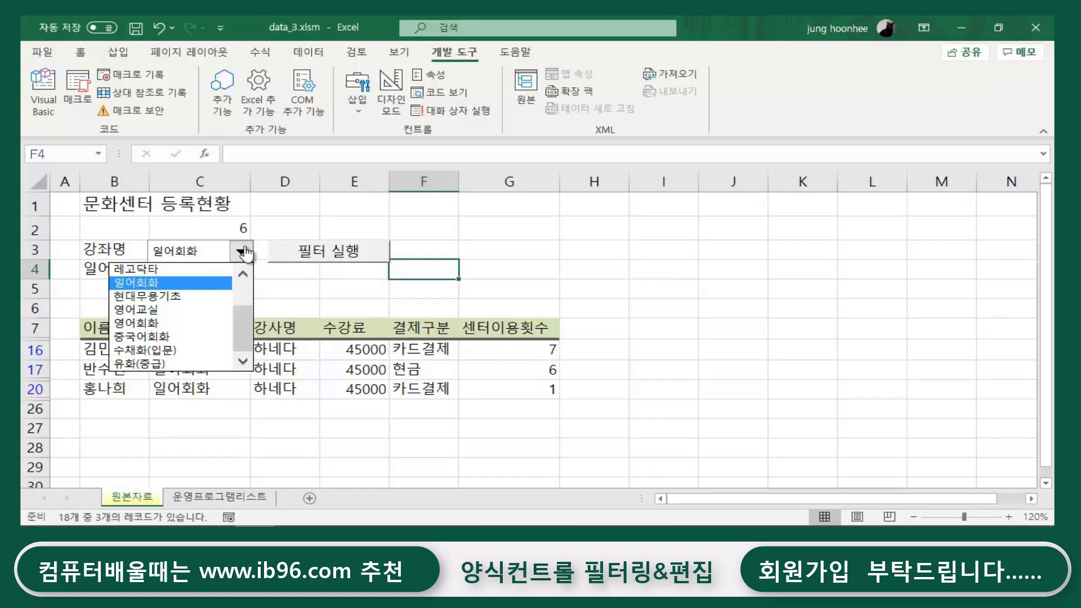
{"action": "left_click", "coordinate": [144, 313]}
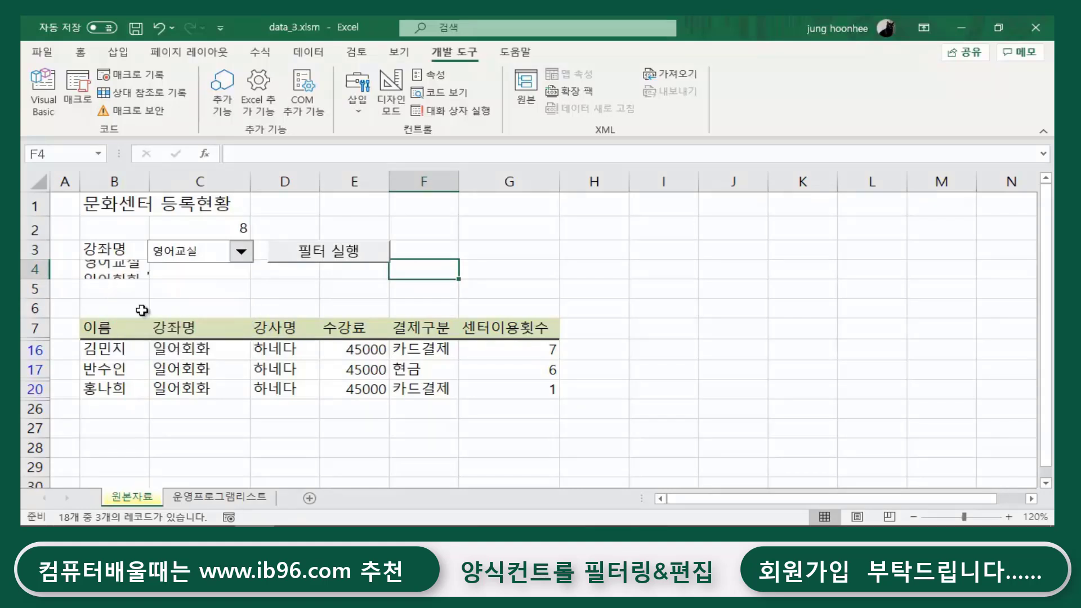
{"action": "left_click", "coordinate": [357, 250]}
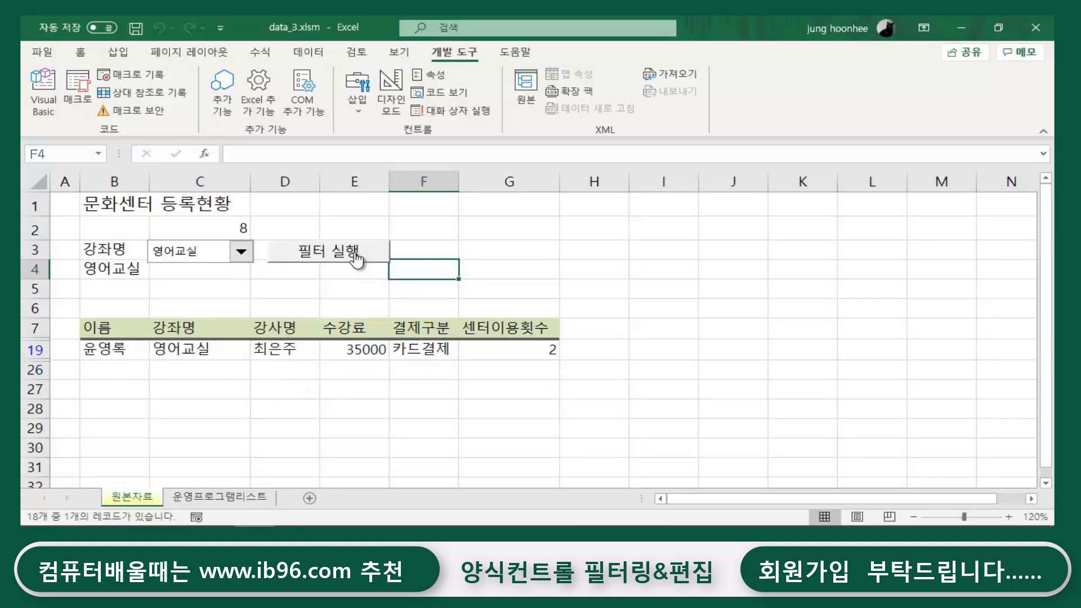
Step: Choose 현대무용기초 in the course combo box and run the filter with the 필터 실행 button
{"action": "left_click", "coordinate": [240, 253]}
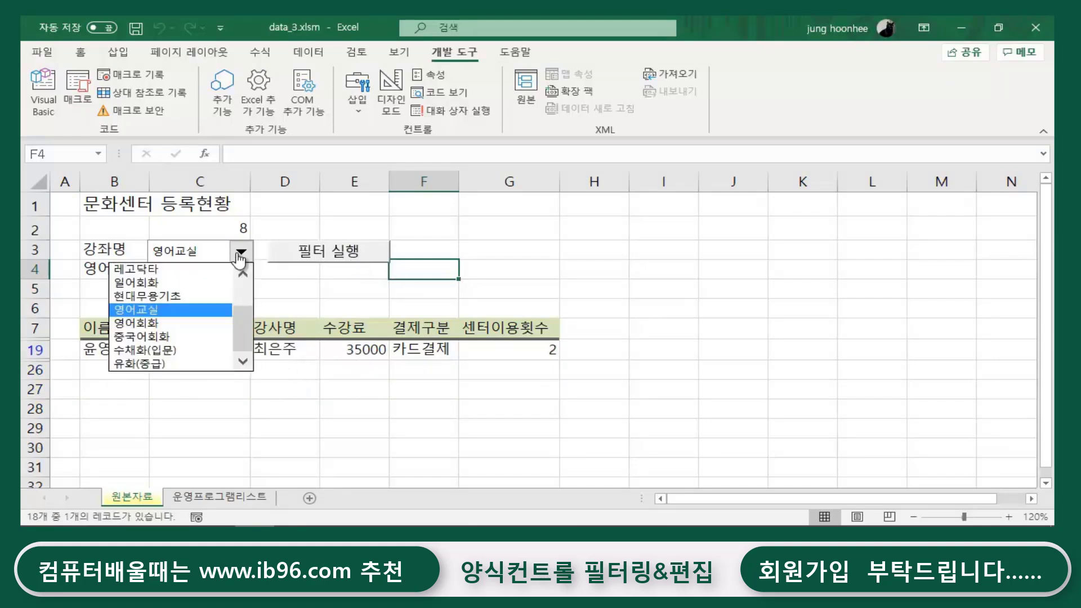
{"action": "left_click", "coordinate": [147, 296]}
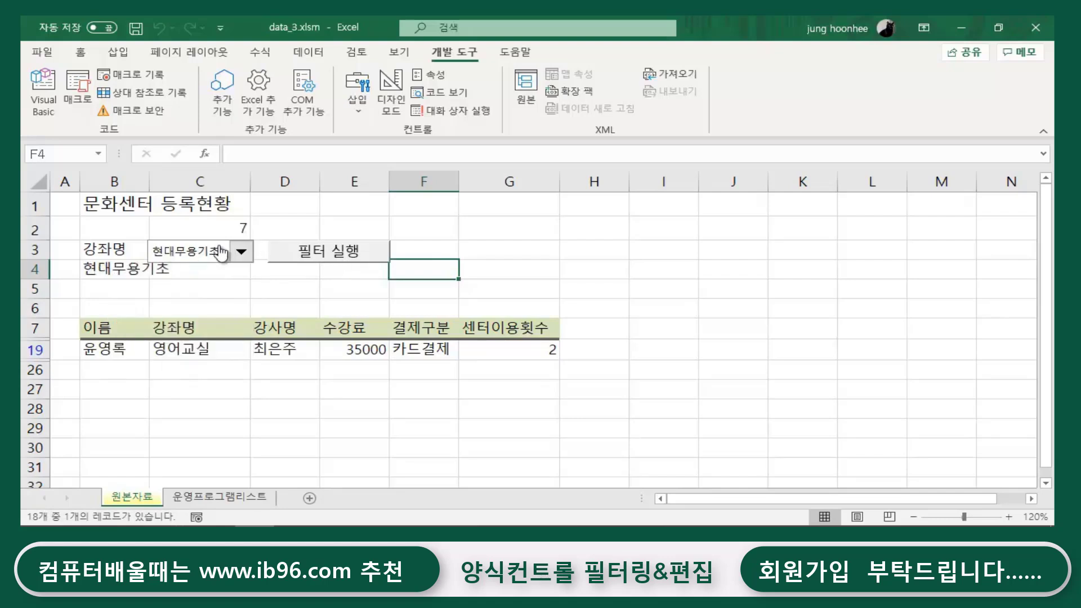
{"action": "left_click", "coordinate": [343, 251]}
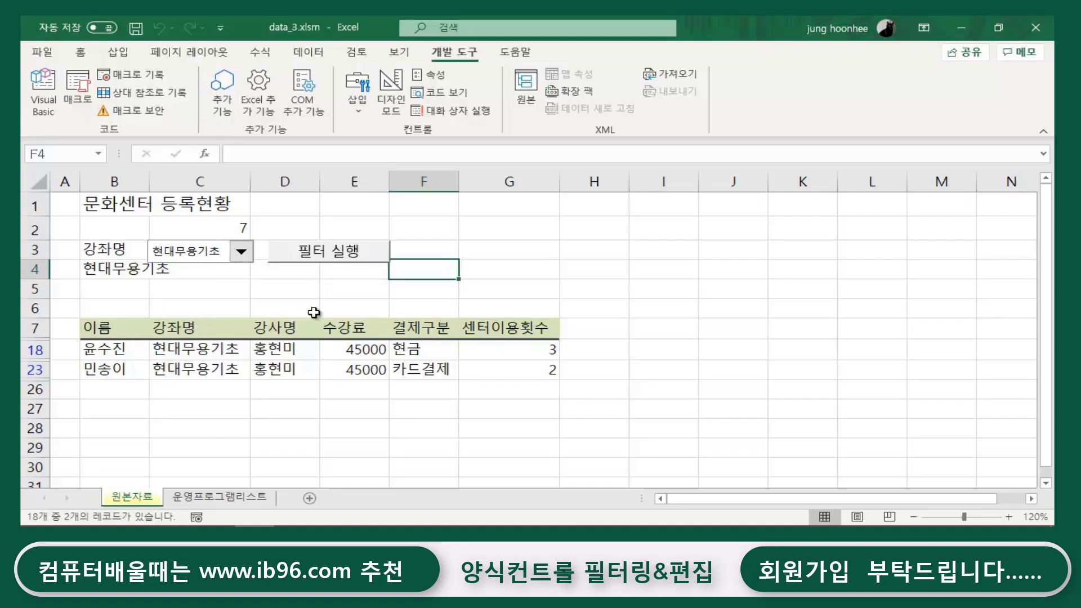
Step: Clear the advanced filter from the registration list and select an empty cell outside the list
{"action": "left_click", "coordinate": [104, 331]}
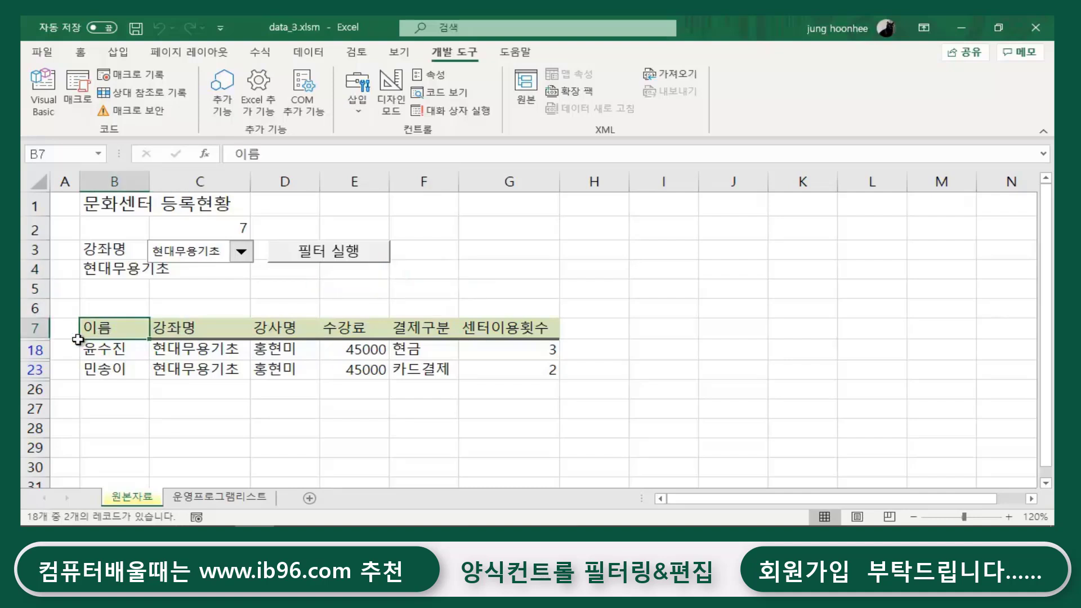
{"action": "left_click", "coordinate": [309, 52]}
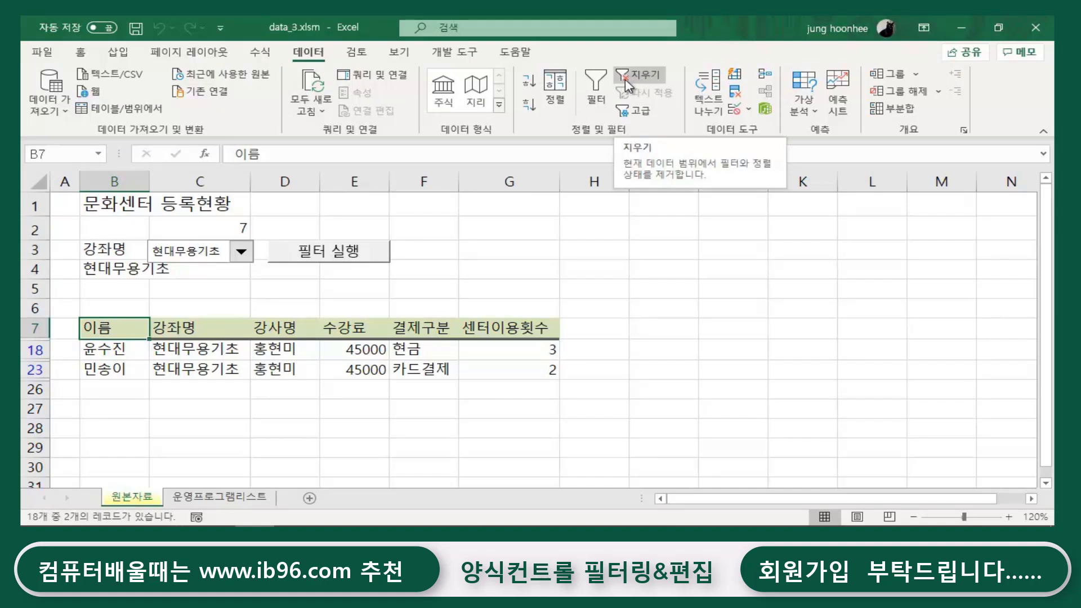
{"action": "left_click", "coordinate": [643, 79]}
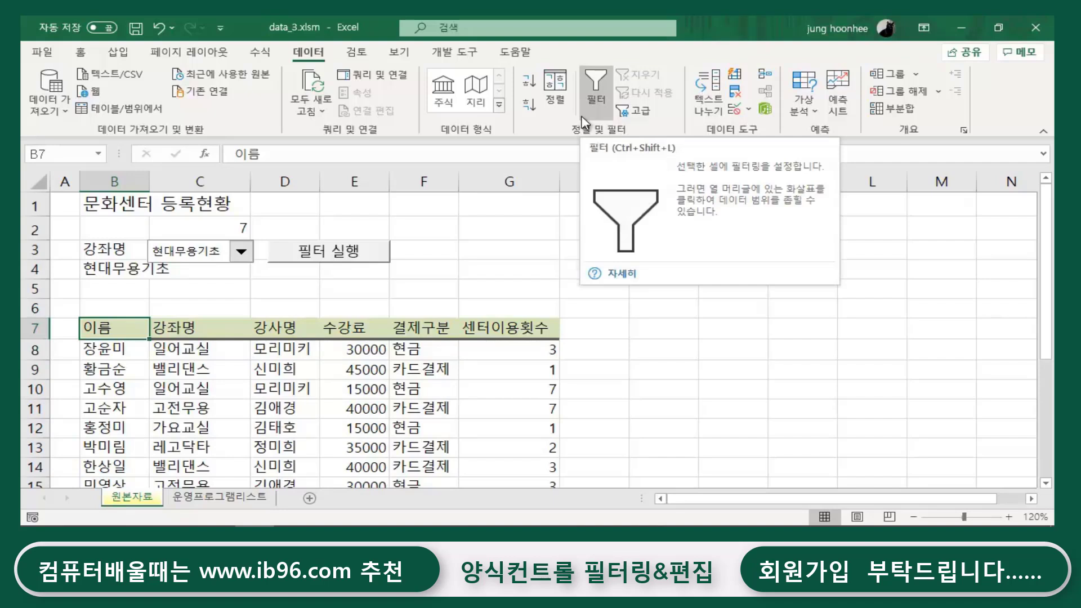
{"action": "left_click", "coordinate": [423, 290]}
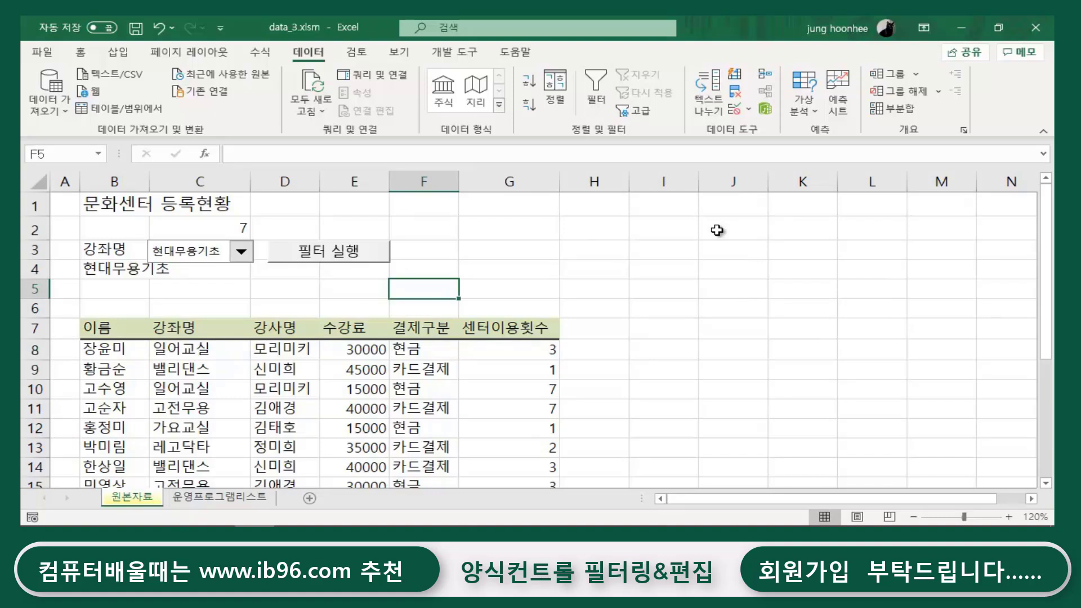
{"action": "left_click", "coordinate": [572, 307]}
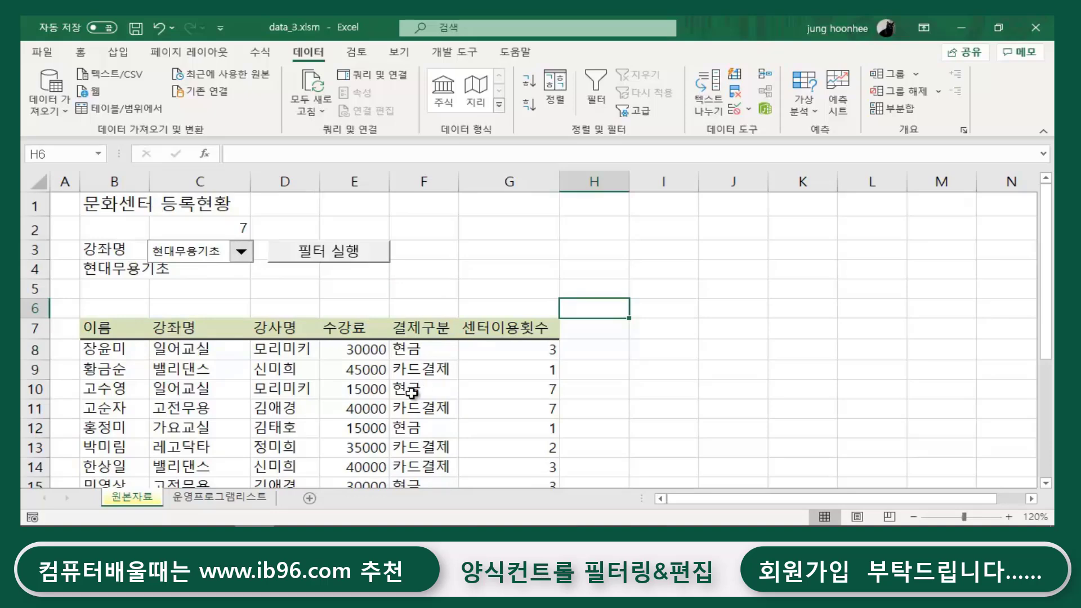
Step: Enter a new registrant's name in cell B26, directly below the last record of the list
{"action": "scroll", "coordinate": [316, 388], "scroll_direction": "down", "scroll_amount": 6}
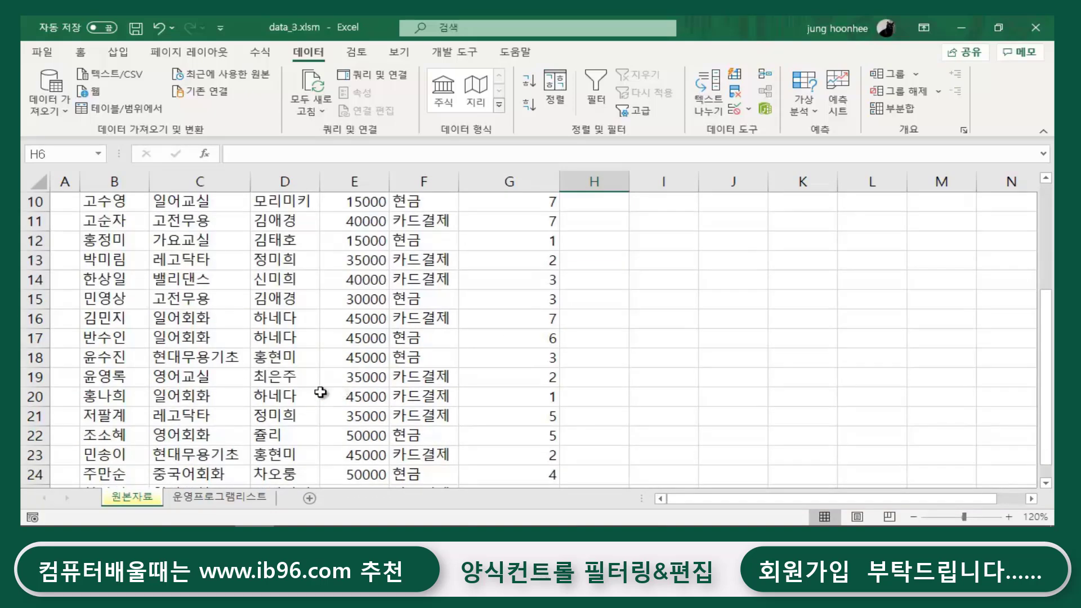
{"action": "left_click", "coordinate": [111, 339]}
{"action": "left_click", "coordinate": [106, 364]}
{"action": "left_click", "coordinate": [114, 344]}
{"action": "left_click", "coordinate": [108, 365]}
{"action": "left_click", "coordinate": [118, 337]}
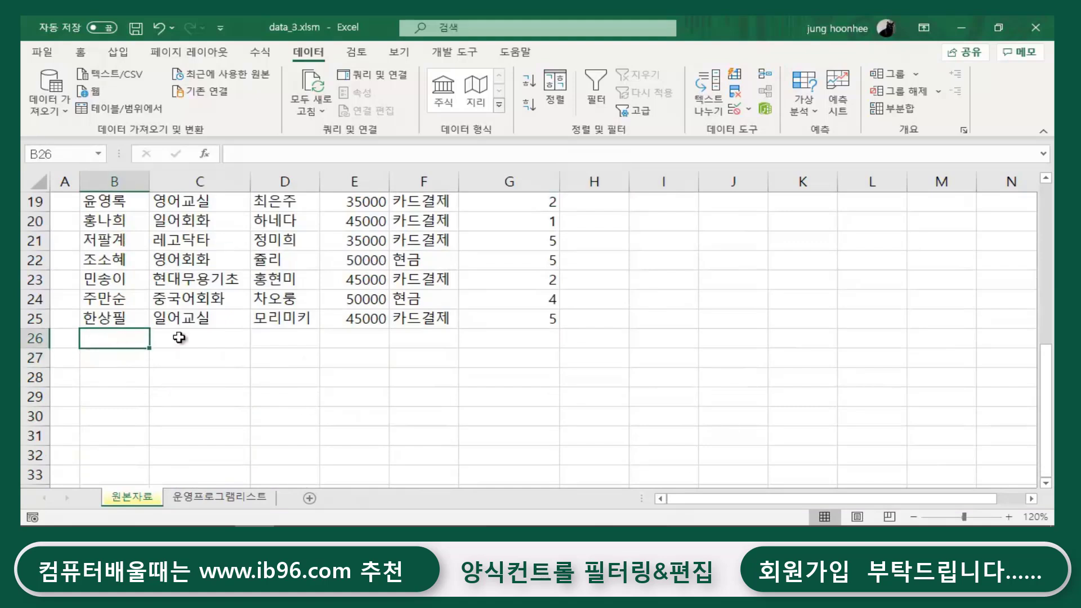
{"action": "type", "text": "호"}
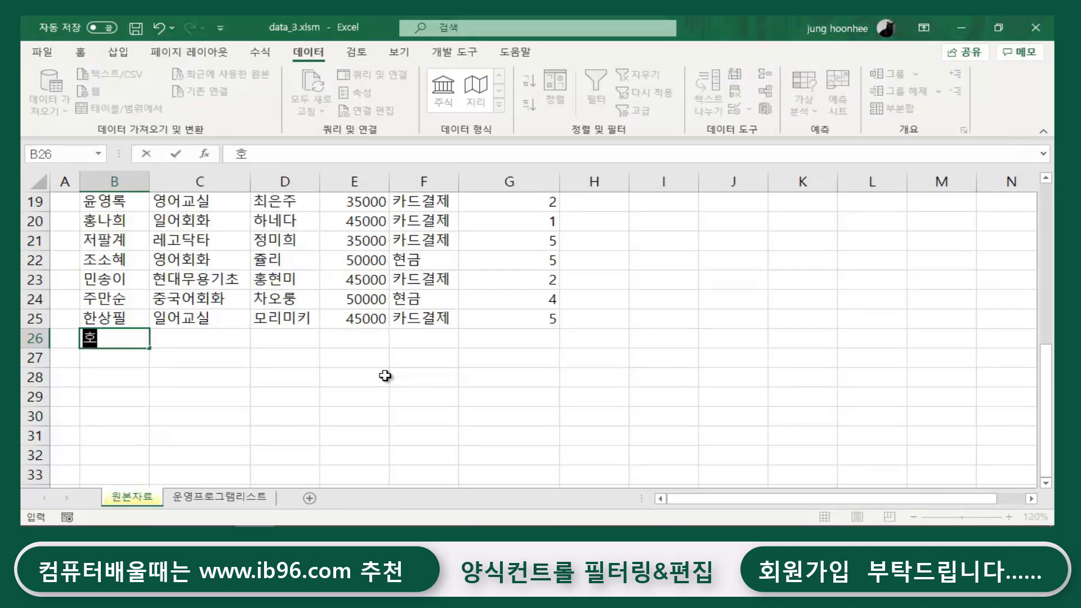
{"action": "type", "text": "소희"}
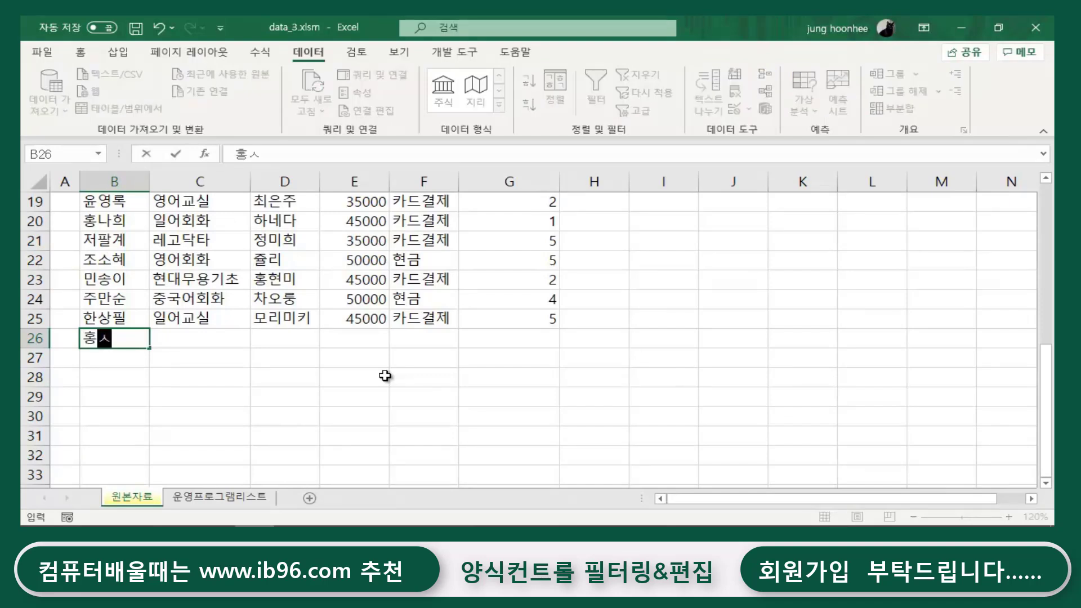
{"action": "key", "text": "Tab"}
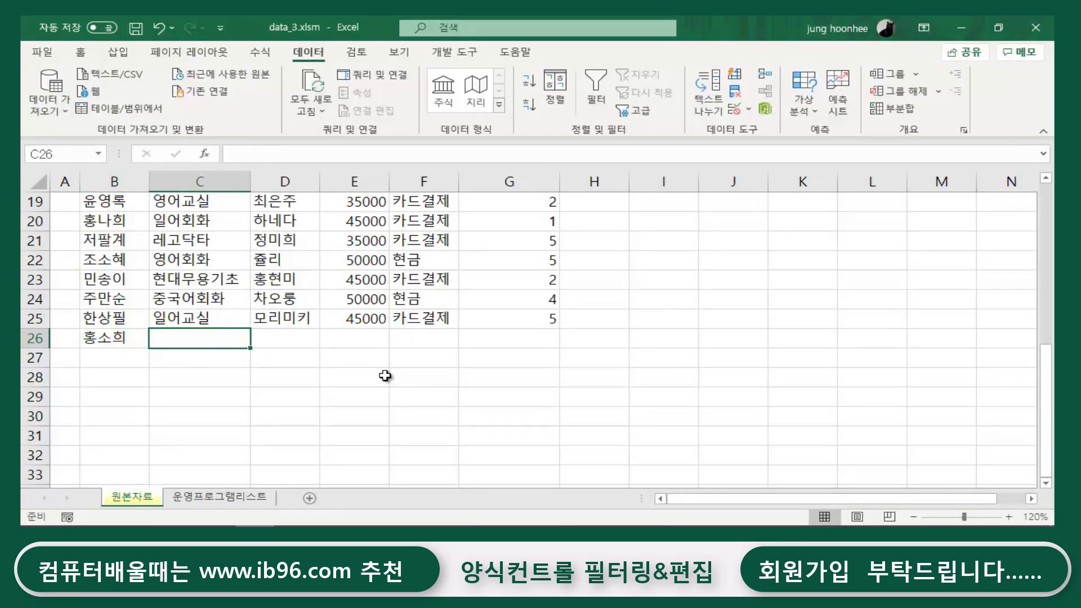
Step: Enter 레고닥타 as the new record's course in C26 and fill in the instructor's name in D26
{"action": "type", "text": "레고다"}
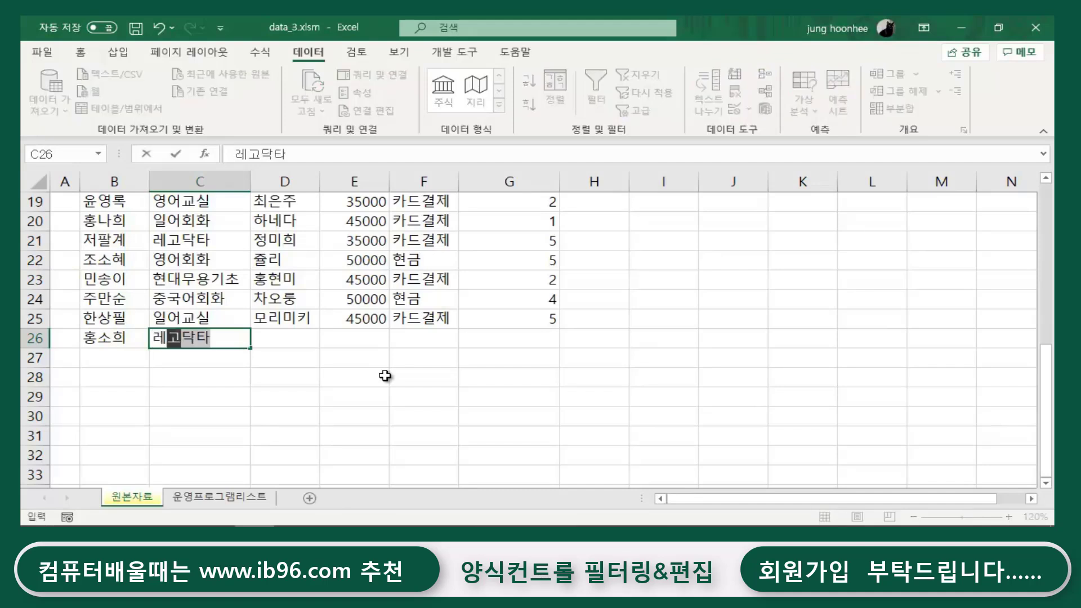
{"action": "type", "text": "ㄱ"}
{"action": "key", "text": "Tab"}
{"action": "type", "text": "정"}
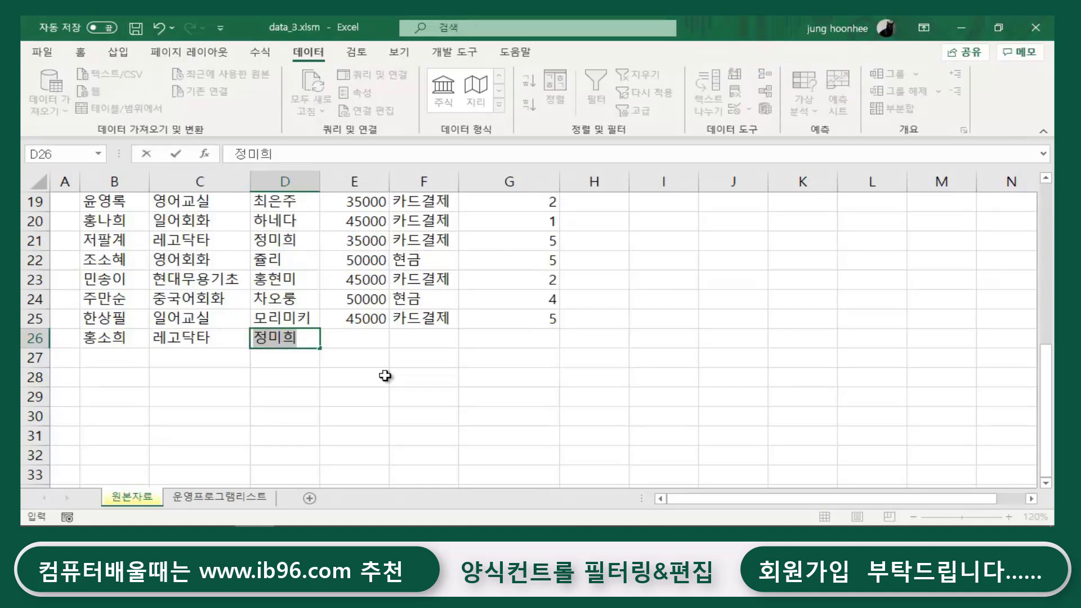
{"action": "key", "text": "Tab"}
Step: Complete the new record in row 26 with fee 35000, payment type 현금 and center usage count 3
{"action": "type", "text": "35000"}
{"action": "key", "text": "Tab"}
{"action": "type", "text": "현"}
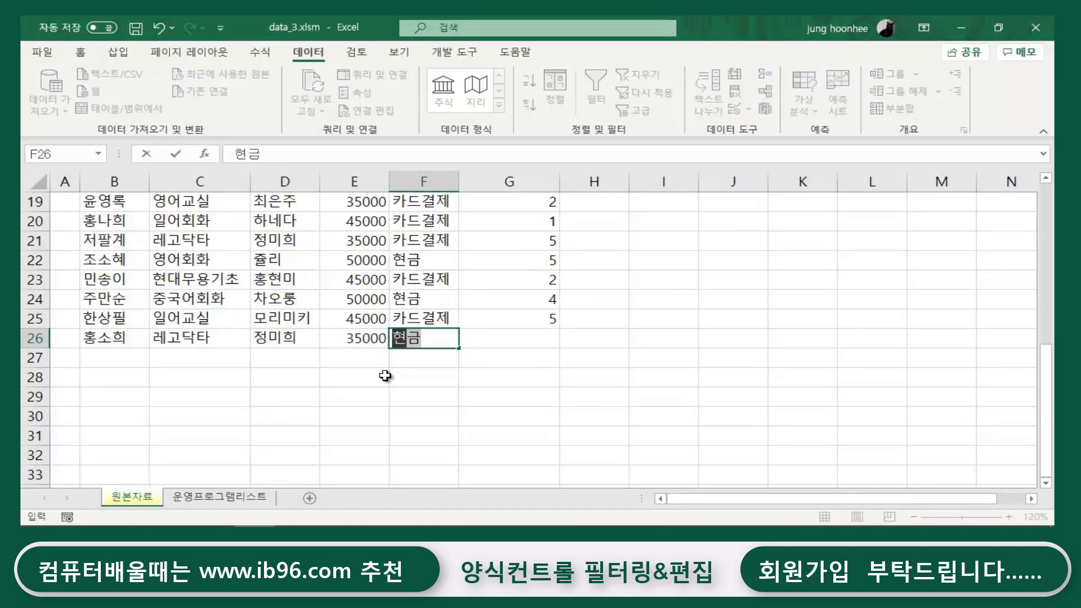
{"action": "key", "text": "Tab"}
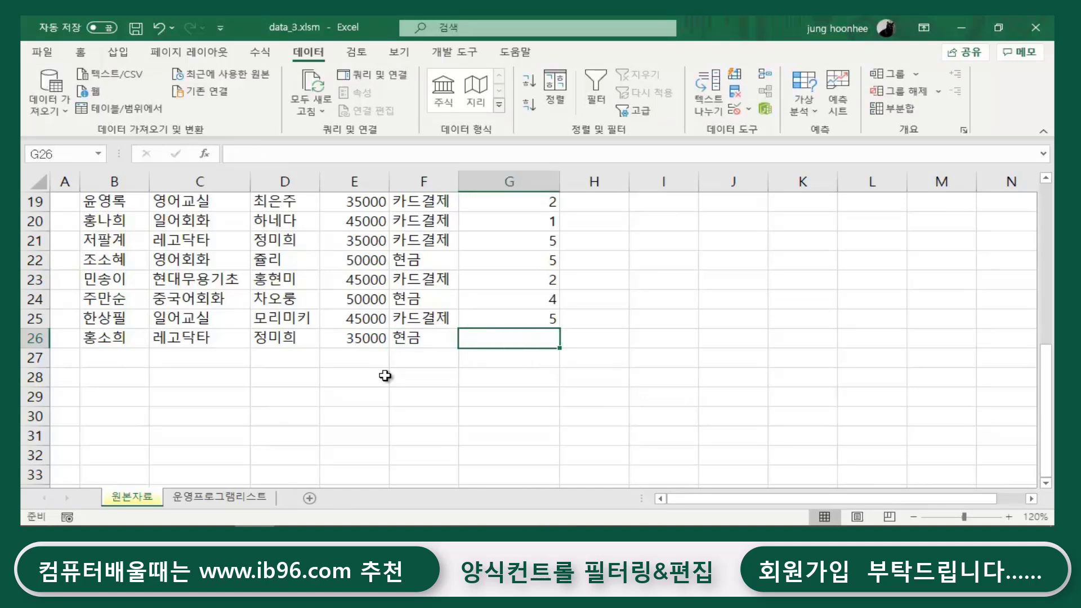
{"action": "type", "text": "3"}
{"action": "key", "text": "Return"}
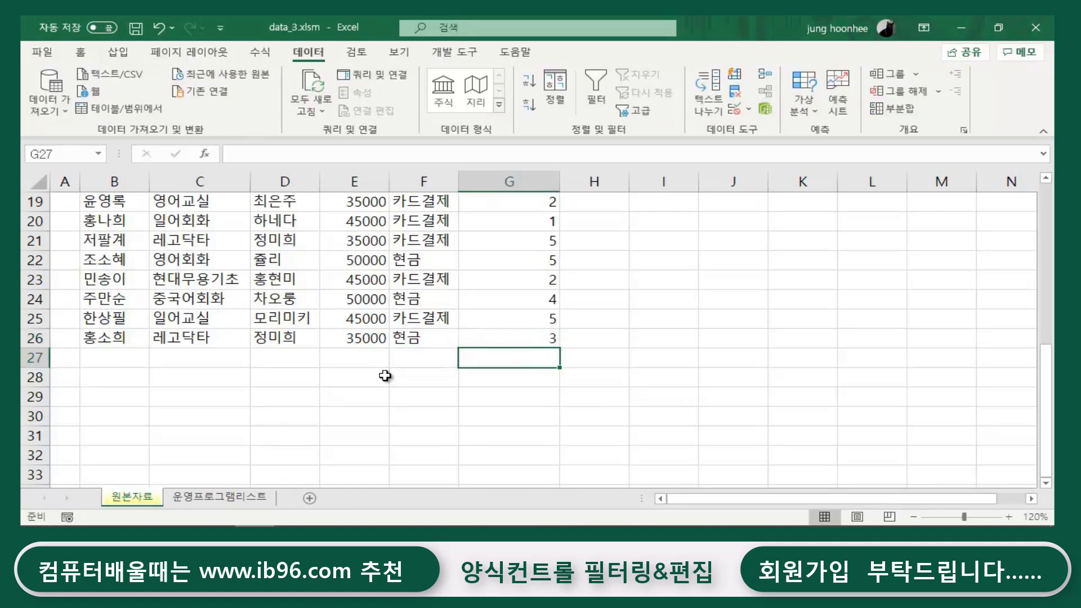
Step: Filter the registration list for the course 레고닥타 using the combo box and the 필터 실행 macro, and clear the filter
{"action": "scroll", "coordinate": [272, 368], "scroll_direction": "up", "scroll_amount": 4}
{"action": "scroll", "coordinate": [271, 368], "scroll_direction": "up", "scroll_amount": 2}
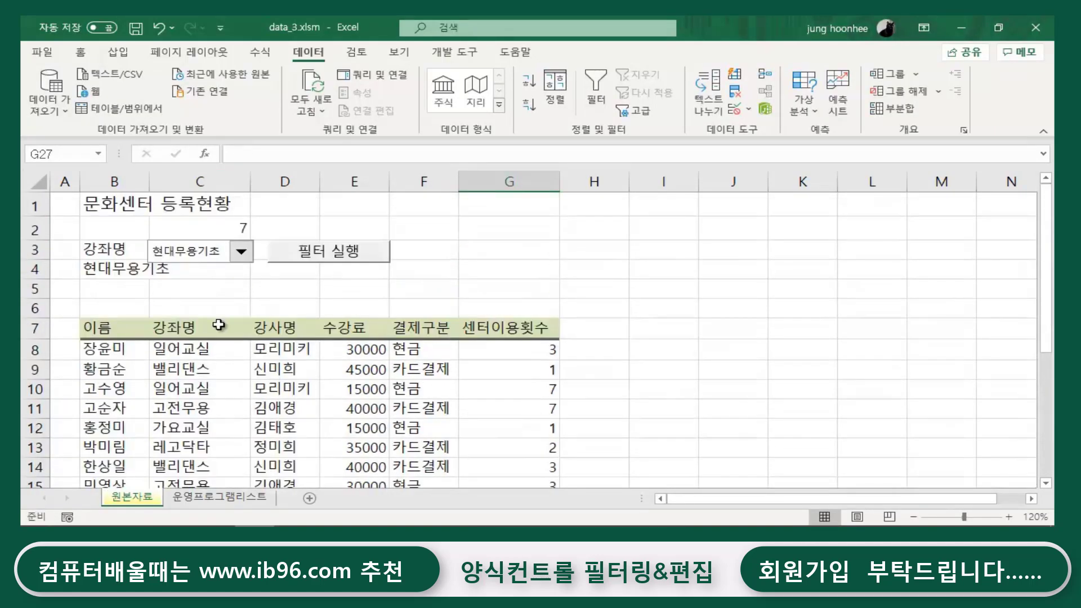
{"action": "left_click", "coordinate": [242, 252]}
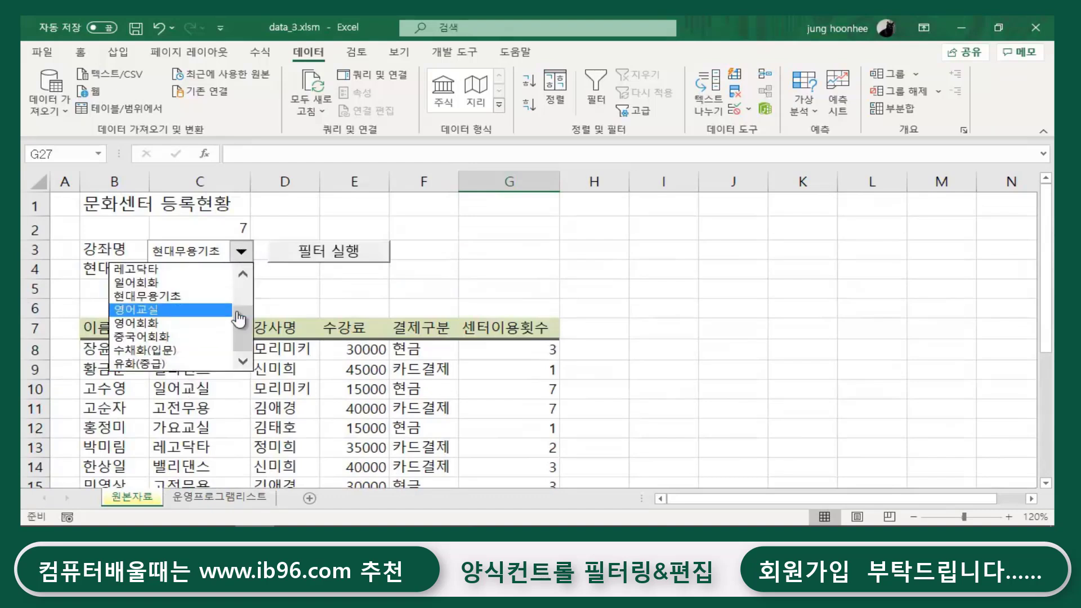
{"action": "left_click_drag", "start_coordinate": [250, 329], "coordinate": [218, 306]}
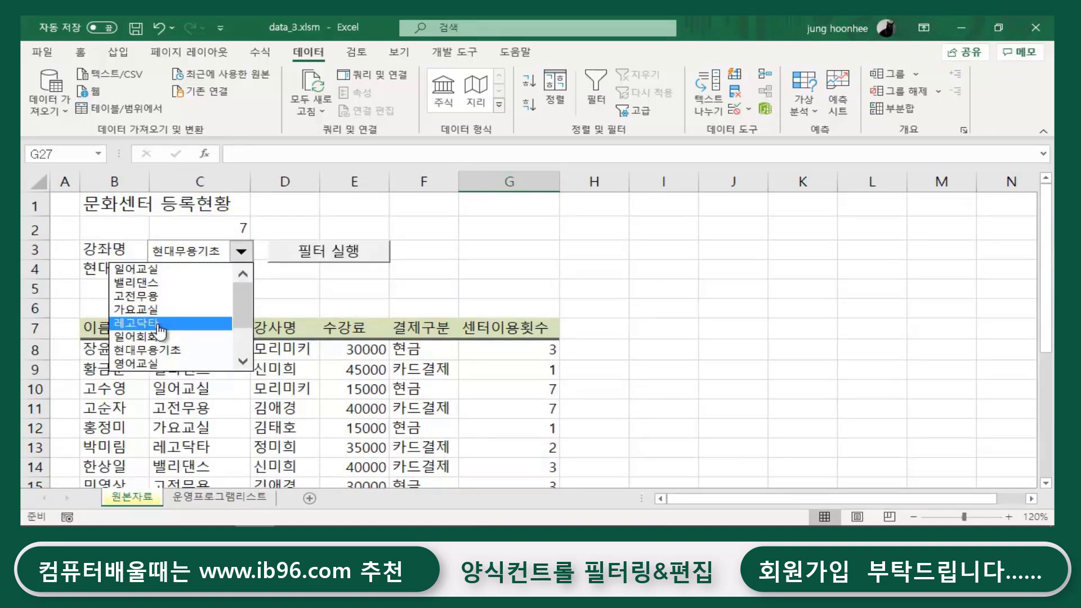
{"action": "left_click", "coordinate": [191, 325]}
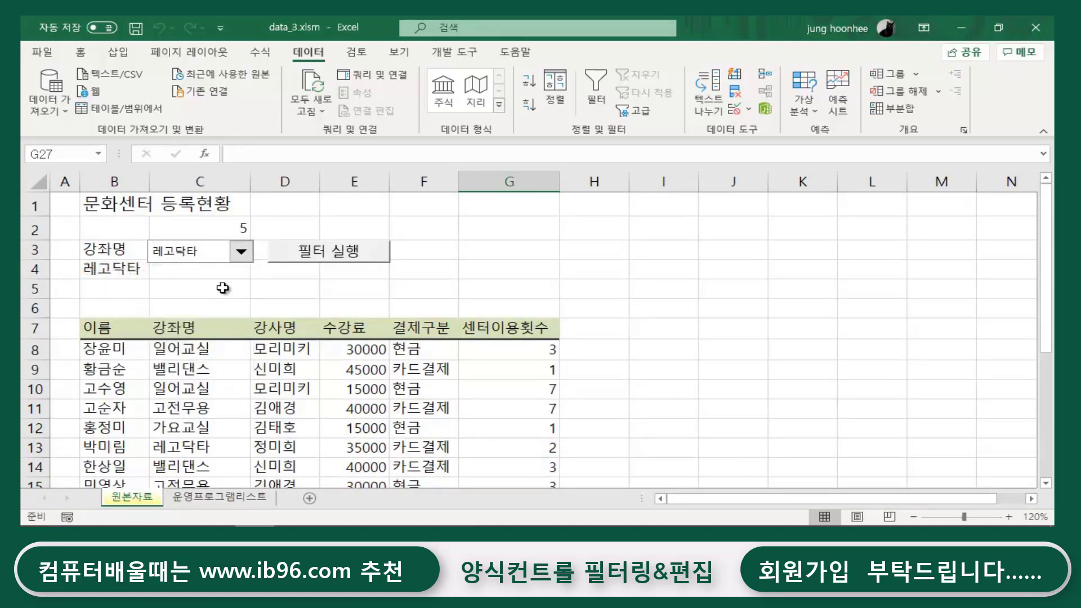
{"action": "left_click", "coordinate": [346, 254]}
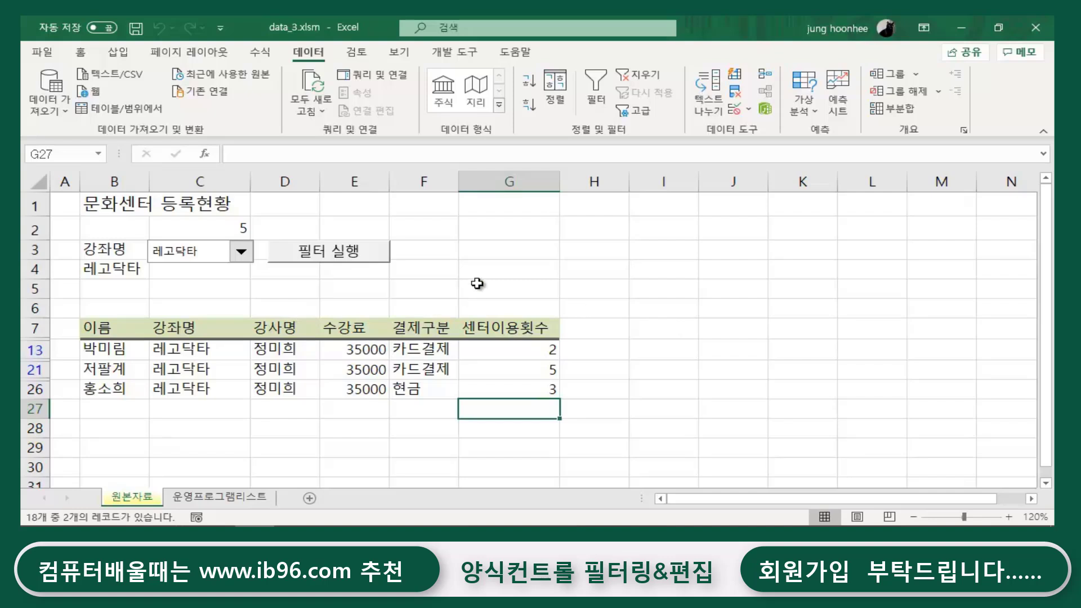
{"action": "left_click", "coordinate": [115, 330]}
{"action": "left_click", "coordinate": [635, 77]}
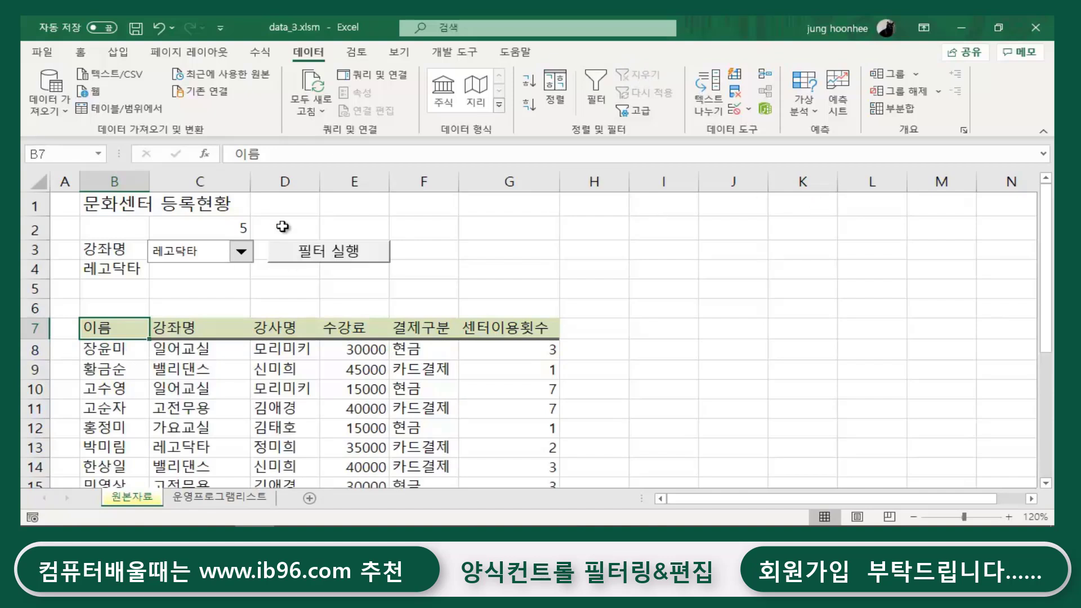
Step: Examine the combo box's linked cell C2 and the INDEX formula in B4 that depends on it
{"action": "left_click", "coordinate": [112, 269]}
{"action": "left_click", "coordinate": [234, 234]}
{"action": "left_click", "coordinate": [113, 270]}
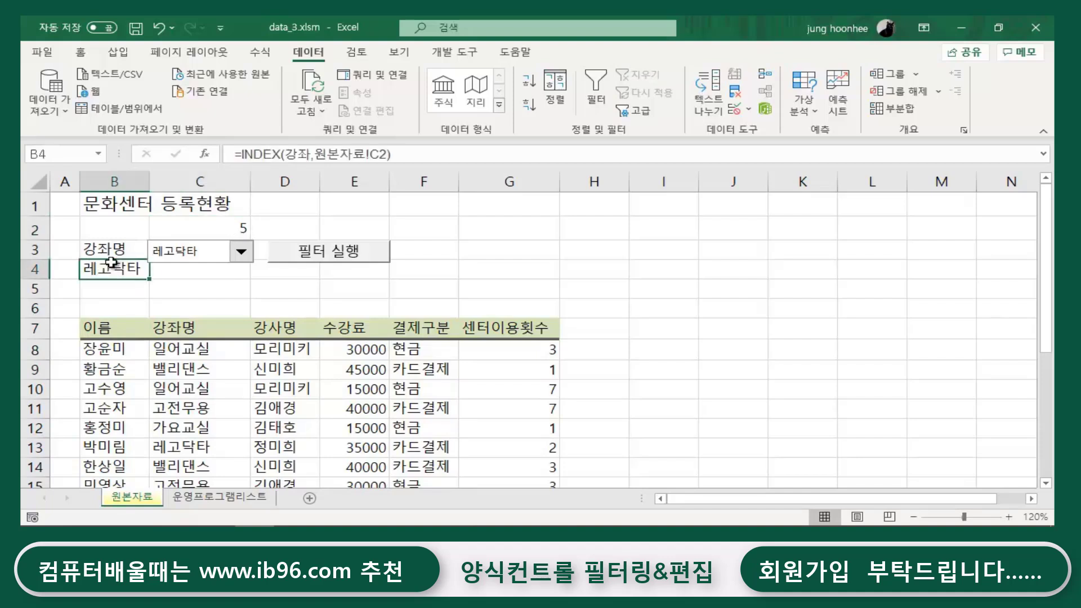
{"action": "left_click", "coordinate": [220, 224]}
{"action": "left_click", "coordinate": [99, 272]}
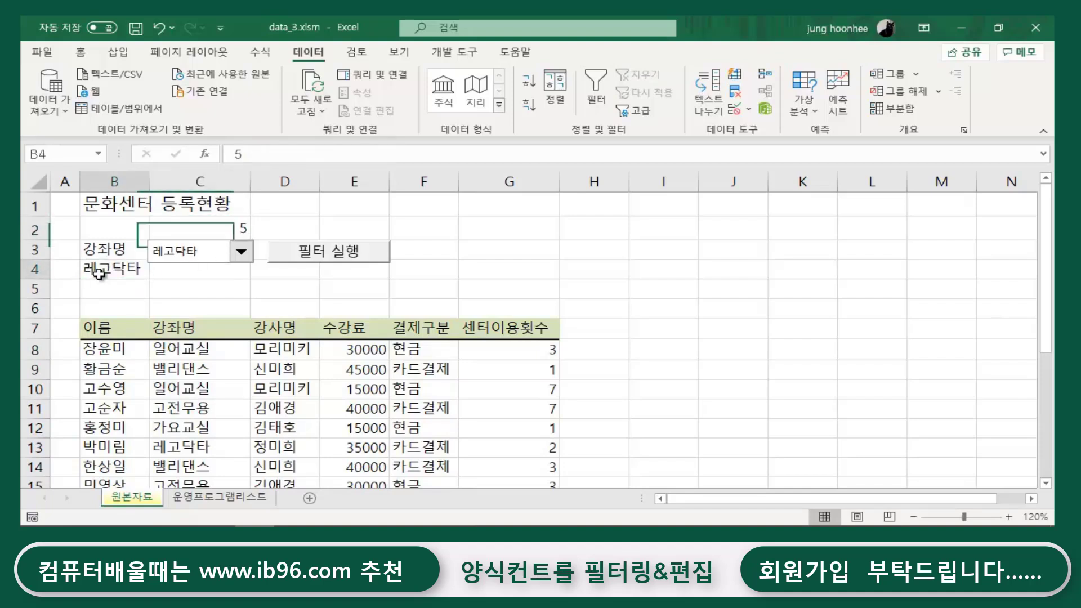
{"action": "left_click", "coordinate": [202, 234]}
{"action": "left_click", "coordinate": [124, 275]}
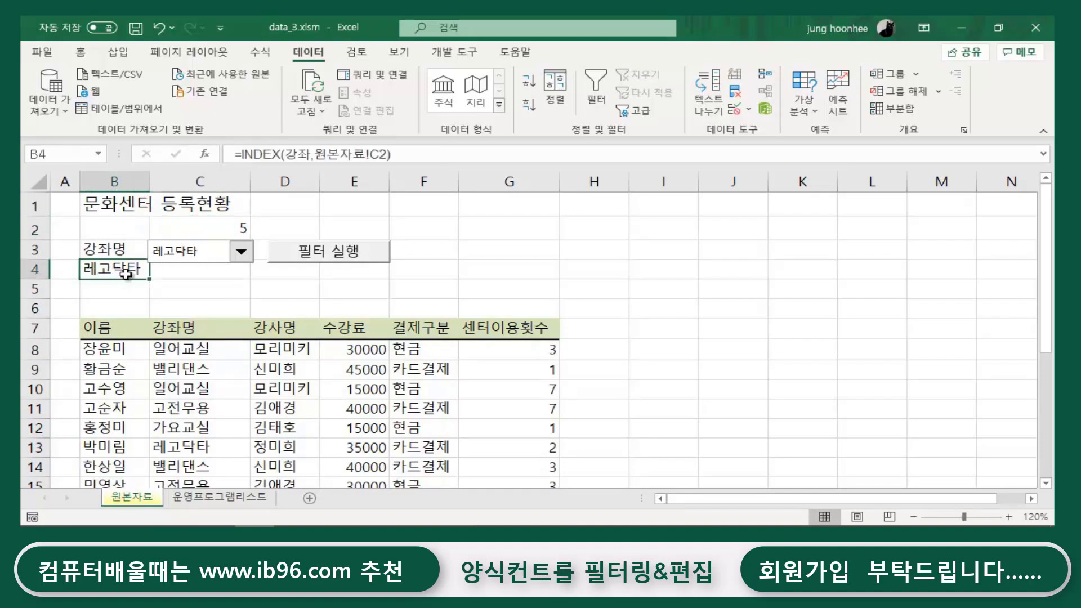
{"action": "left_click", "coordinate": [216, 226]}
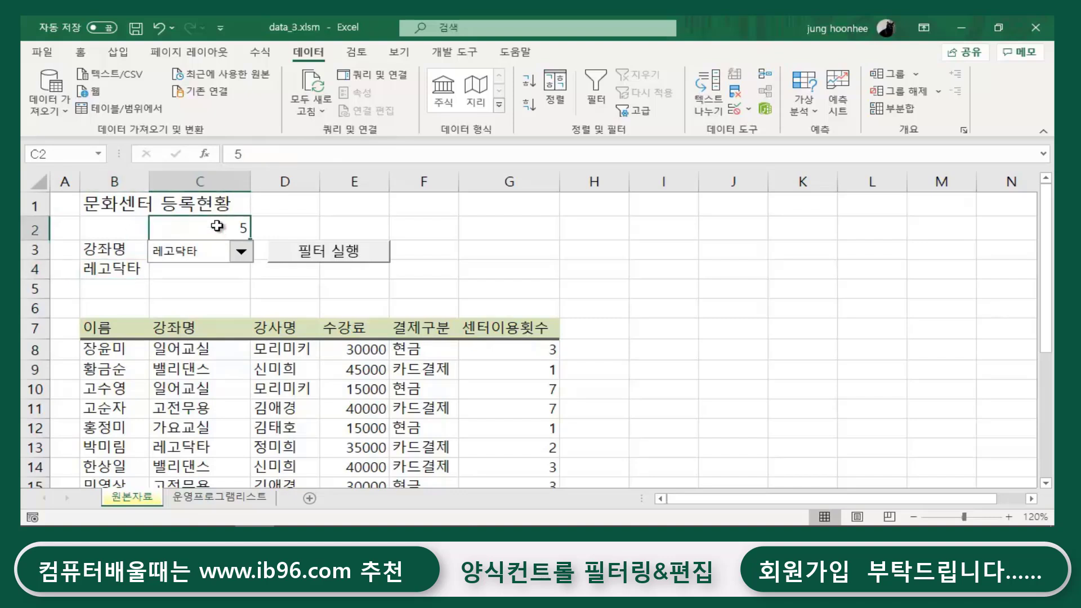
{"action": "left_click", "coordinate": [111, 270]}
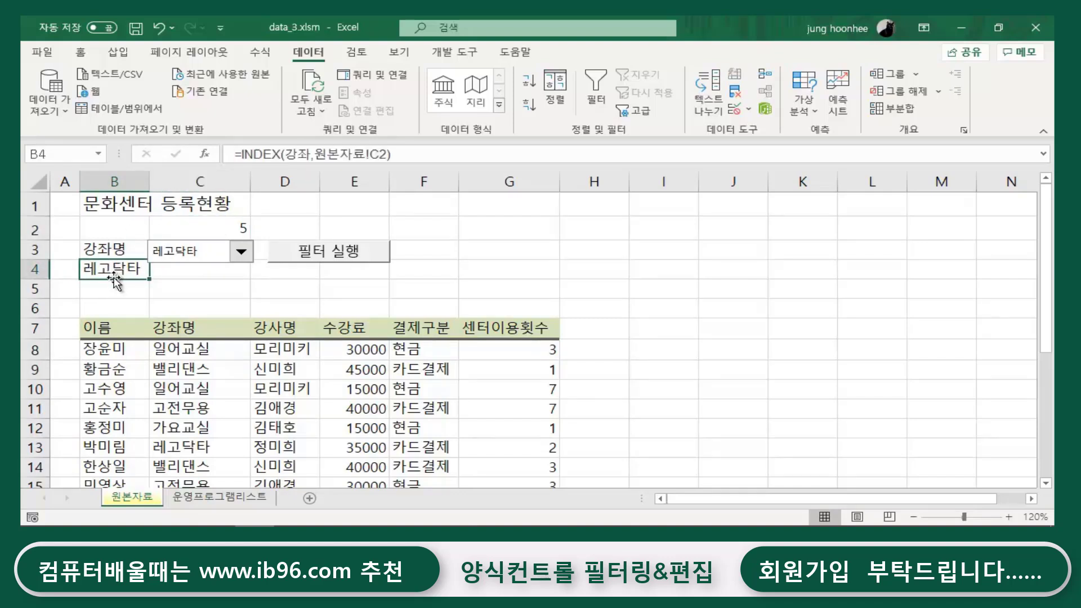
Step: Review the filter's criteria range B3:B4 and the header cell B7 where the registration list starts
{"action": "left_click", "coordinate": [131, 324]}
{"action": "left_click", "coordinate": [110, 270]}
{"action": "left_click", "coordinate": [109, 246]}
{"action": "left_click_drag", "start_coordinate": [105, 257], "coordinate": [108, 271]}
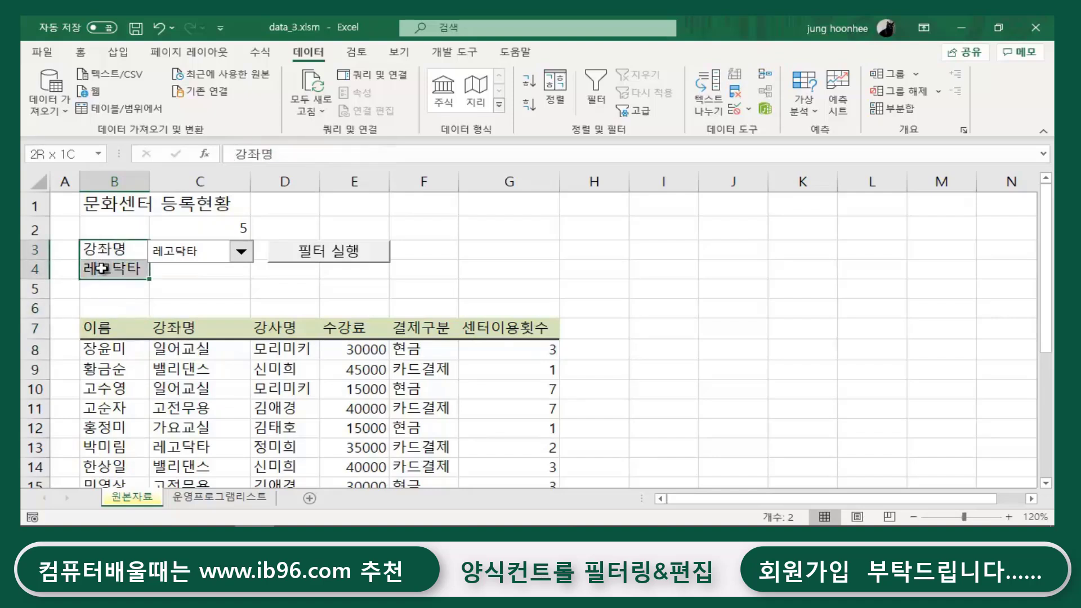
{"action": "left_click", "coordinate": [116, 318]}
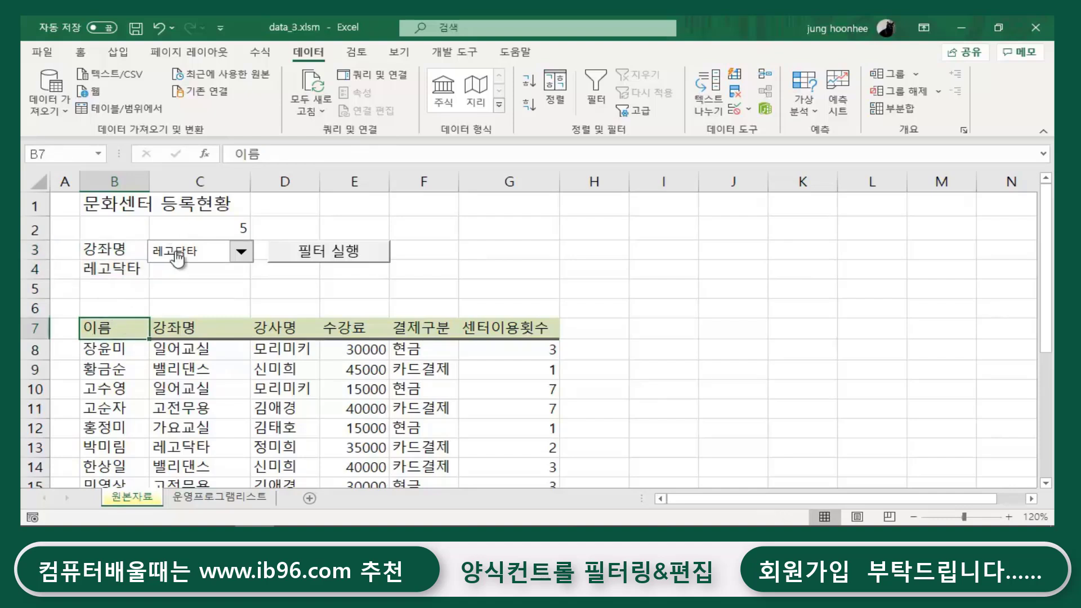
{"action": "left_click", "coordinate": [222, 290]}
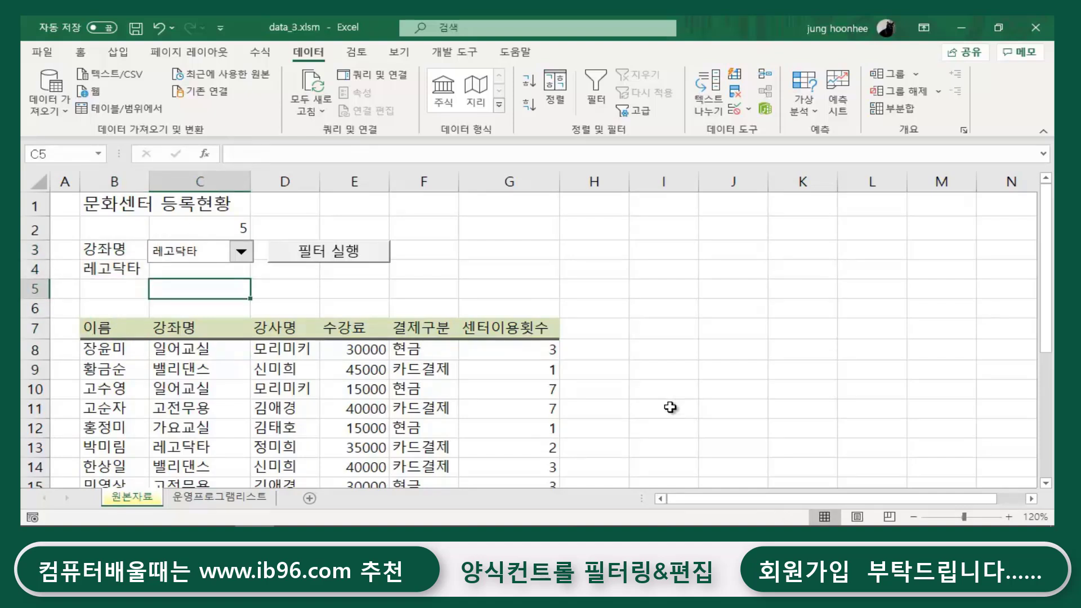
{"action": "left_click", "coordinate": [585, 291]}
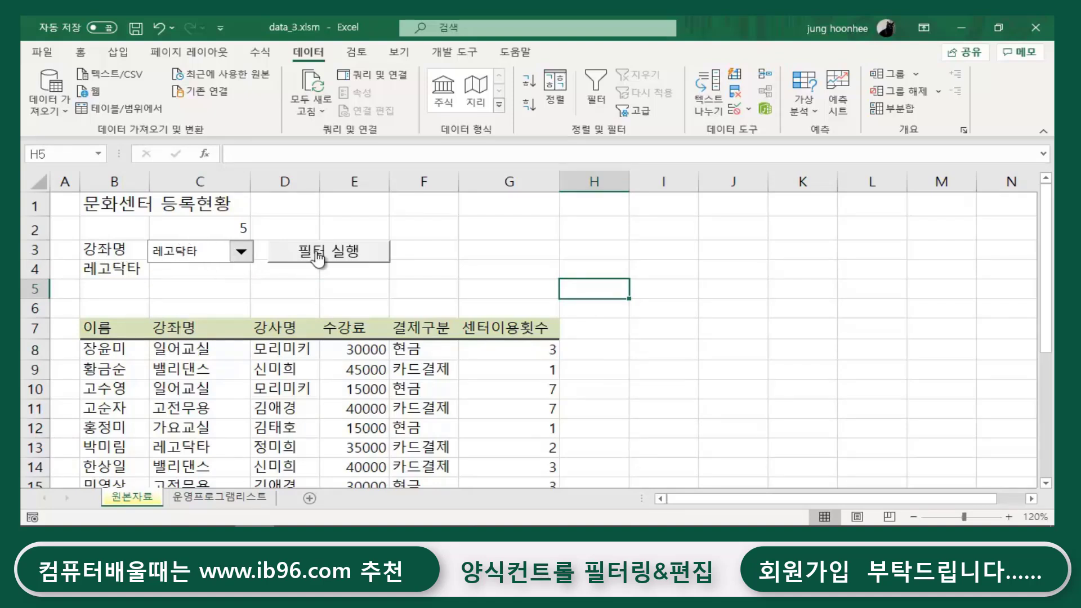
Step: Hide the helper values in B4 and C2 by setting their font color to white
{"action": "left_click", "coordinate": [201, 286]}
{"action": "left_click", "coordinate": [132, 271]}
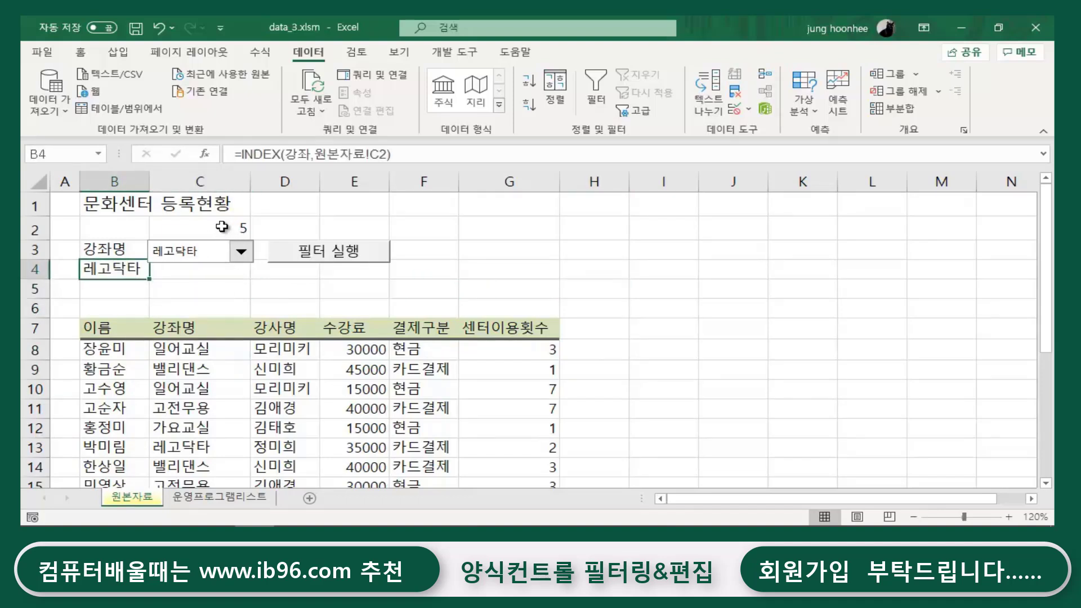
{"action": "left_click", "coordinate": [223, 226]}
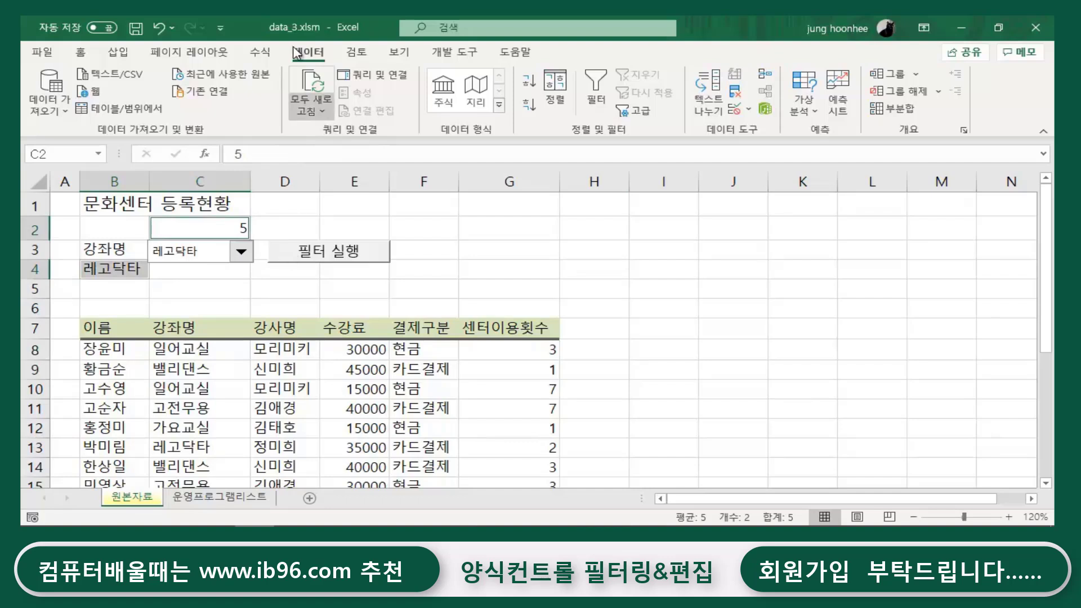
{"action": "left_click", "coordinate": [80, 52]}
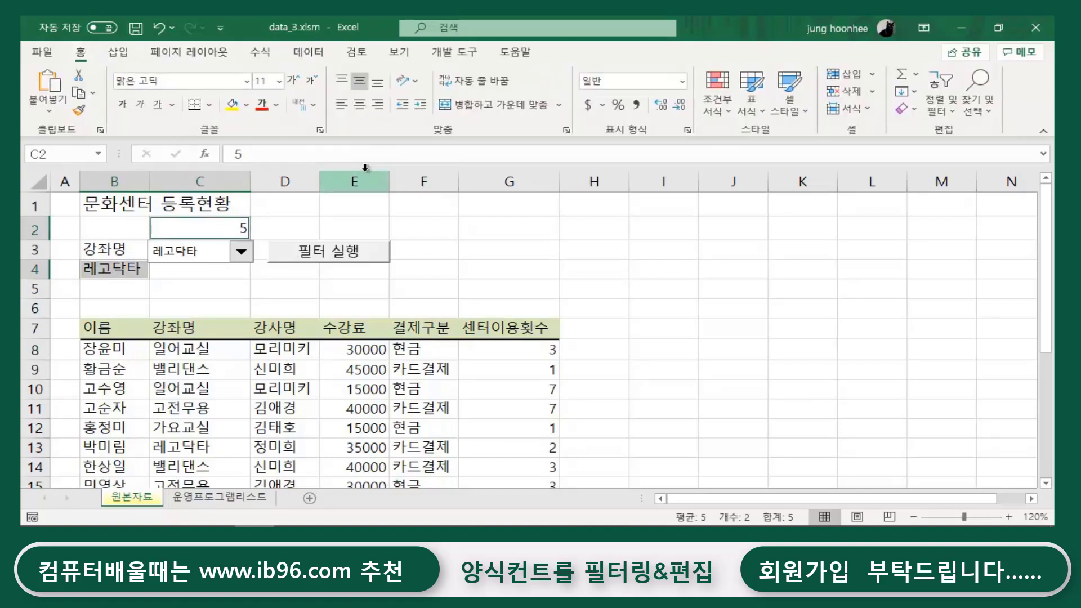
{"action": "left_click", "coordinate": [278, 107]}
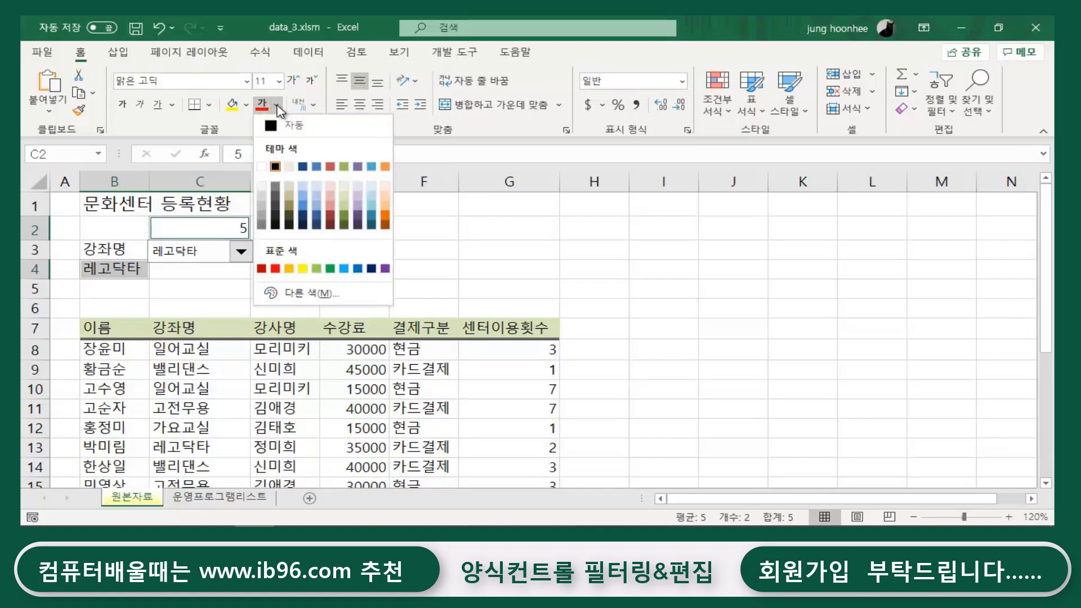
{"action": "left_click", "coordinate": [262, 167]}
{"action": "left_click", "coordinate": [487, 275]}
{"action": "left_click", "coordinate": [758, 292]}
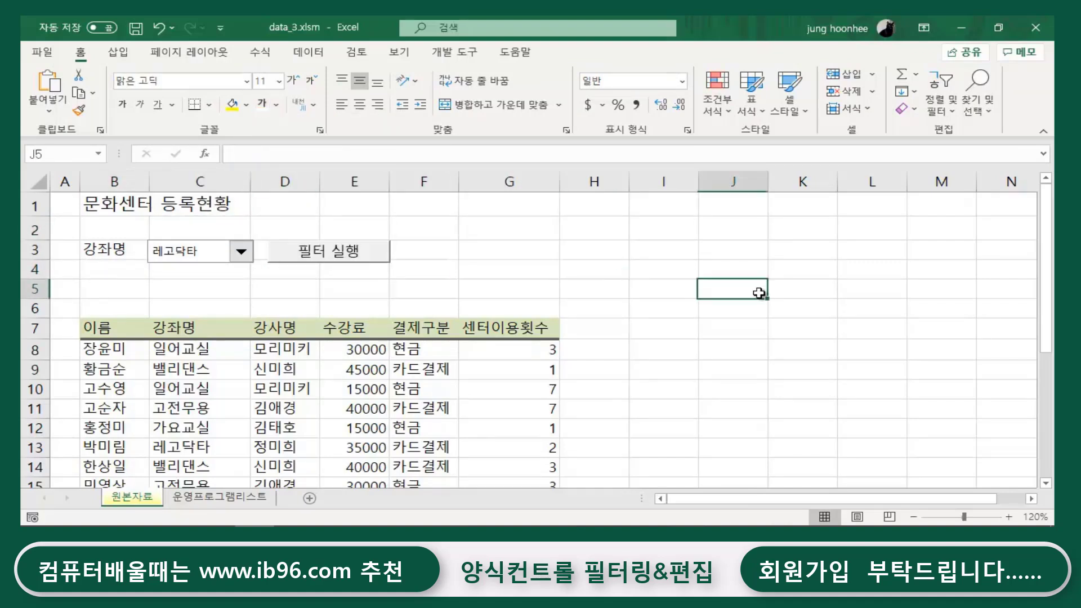
Step: Filter the registration list for the course 일어회화 using the combo box and the 필터 실행 macro
{"action": "left_click", "coordinate": [241, 251]}
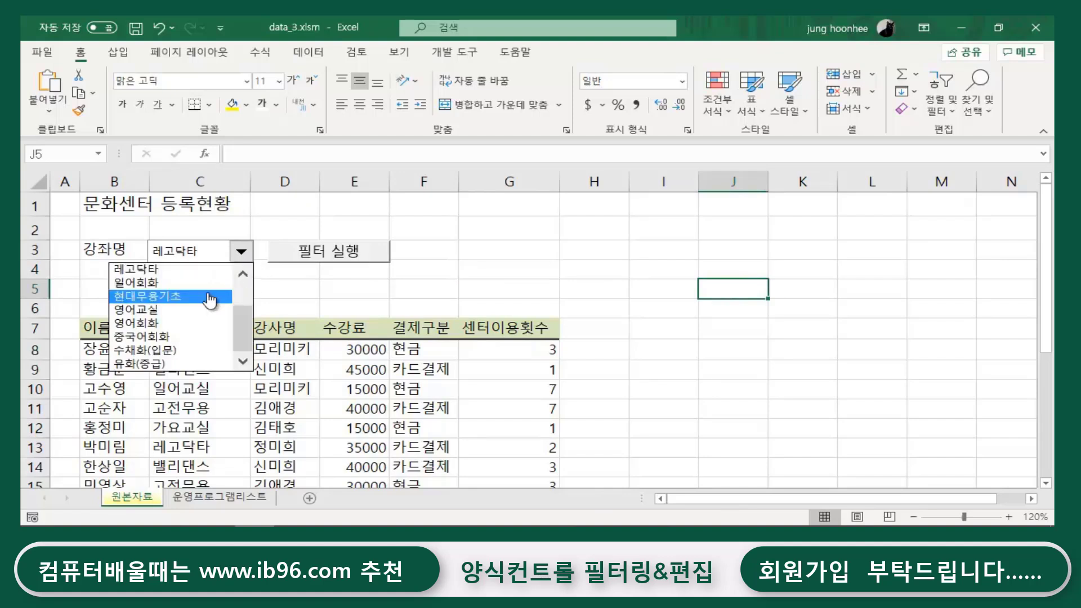
{"action": "left_click", "coordinate": [169, 283]}
{"action": "left_click", "coordinate": [299, 256]}
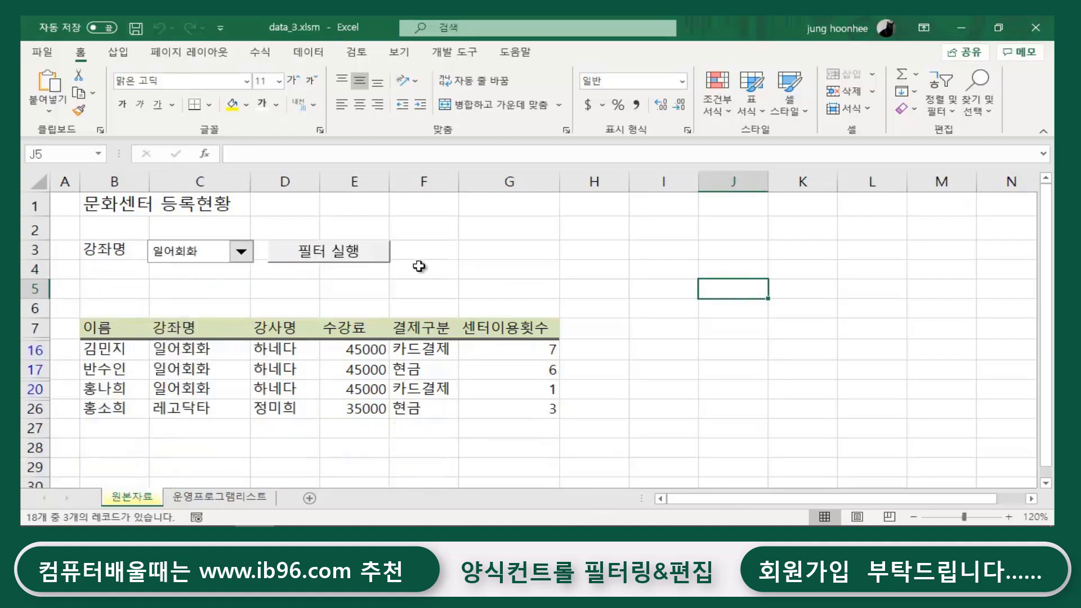
{"action": "left_click", "coordinate": [495, 273]}
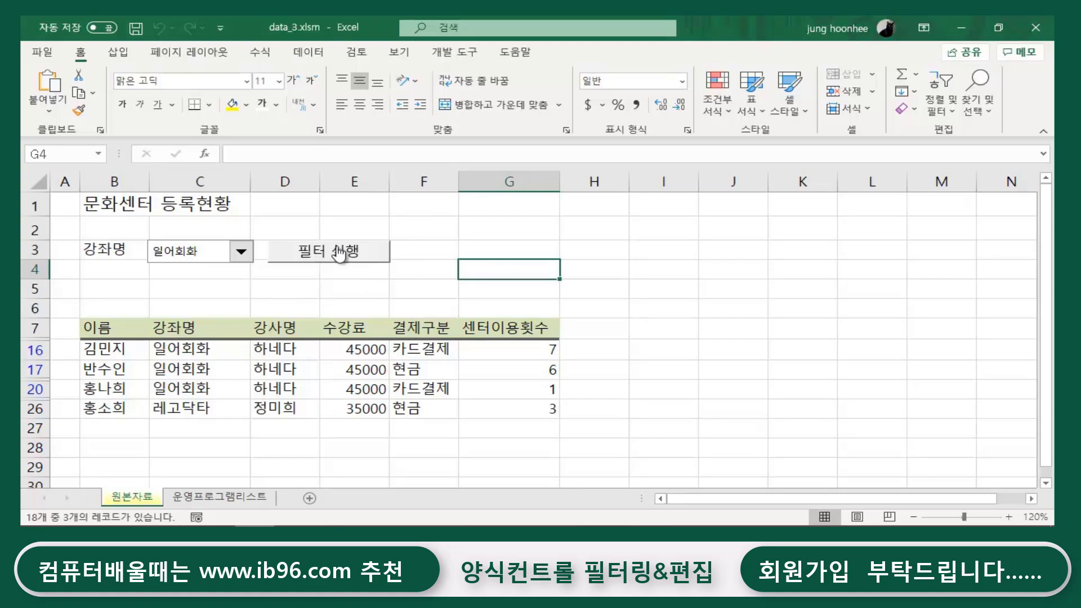
Step: Check the last rows of the filtered registration list and clear the filter
{"action": "left_click", "coordinate": [106, 330]}
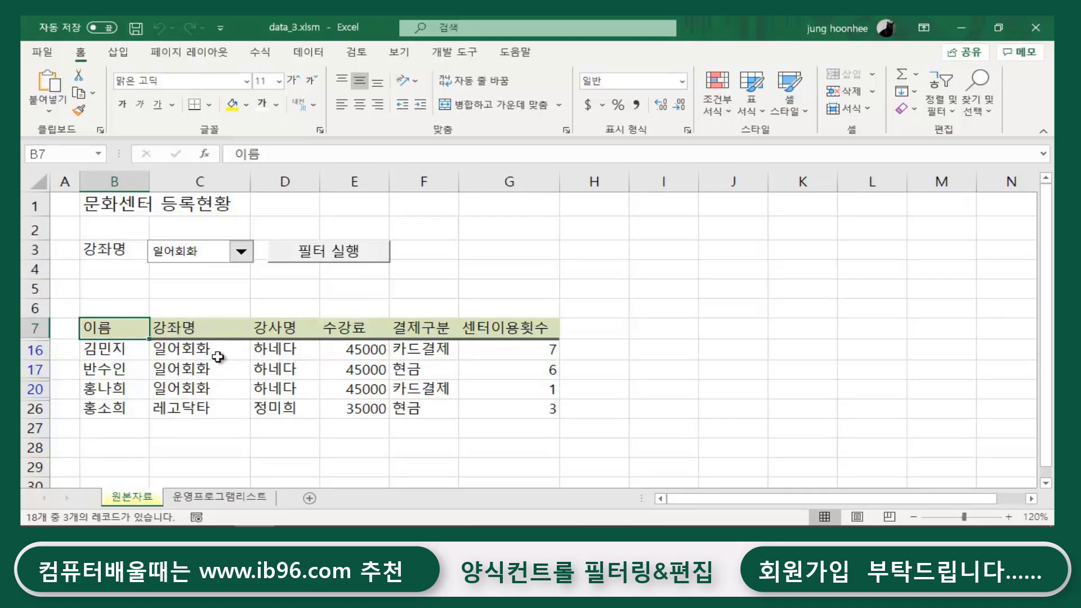
{"action": "scroll", "coordinate": [115, 372], "scroll_direction": "down", "scroll_amount": 3}
{"action": "scroll", "coordinate": [123, 423], "scroll_direction": "down", "scroll_amount": 1}
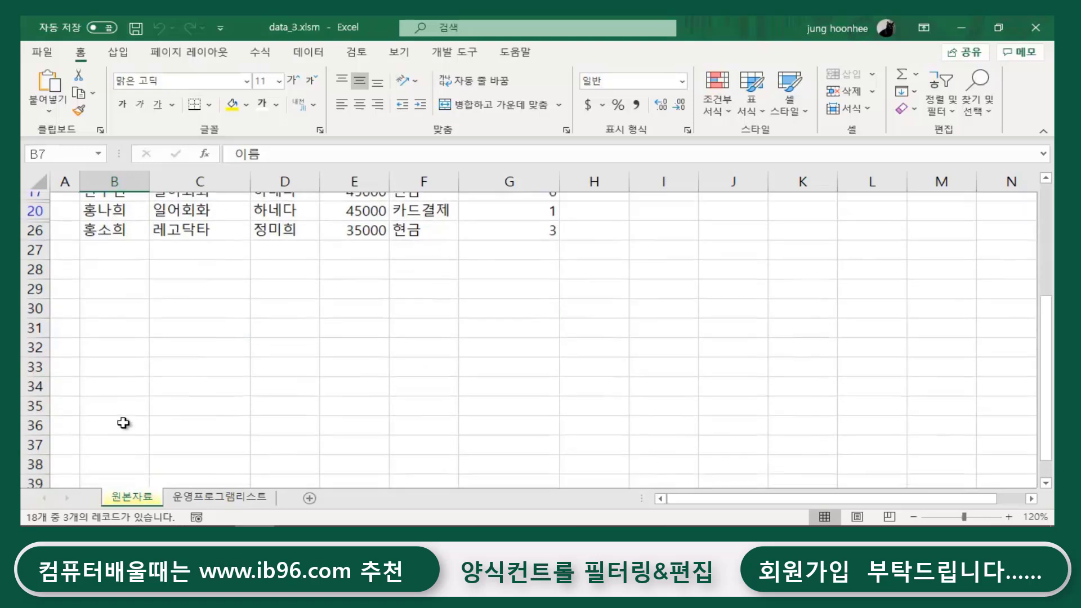
{"action": "scroll", "coordinate": [122, 422], "scroll_direction": "up", "scroll_amount": 4}
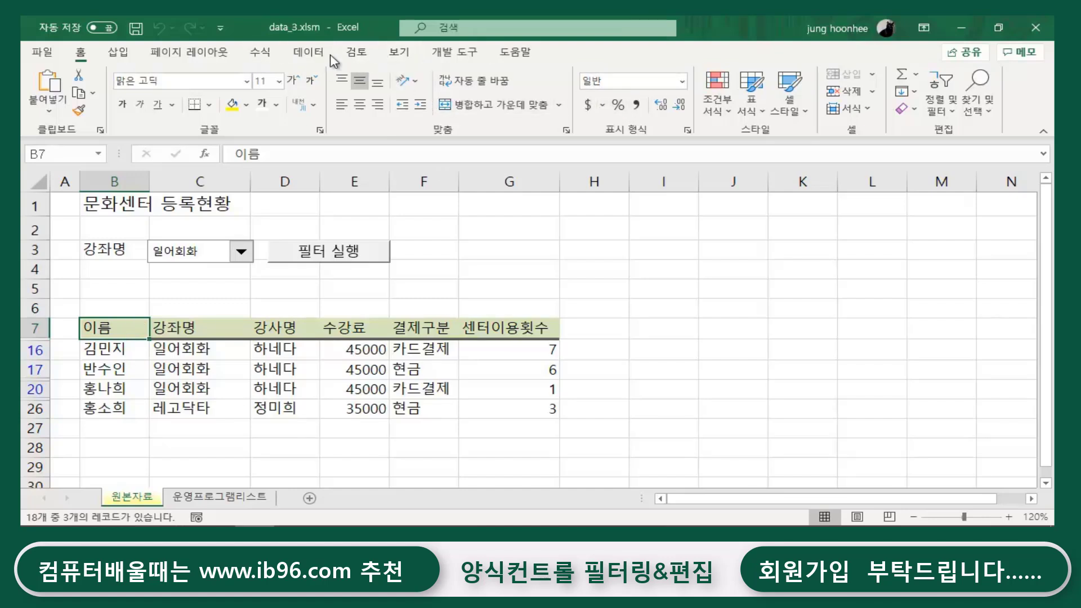
{"action": "left_click", "coordinate": [309, 52]}
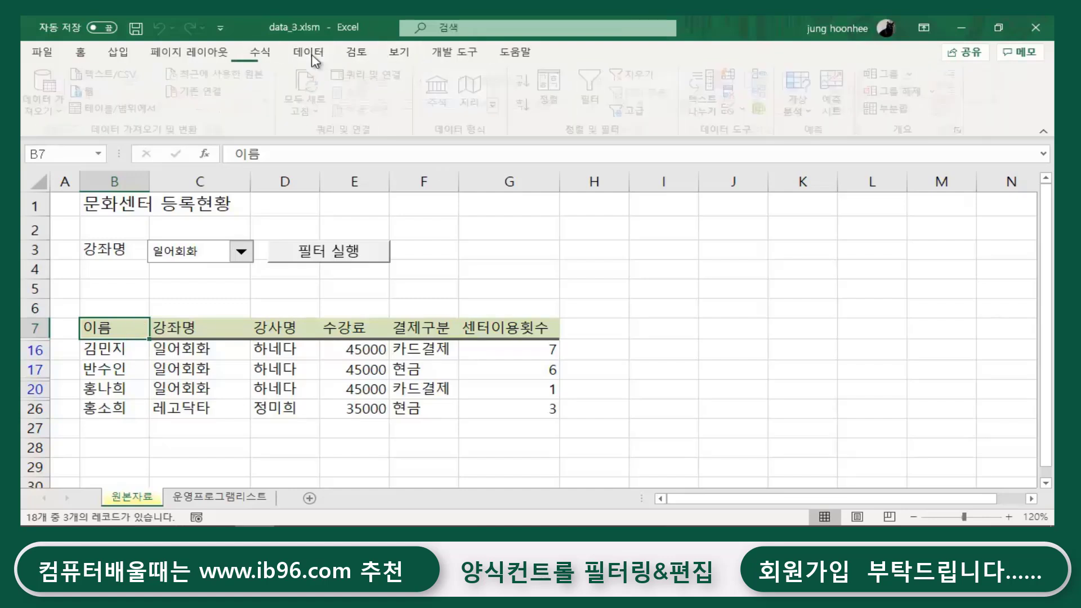
{"action": "left_click", "coordinate": [634, 76]}
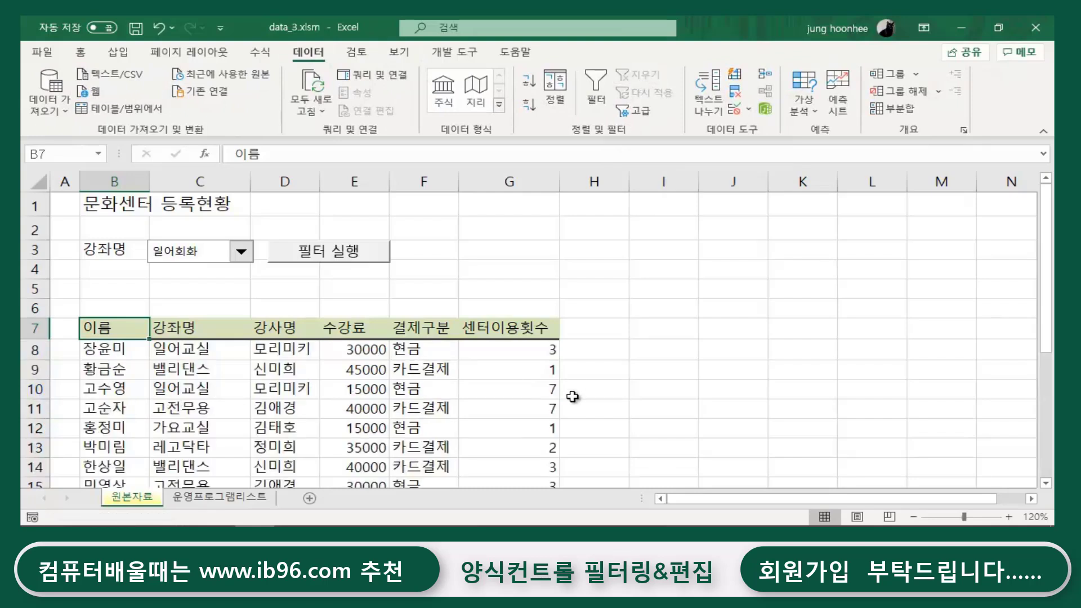
{"action": "left_click", "coordinate": [585, 369]}
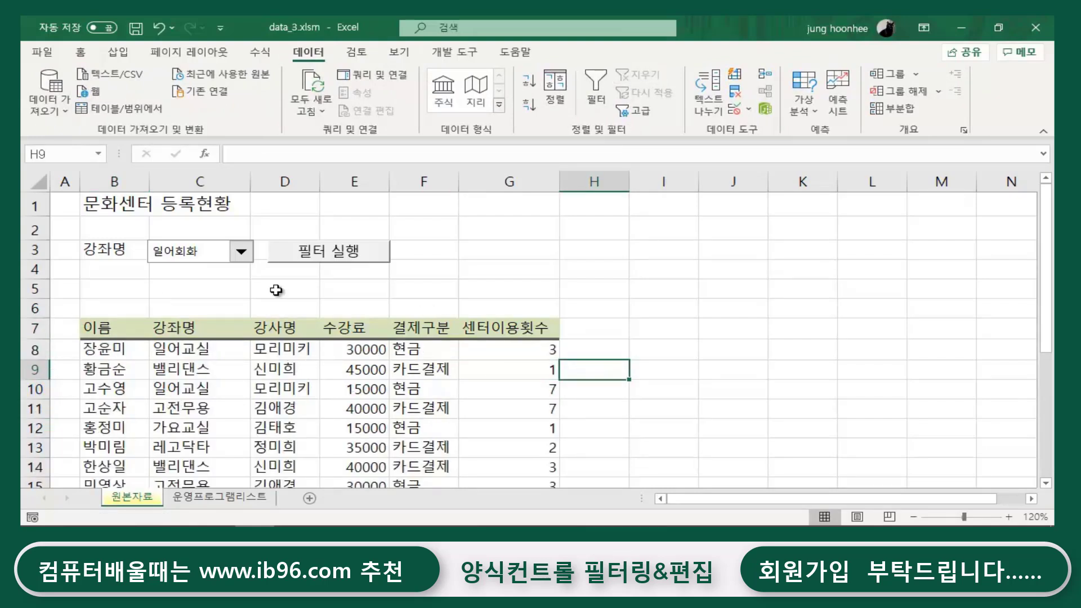
{"action": "left_click", "coordinate": [604, 385]}
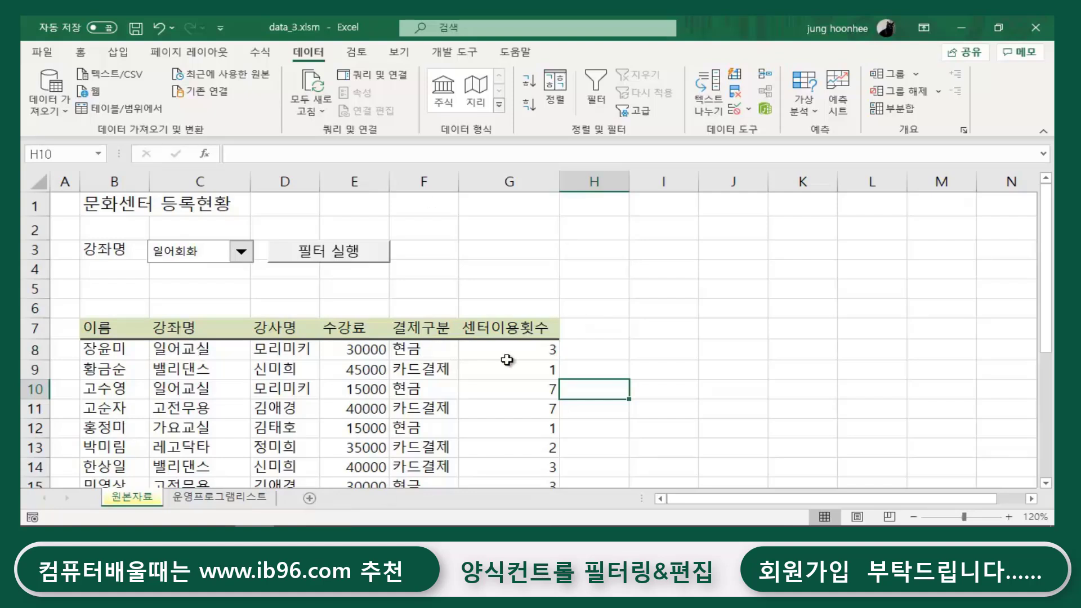
Step: Add a worksheet after 원본자료, name it 필터결과 and select its cell C3
{"action": "left_click", "coordinate": [311, 499]}
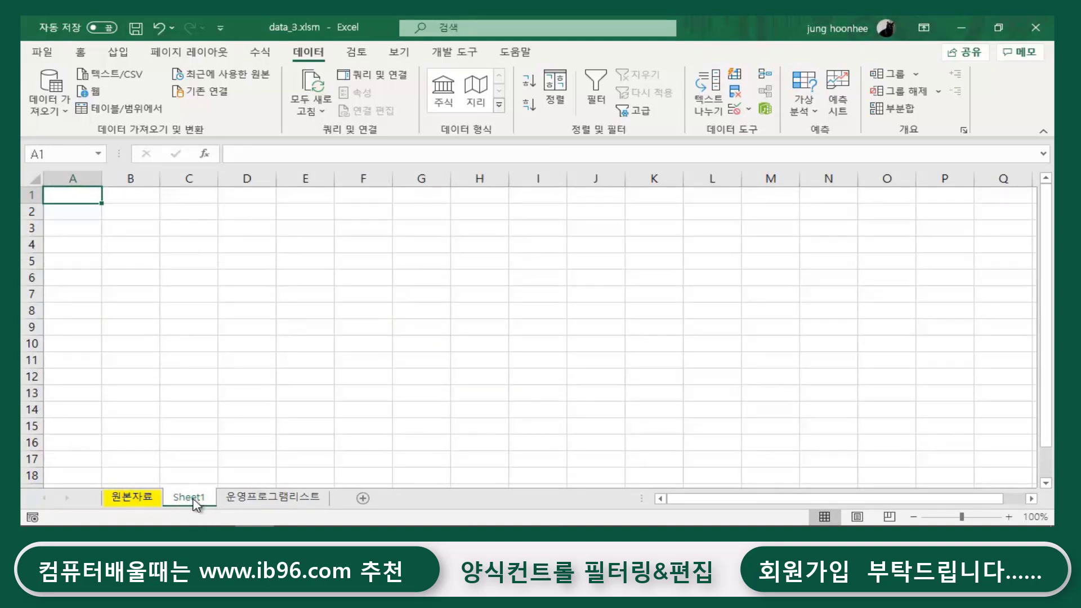
{"action": "double_click", "coordinate": [191, 498]}
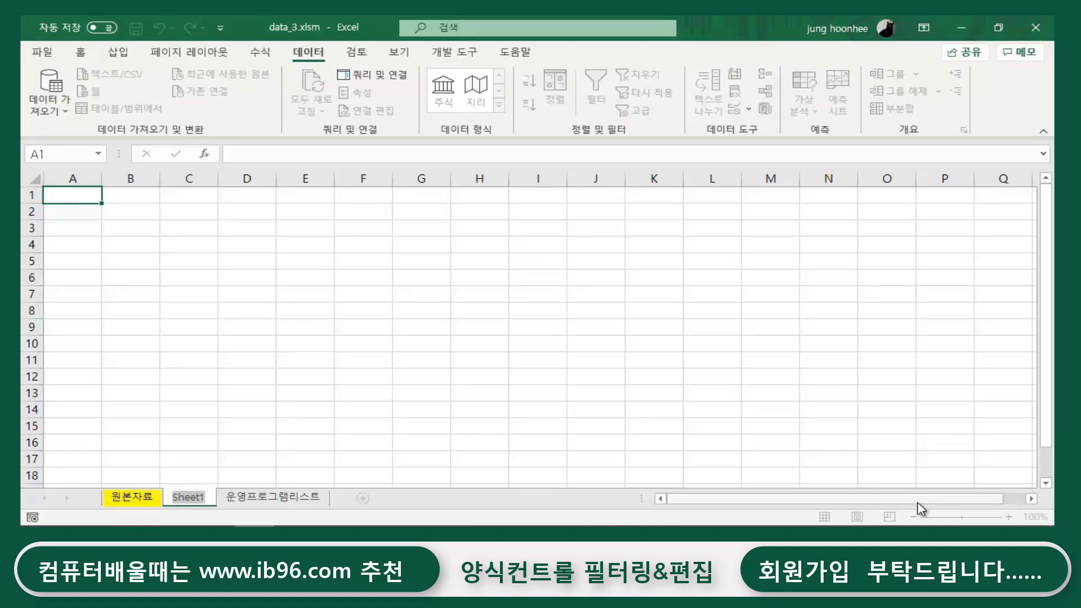
{"action": "type", "text": "필터"}
{"action": "type", "text": "결고"}
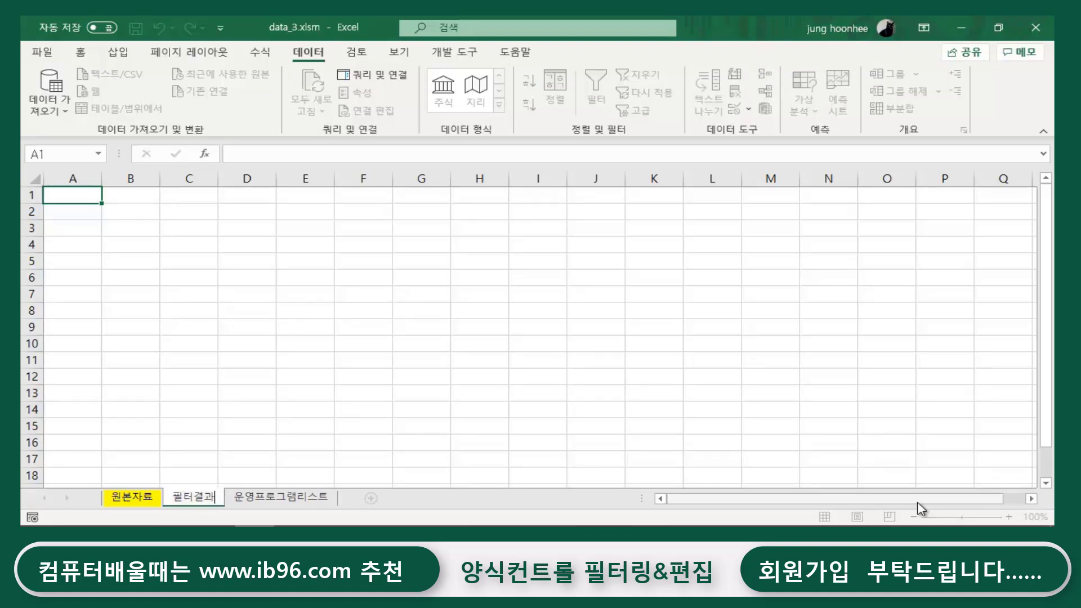
{"action": "key", "text": "Return"}
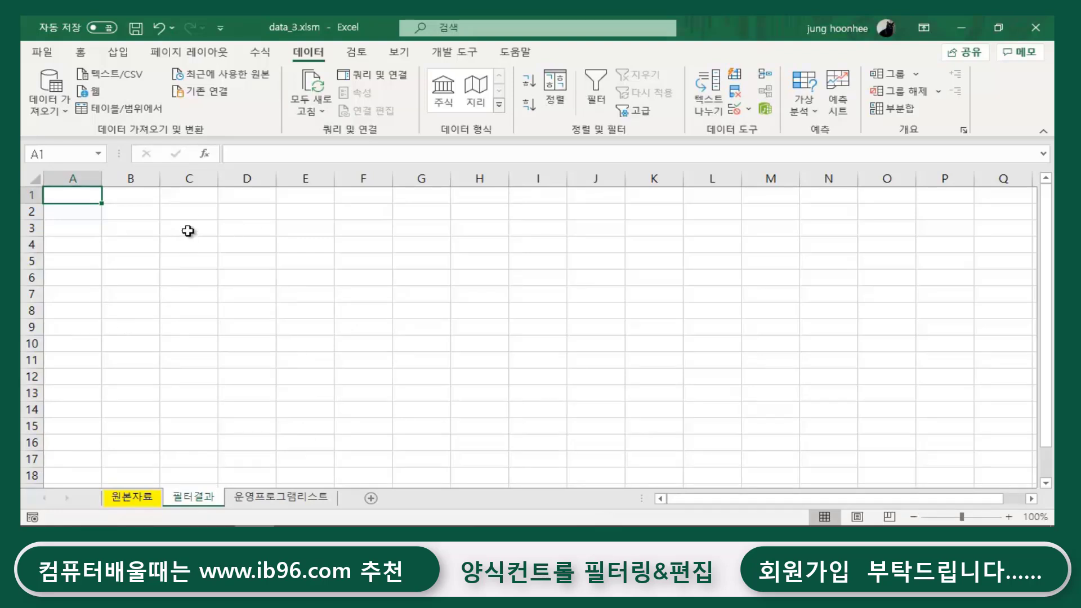
{"action": "left_click", "coordinate": [179, 228]}
{"action": "left_click", "coordinate": [445, 312]}
{"action": "left_click", "coordinate": [201, 228]}
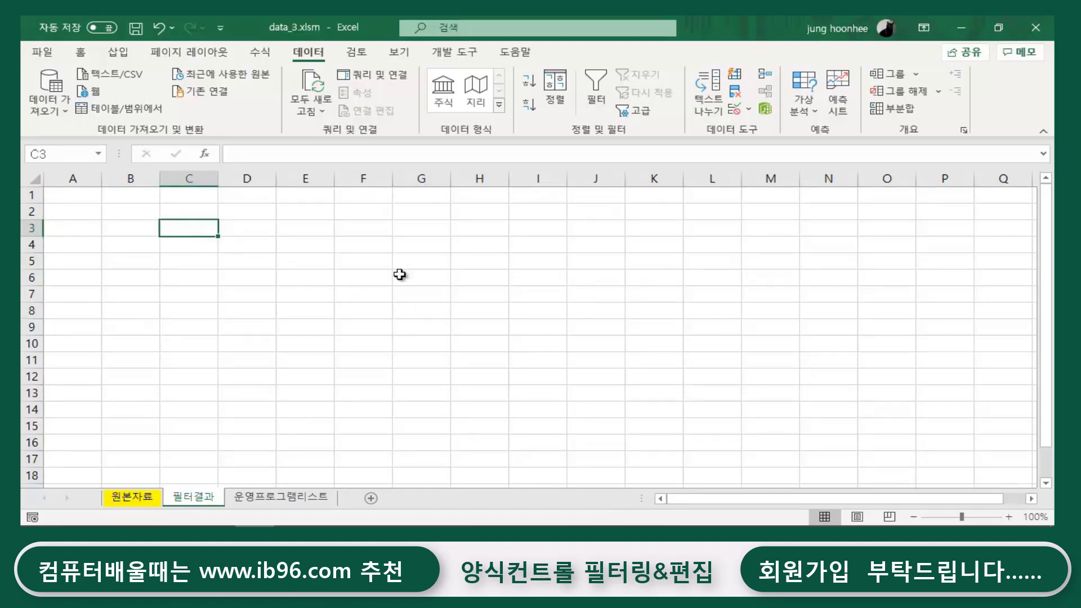
Step: Review the column headers of the registration list on the 원본자료 sheet, from 이름 through 센터이용횟수
{"action": "left_click", "coordinate": [149, 499]}
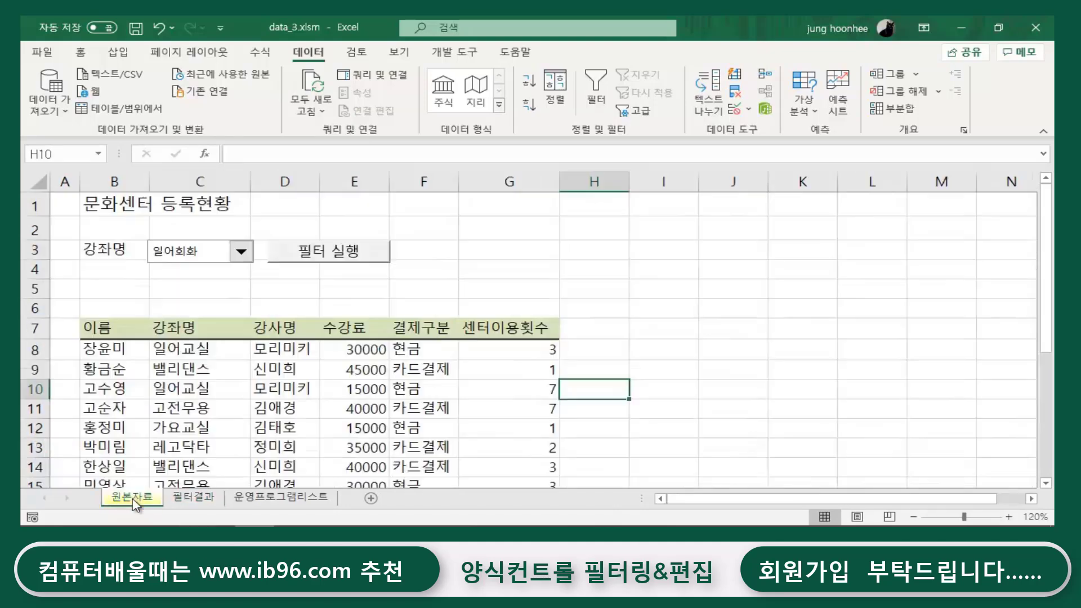
{"action": "left_click", "coordinate": [107, 331]}
{"action": "left_click", "coordinate": [203, 331]}
{"action": "left_click", "coordinate": [282, 331]}
{"action": "left_click", "coordinate": [367, 327]}
{"action": "left_click", "coordinate": [423, 327]}
{"action": "left_click", "coordinate": [467, 328]}
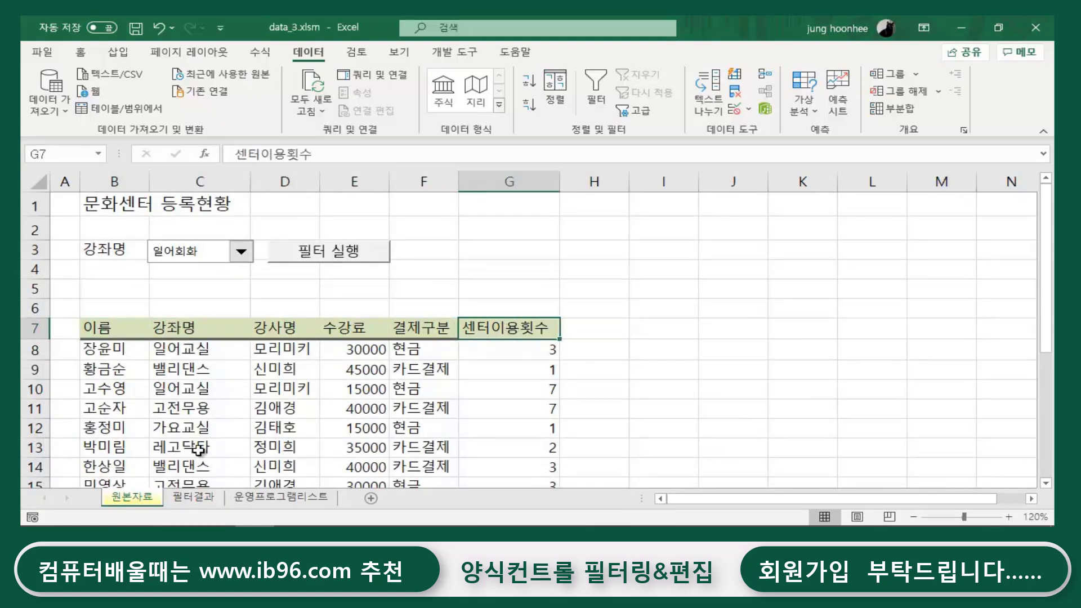
{"action": "left_click", "coordinate": [193, 504]}
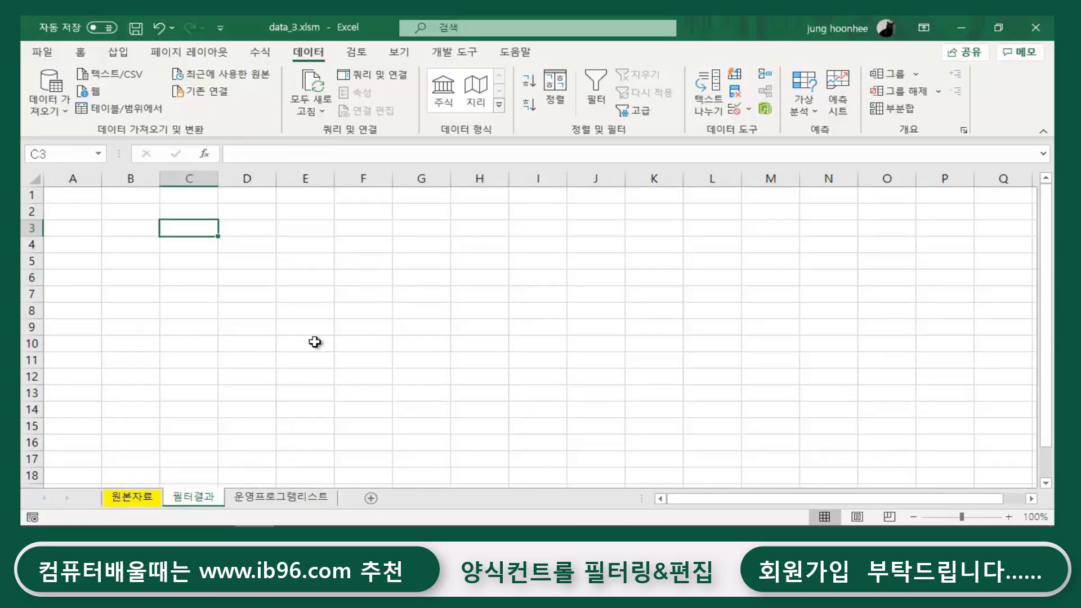
Step: Examine the 이름, 강좌명 and 센터이용횟수 headers in row 7 of 원본자료 as fields to extract
{"action": "left_click", "coordinate": [130, 499]}
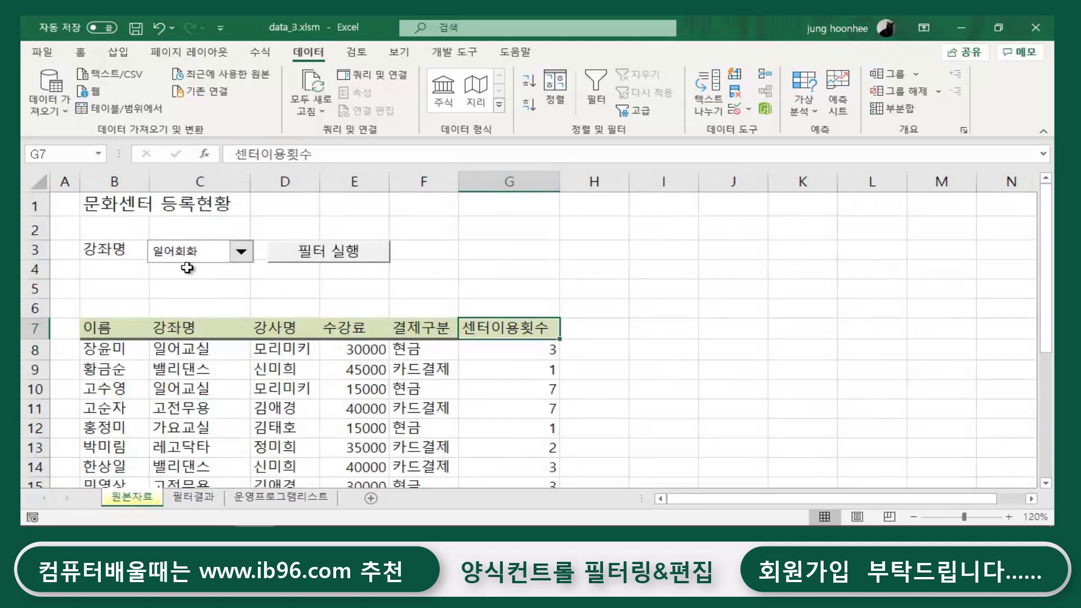
{"action": "left_click", "coordinate": [119, 330]}
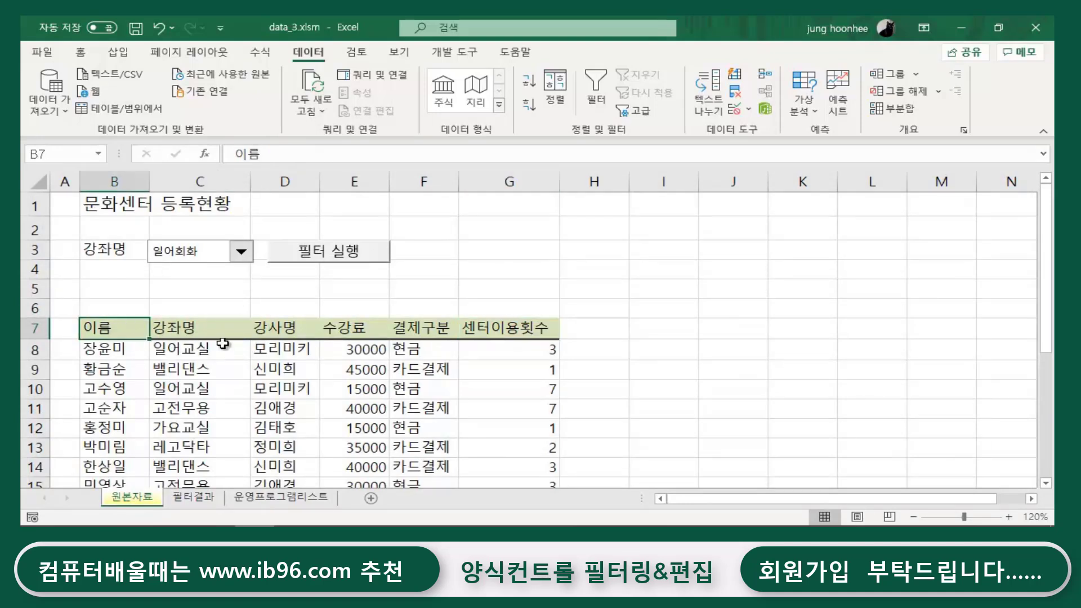
{"action": "left_click", "coordinate": [188, 327]}
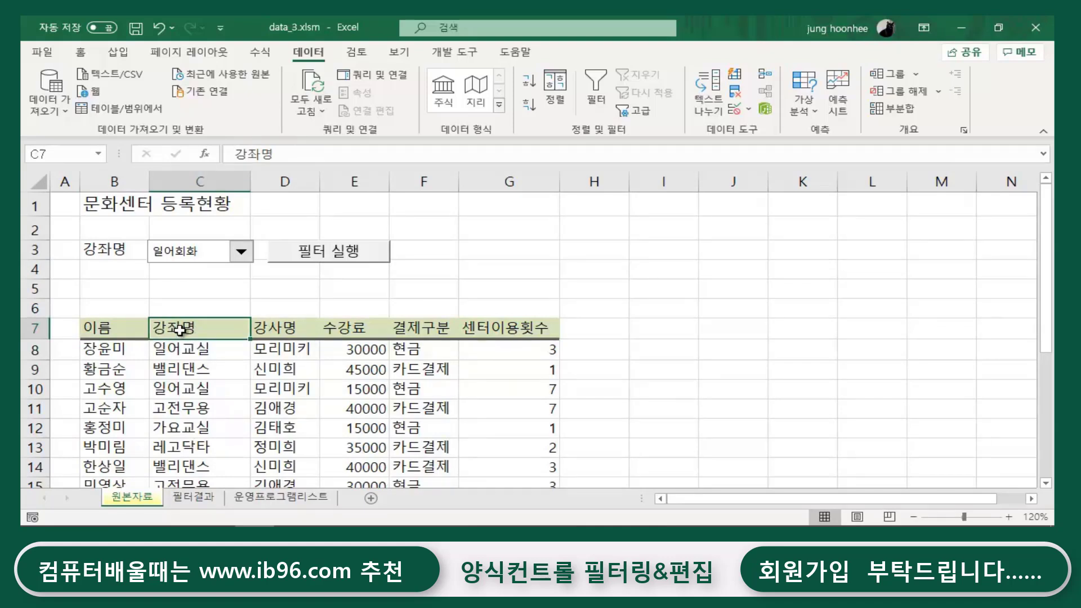
{"action": "left_click", "coordinate": [527, 329]}
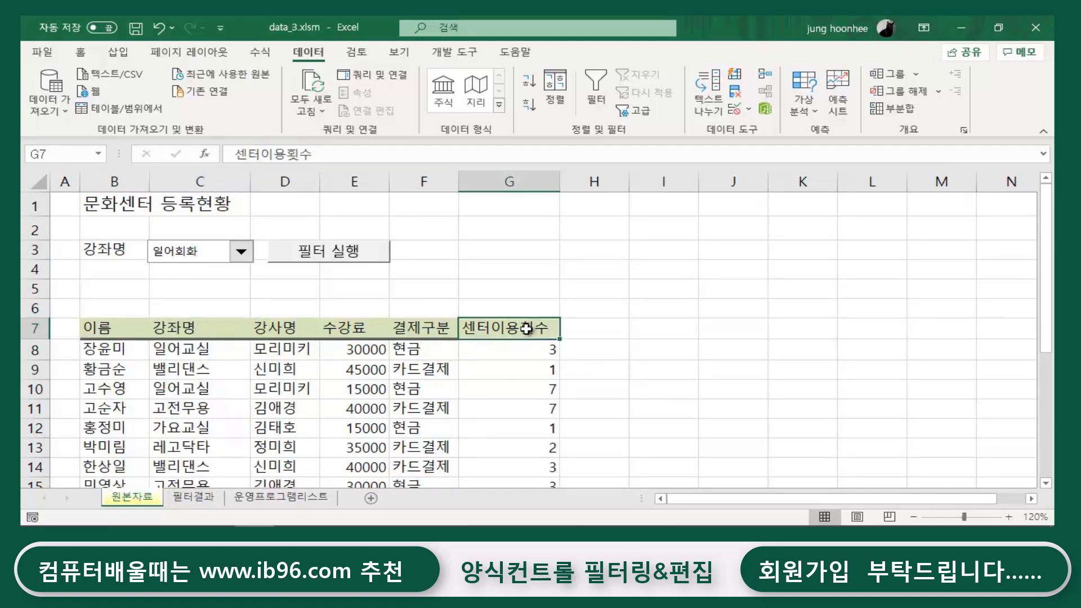
{"action": "left_click", "coordinate": [91, 329]}
{"action": "left_click", "coordinate": [170, 329]}
{"action": "left_click", "coordinate": [496, 327]}
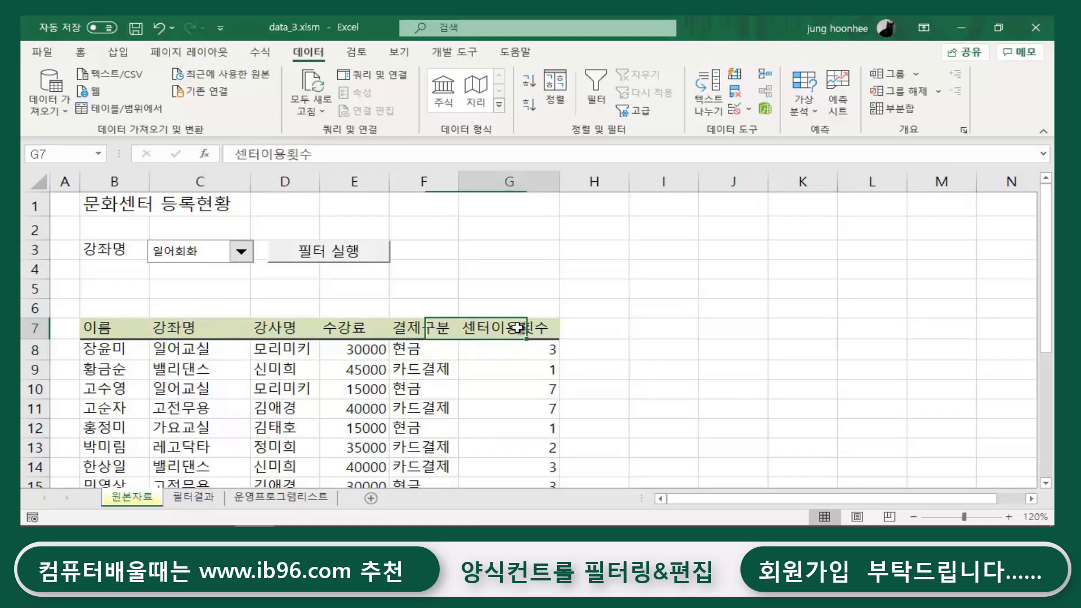
Step: Enter the header 강좌명 in cell C3 of the 필터결과 sheet, with the sheet zoomed to 120%
{"action": "left_click", "coordinate": [195, 498]}
{"action": "left_click", "coordinate": [468, 279]}
{"action": "left_click", "coordinate": [197, 228]}
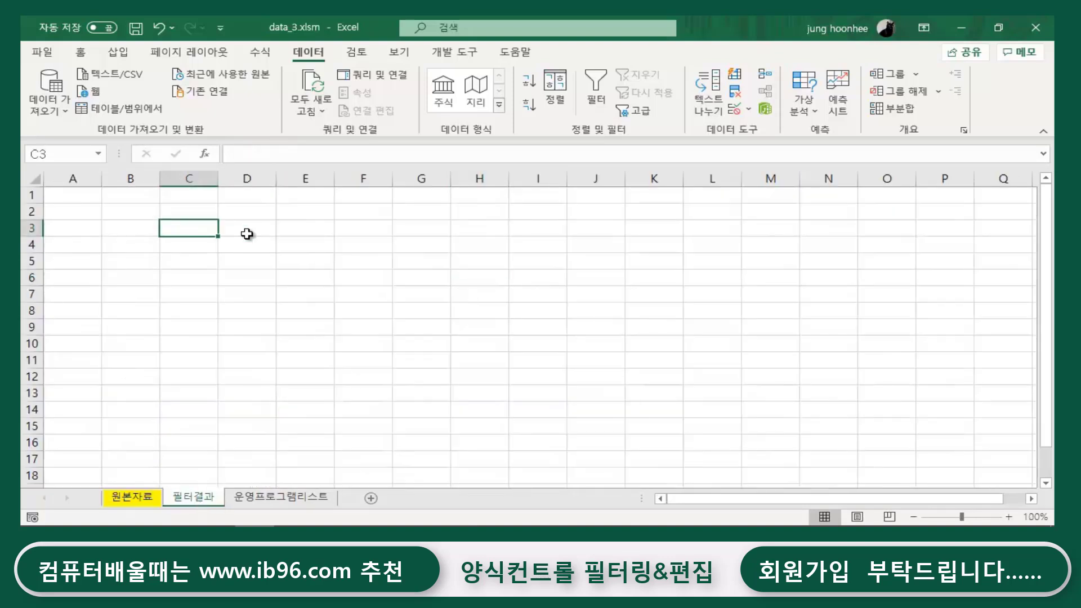
{"action": "left_click", "coordinate": [1009, 518]}
{"action": "left_click", "coordinate": [1009, 518]}
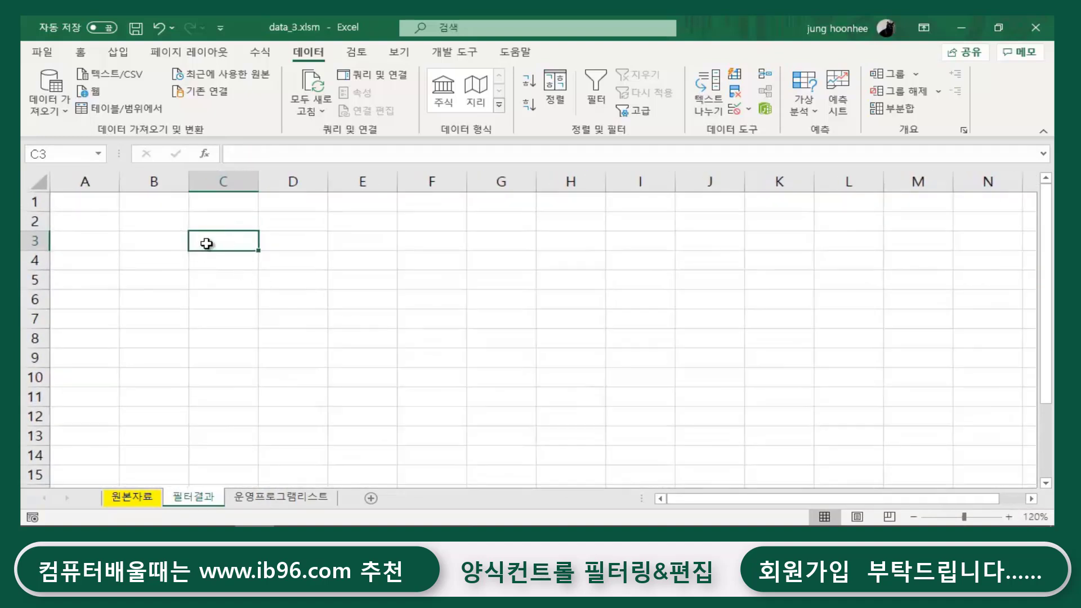
{"action": "type", "text": "가"}
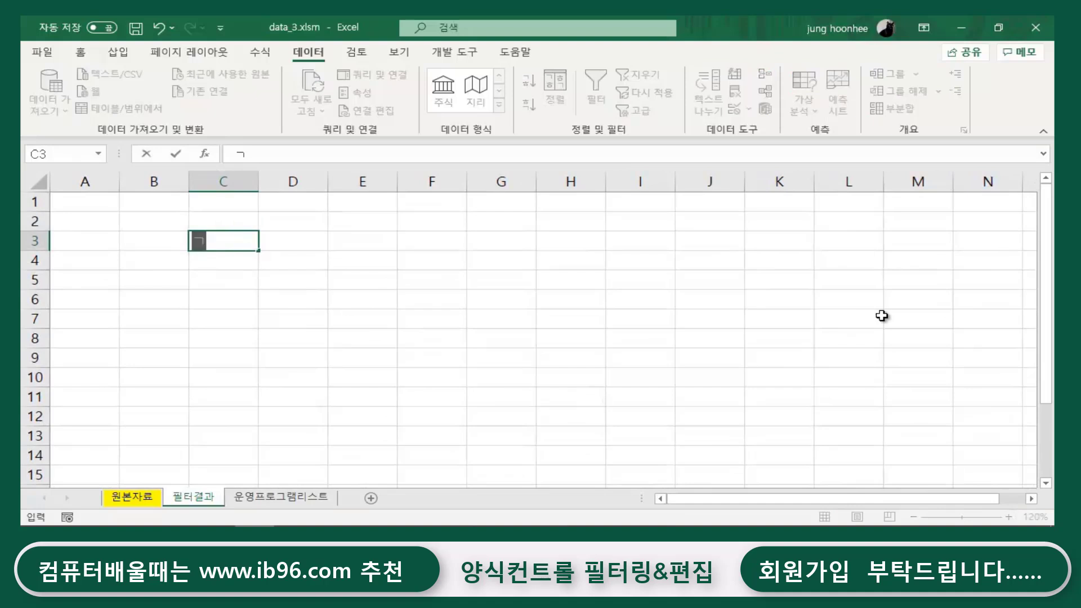
{"action": "type", "text": "좜"}
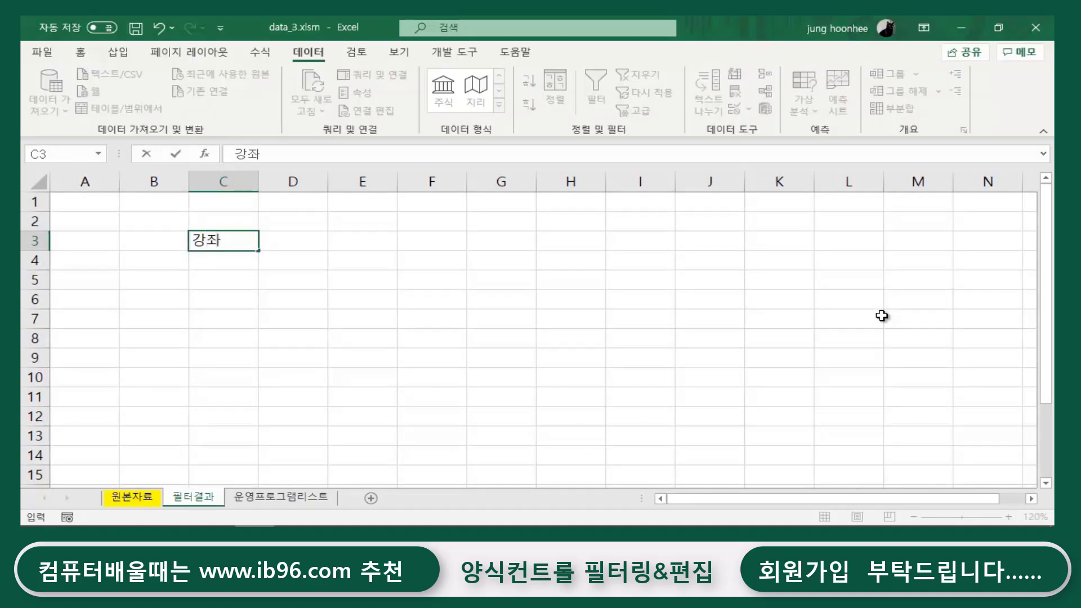
{"action": "type", "text": "명"}
{"action": "key", "text": "Tab"}
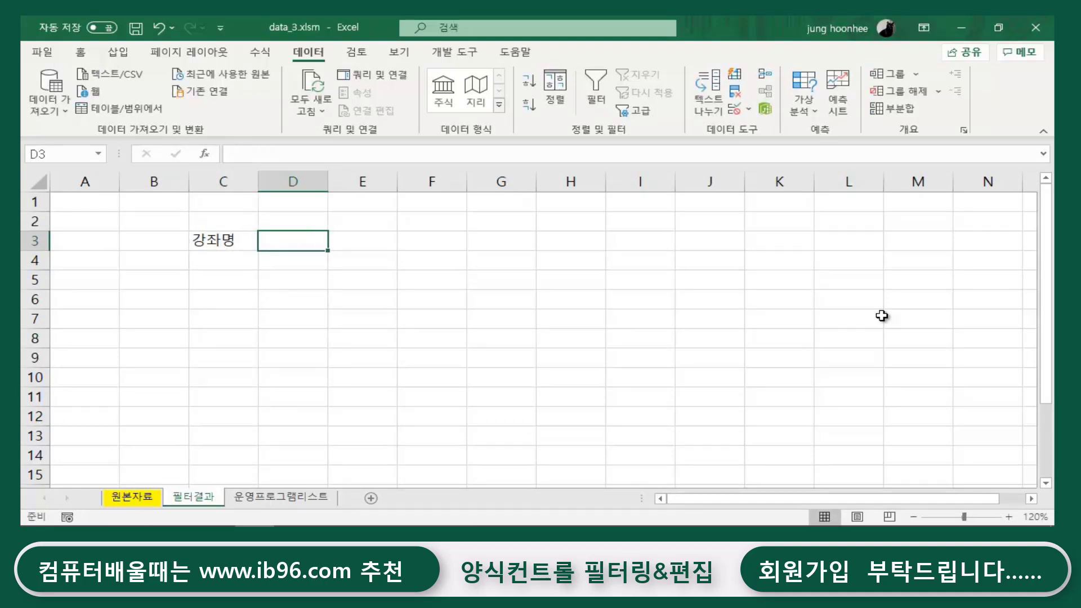
Step: Add the headers 이름 in B3 and 센터이용횟수 in D3 of the 필터결과 sheet
{"action": "key", "text": "Left"}
{"action": "key", "text": "Left"}
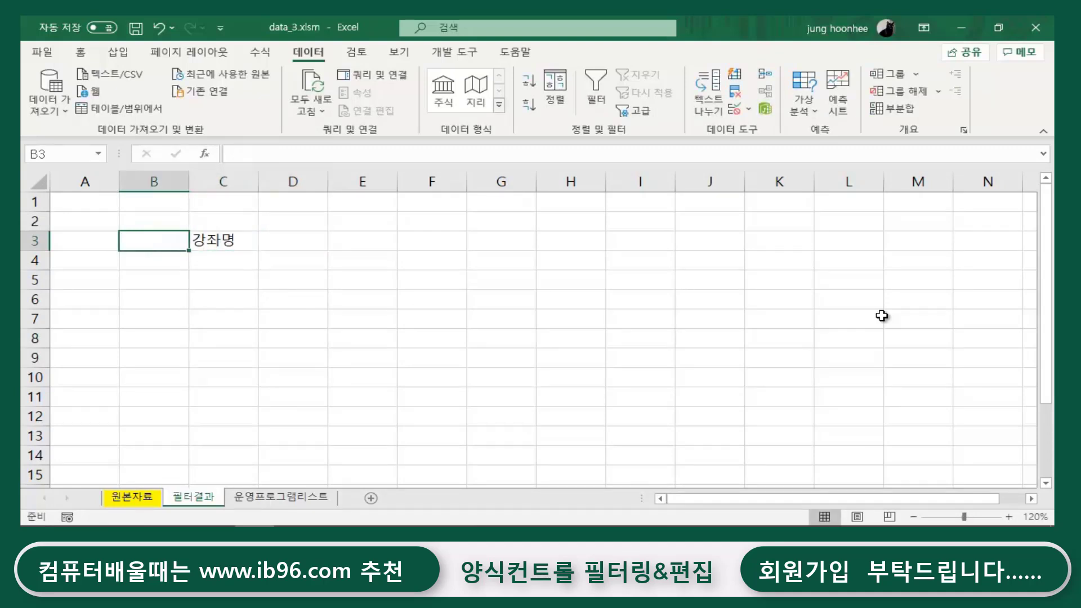
{"action": "left_click", "coordinate": [133, 498]}
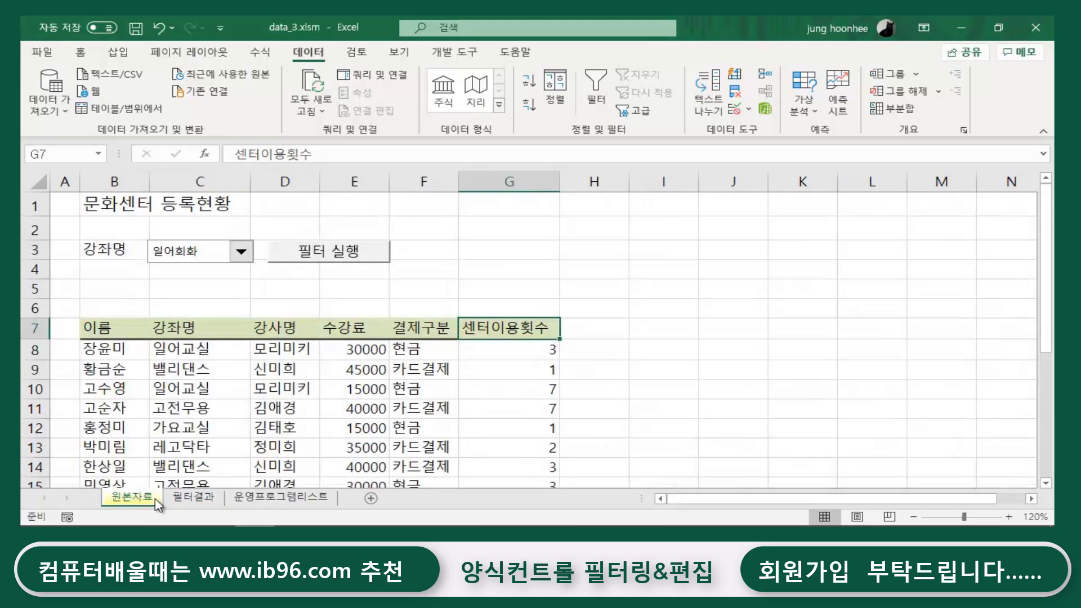
{"action": "left_click", "coordinate": [193, 497]}
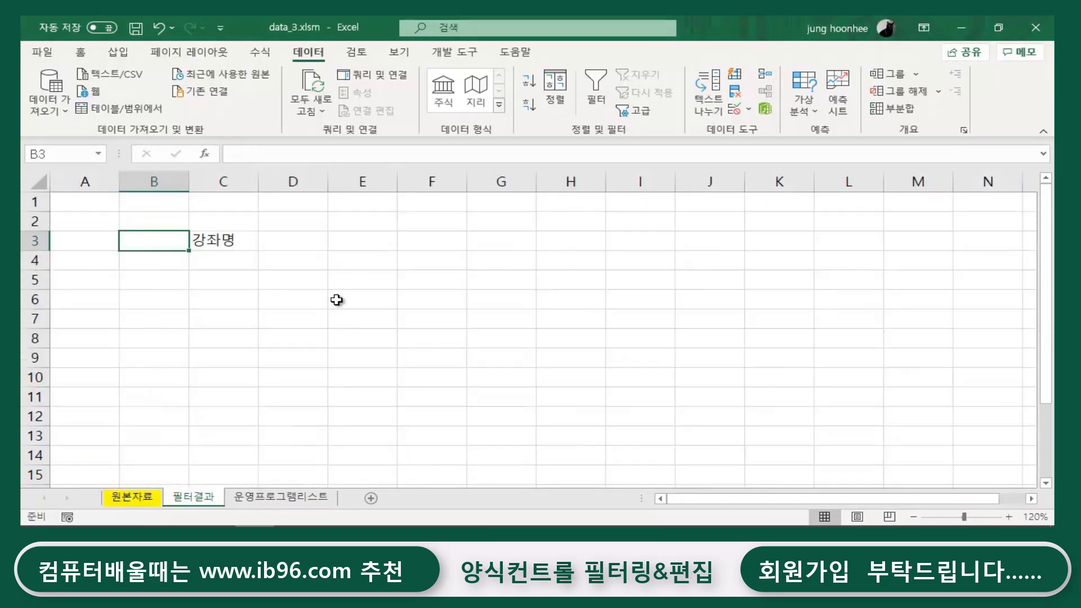
{"action": "type", "text": "ㅇ름"}
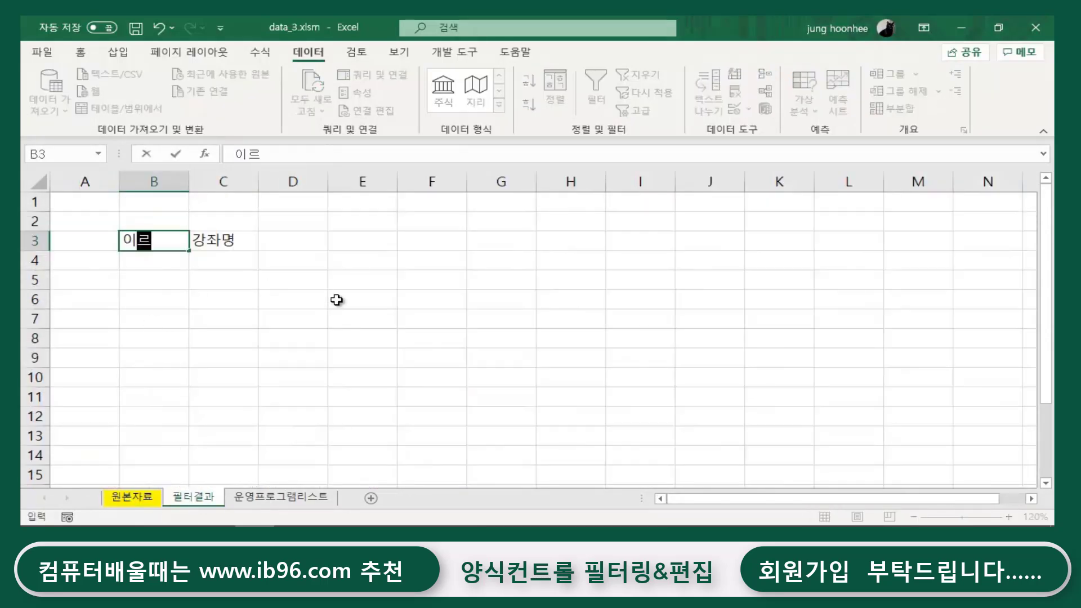
{"action": "key", "text": "Tab"}
{"action": "key", "text": "Tab"}
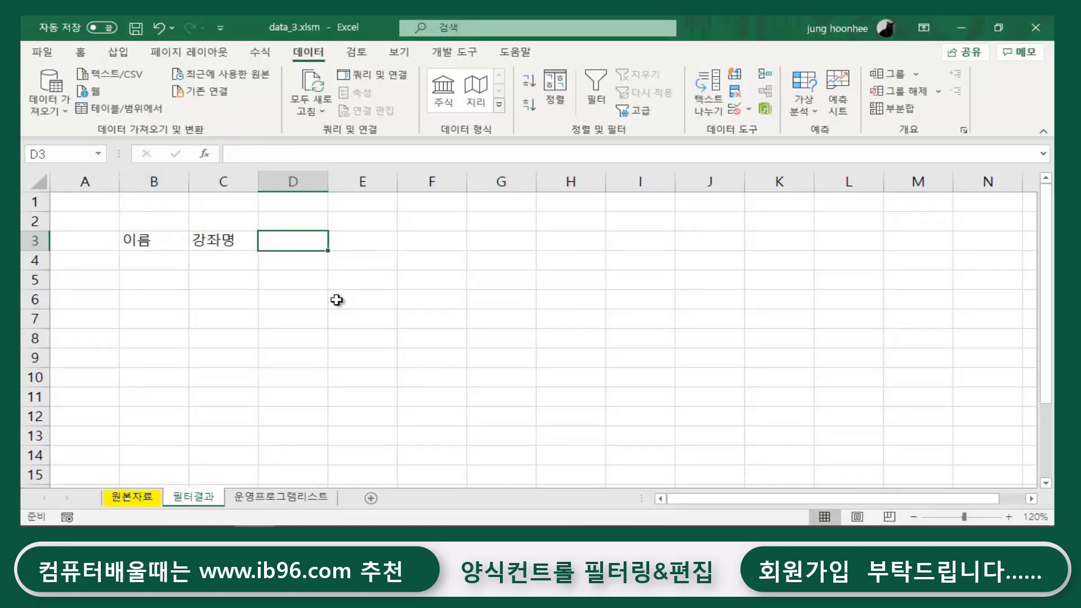
{"action": "type", "text": "센터이용횟"}
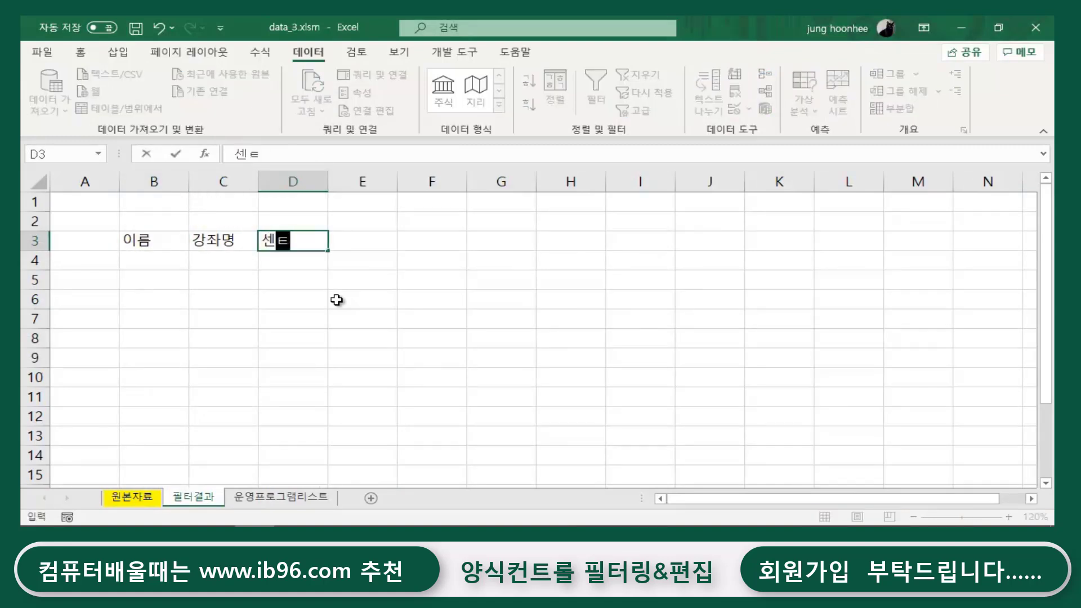
{"action": "type", "text": "수"}
{"action": "key", "text": "Return"}
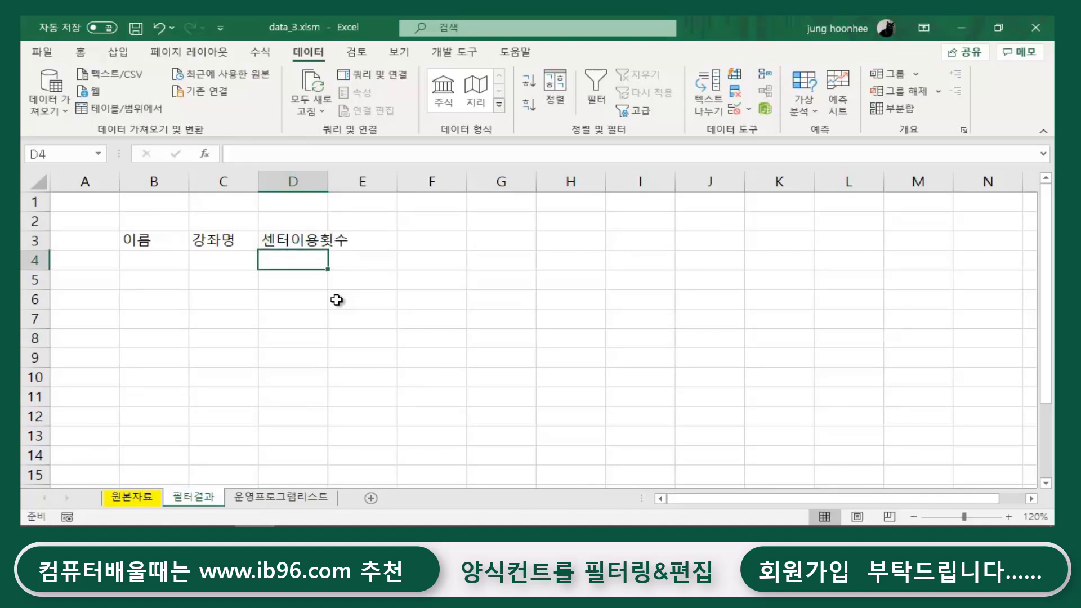
Step: Compare the 센터이용횟수 header in D3 of 필터결과 with the matching source header on 원본자료
{"action": "left_click", "coordinate": [305, 240]}
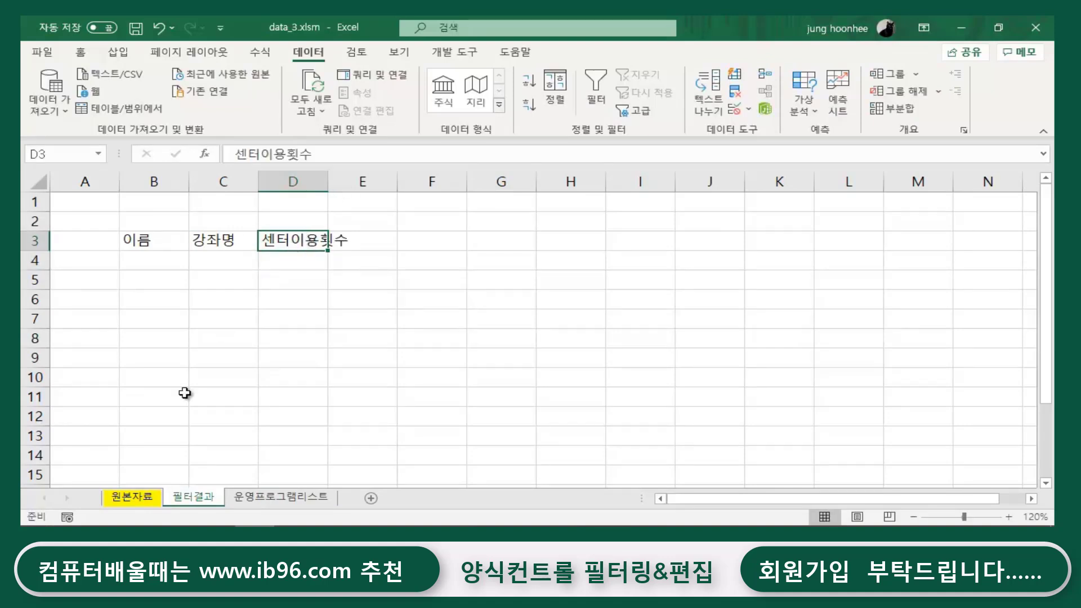
{"action": "left_click", "coordinate": [137, 499]}
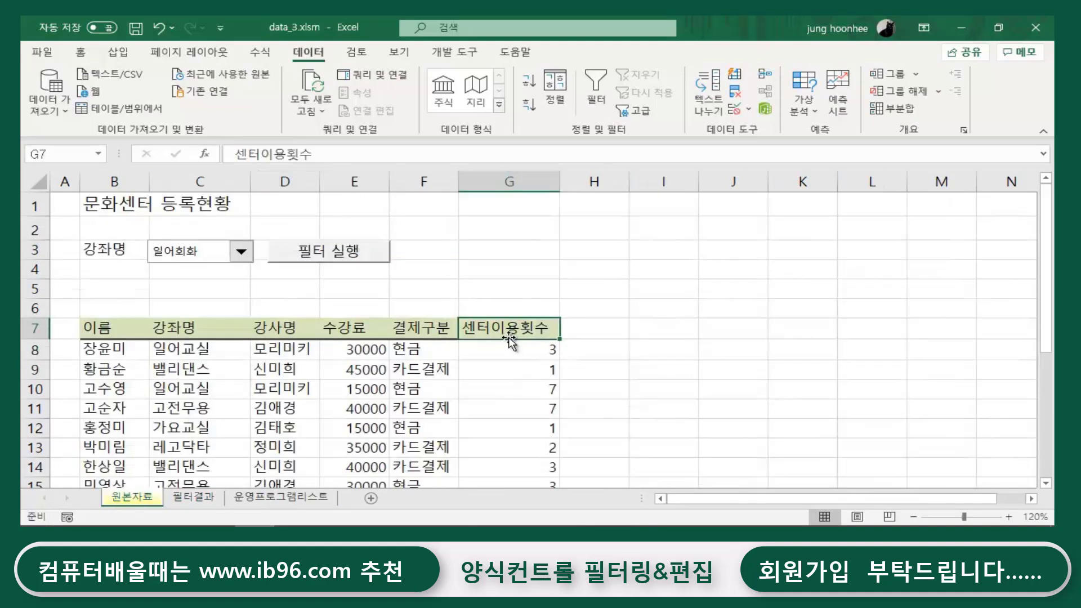
{"action": "left_click", "coordinate": [668, 370]}
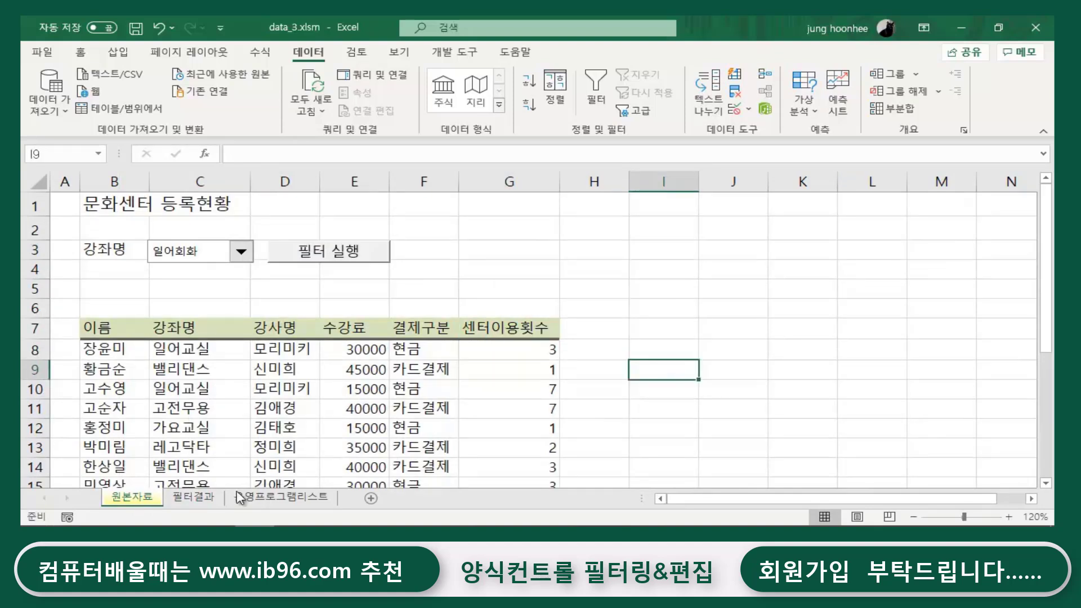
{"action": "left_click", "coordinate": [208, 501]}
{"action": "left_click", "coordinate": [400, 373]}
{"action": "left_click", "coordinate": [265, 318]}
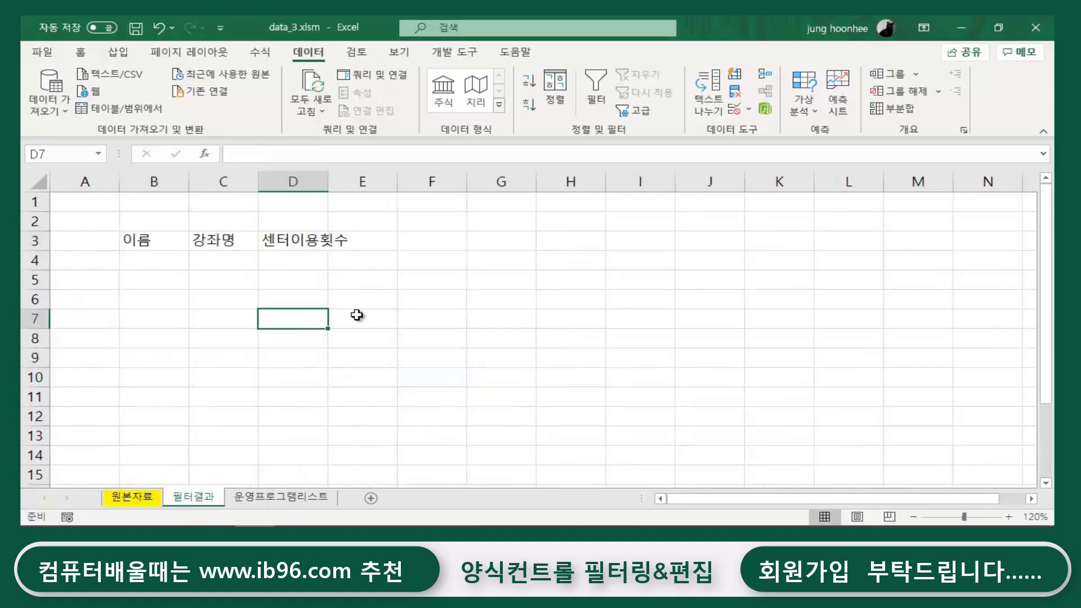
{"action": "left_click", "coordinate": [363, 316]}
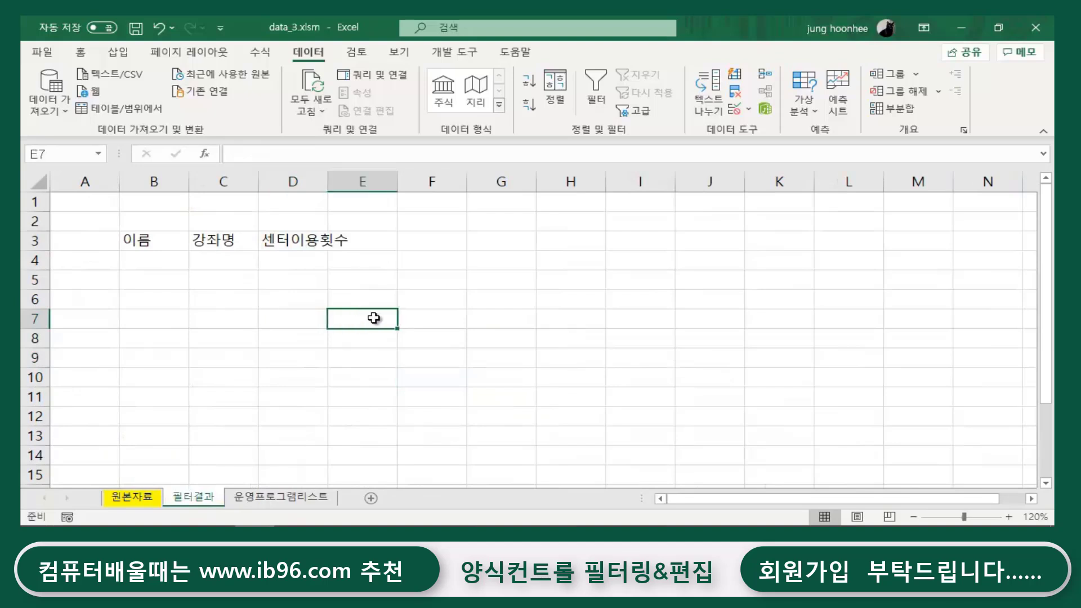
Step: Check the header range B3:D3 on 필터결과 against the source list, finishing on the 원본자료 sheet
{"action": "left_click", "coordinate": [143, 243]}
{"action": "left_click", "coordinate": [271, 414]}
{"action": "left_click", "coordinate": [144, 495]}
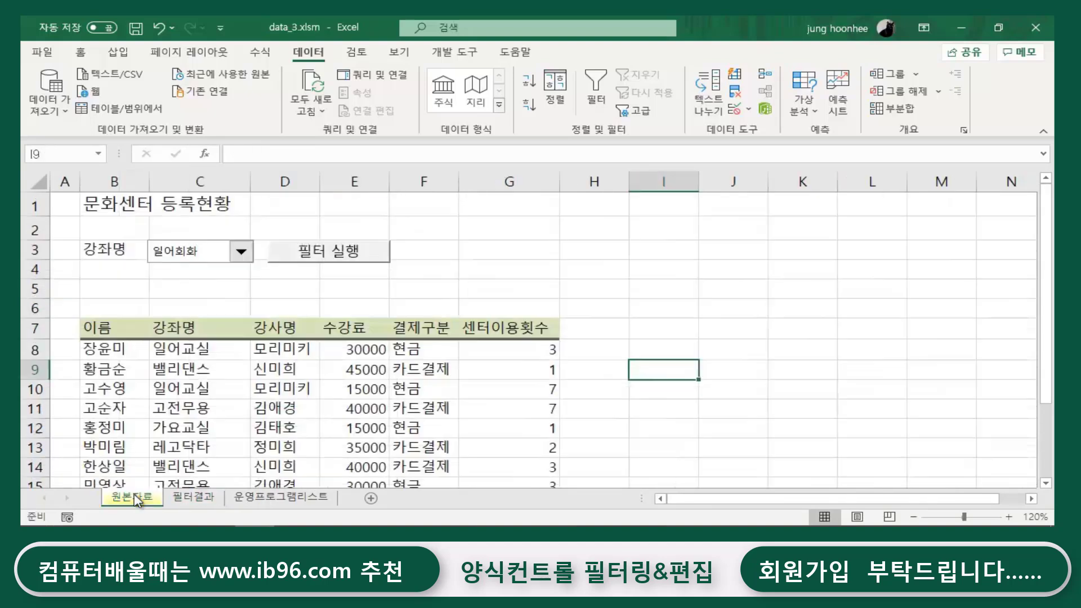
{"action": "left_click", "coordinate": [192, 496]}
{"action": "left_click_drag", "start_coordinate": [138, 239], "coordinate": [302, 238]}
{"action": "left_click", "coordinate": [299, 342]}
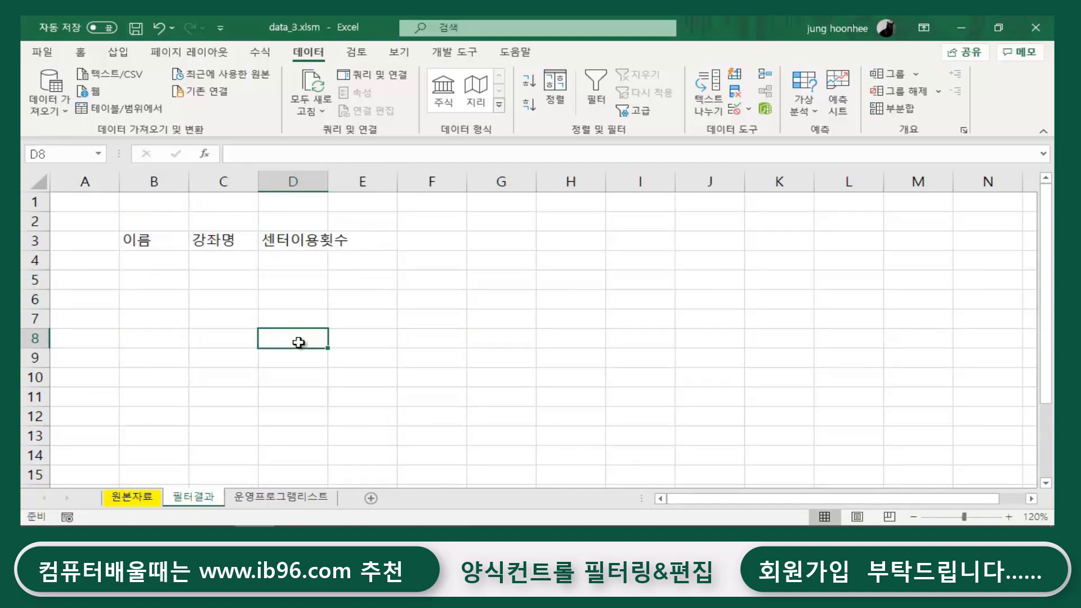
{"action": "left_click", "coordinate": [434, 376]}
{"action": "left_click", "coordinate": [125, 498]}
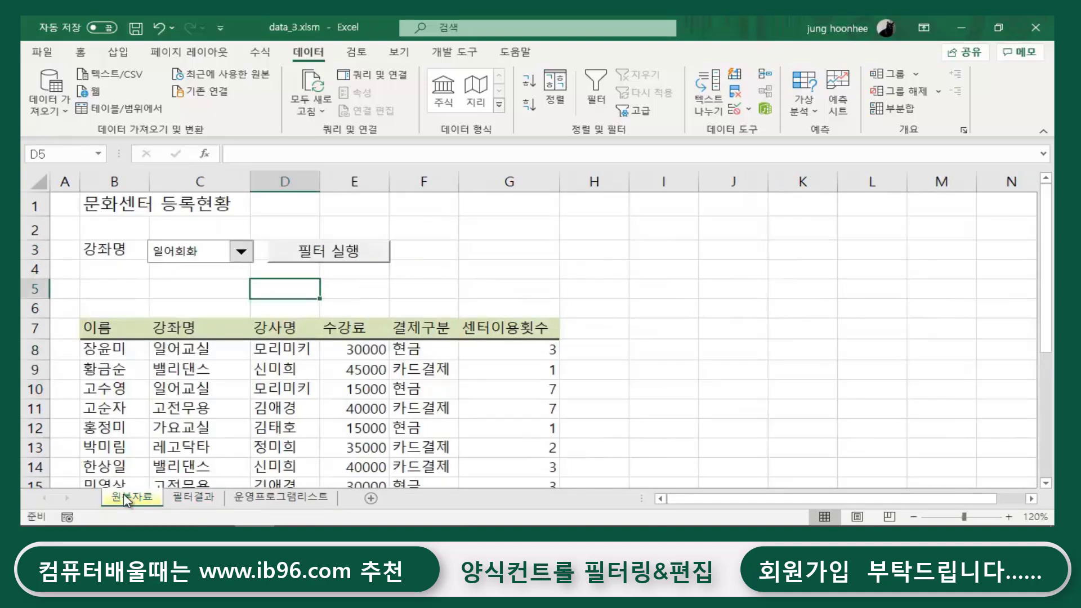
{"action": "left_click", "coordinate": [633, 354]}
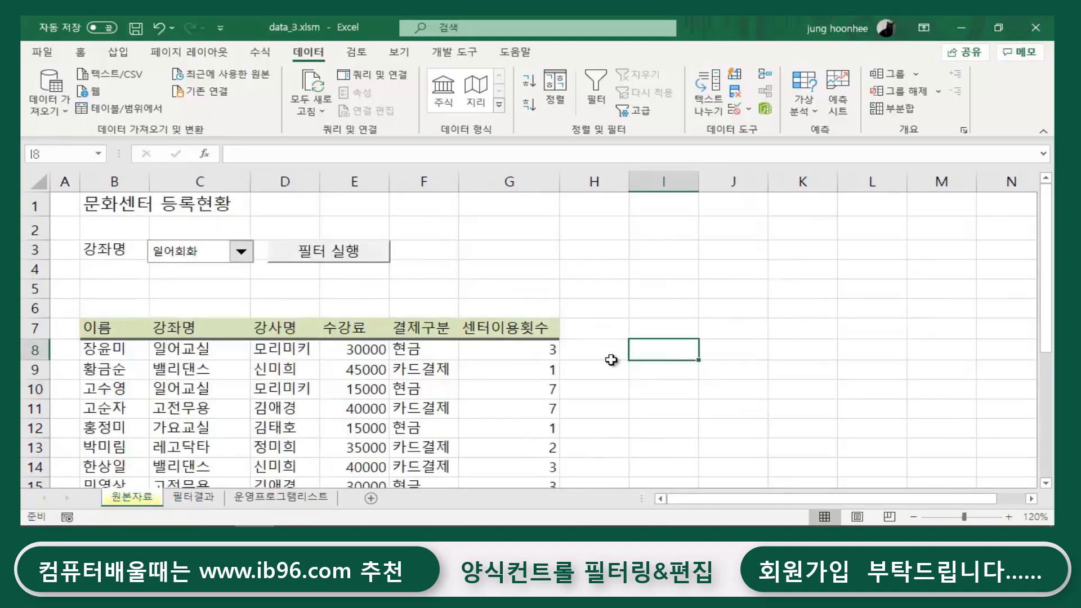
{"action": "left_click", "coordinate": [461, 317]}
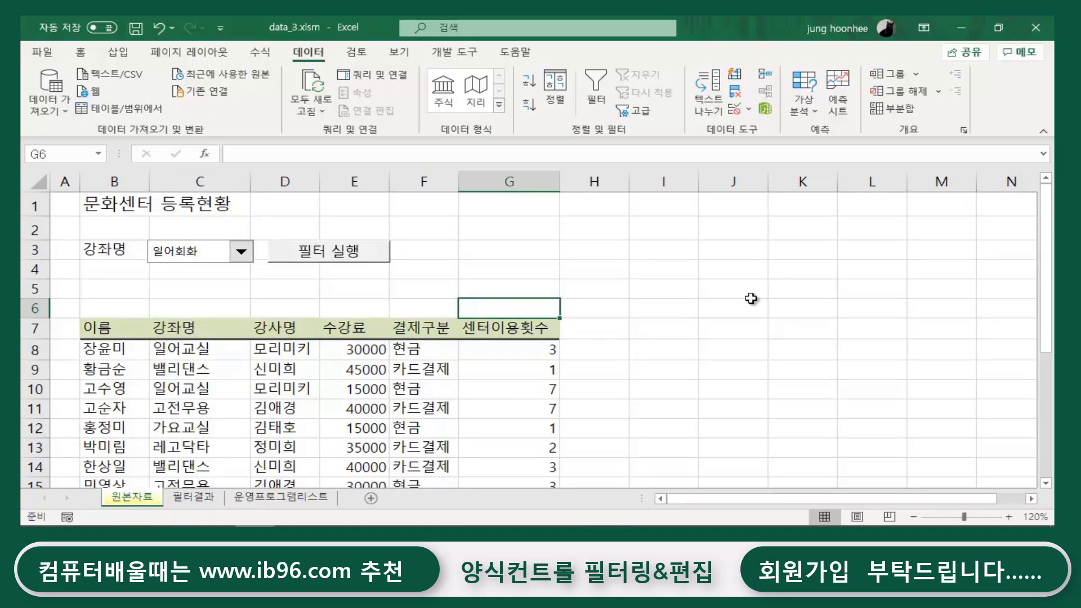
Step: Open the code of the 강좌필터 macro for editing in the Visual Basic editor
{"action": "key", "text": "alt+F8"}
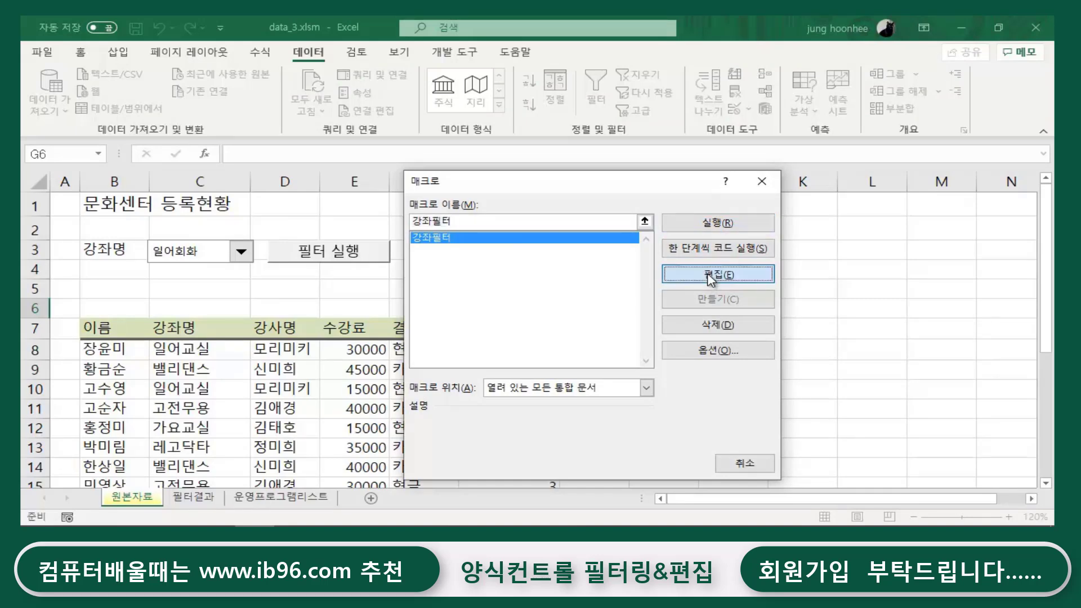
{"action": "left_click", "coordinate": [712, 276]}
{"action": "left_click", "coordinate": [482, 311]}
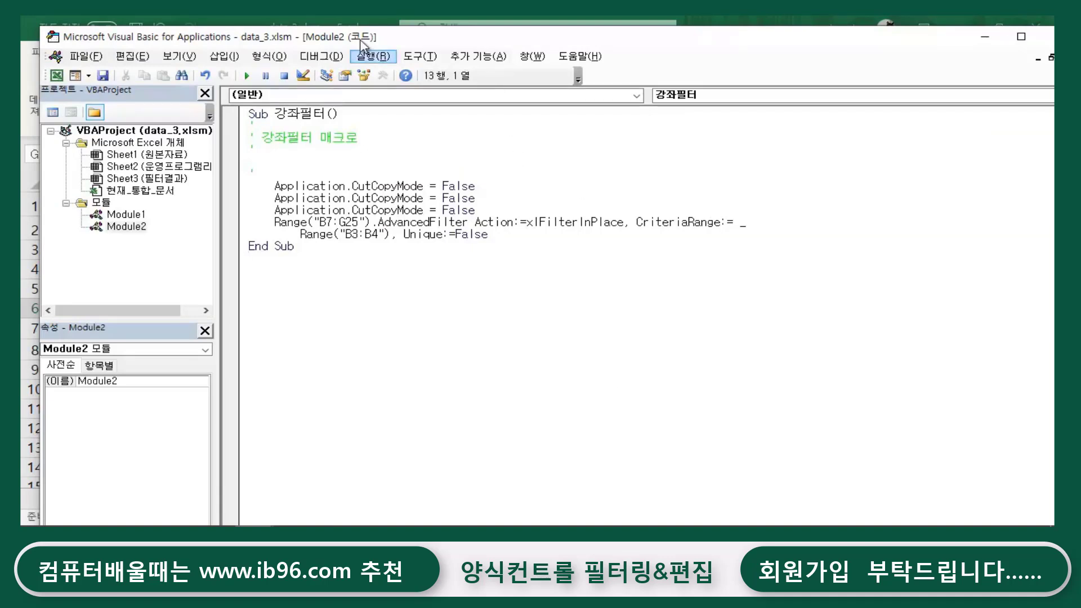
Step: Set the Visual Basic editor's code font size to 18 in the editor format options
{"action": "left_click", "coordinate": [419, 56]}
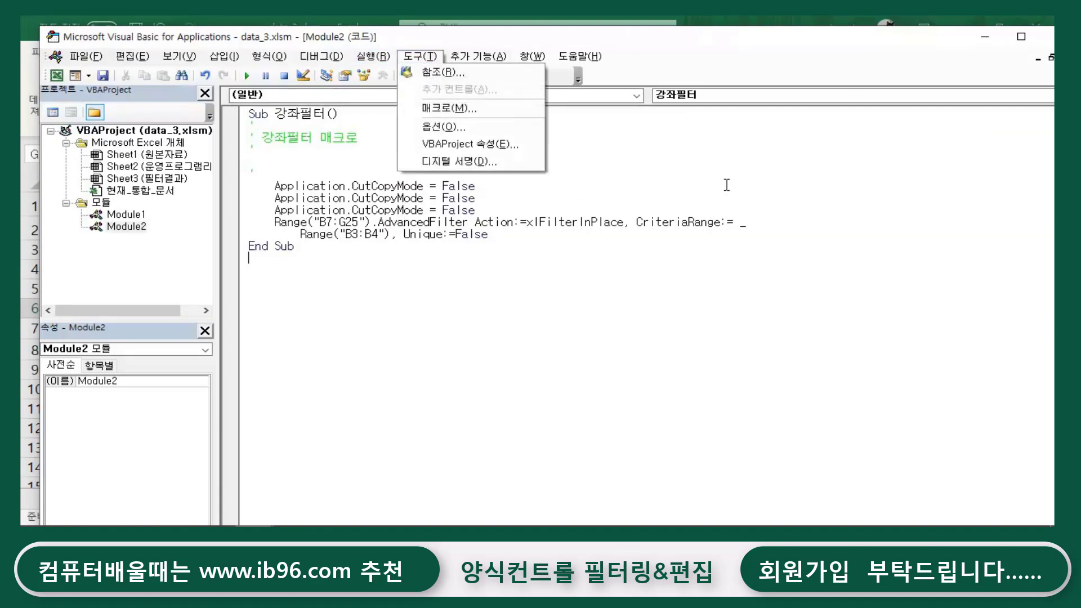
{"action": "left_click", "coordinate": [433, 127]}
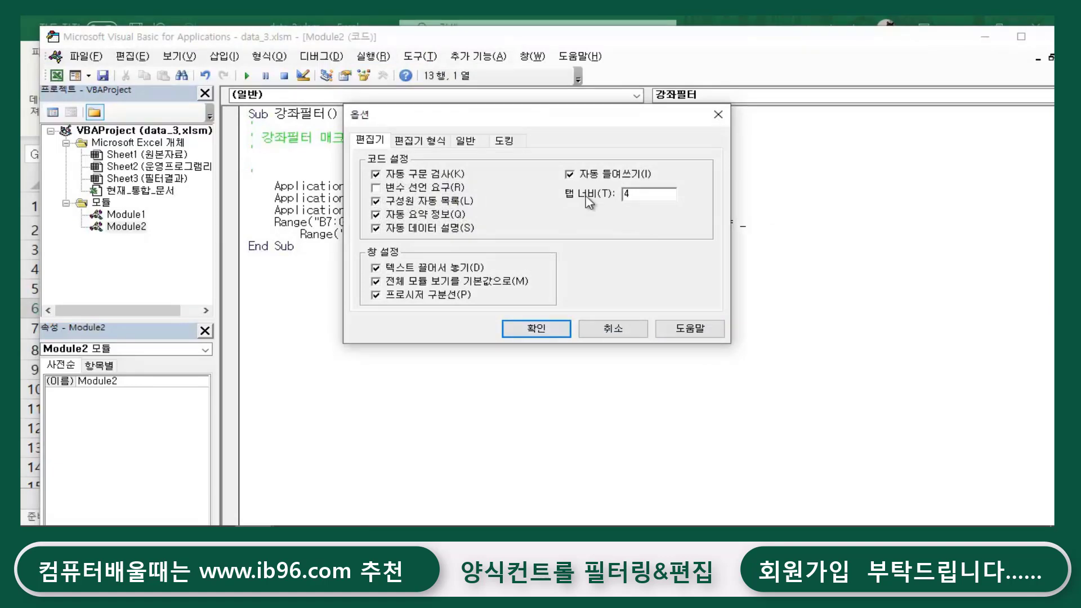
{"action": "left_click", "coordinate": [427, 145]}
{"action": "left_click", "coordinate": [627, 208]}
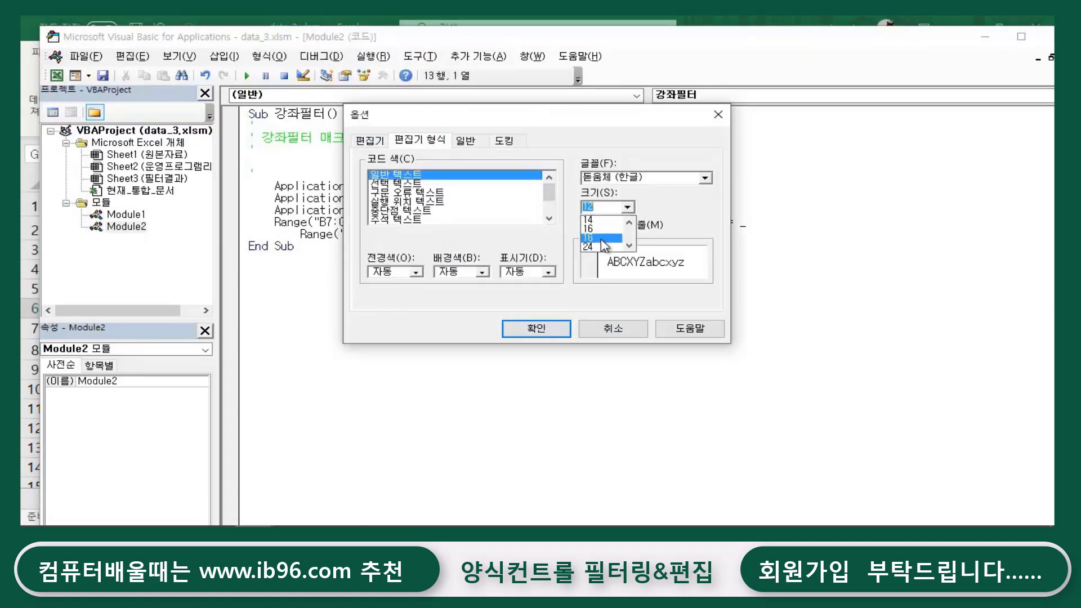
{"action": "left_click", "coordinate": [601, 247]}
{"action": "left_click", "coordinate": [535, 329]}
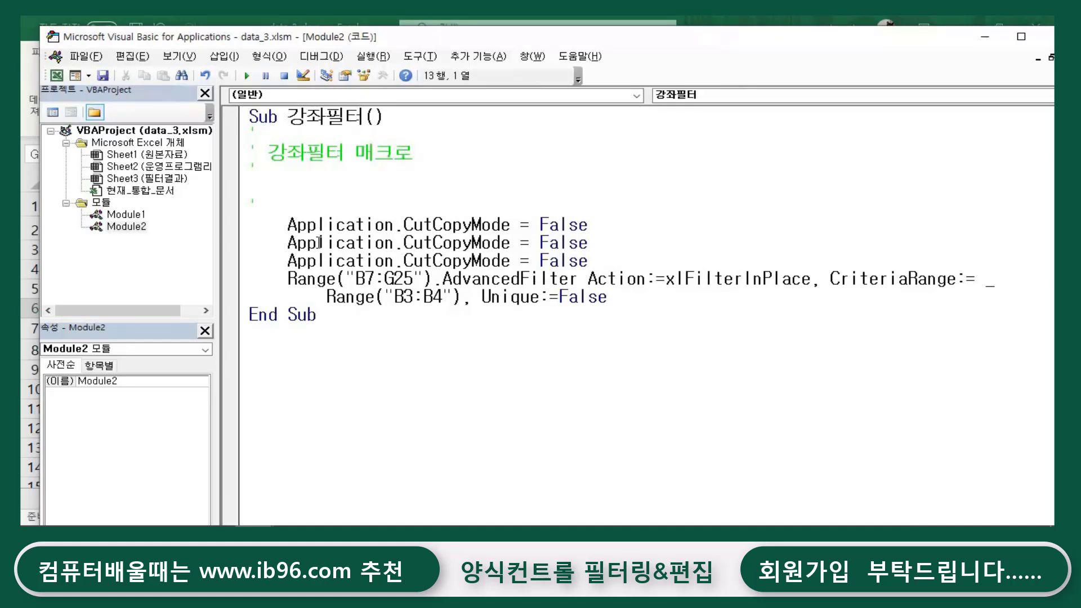
Step: Review the CutCopyMode lines and the full AdvancedFilter statement recorded in the 강좌필터 macro
{"action": "left_click", "coordinate": [286, 225]}
{"action": "left_click", "coordinate": [287, 261]}
{"action": "left_click", "coordinate": [378, 388]}
{"action": "left_click_drag", "start_coordinate": [284, 279], "coordinate": [688, 300]}
{"action": "left_click", "coordinate": [620, 388]}
{"action": "left_click_drag", "start_coordinate": [443, 278], "coordinate": [578, 278]}
{"action": "left_click", "coordinate": [607, 327]}
Step: Examine the statement's B7:G25 list range, the AdvancedFilter method and its Action argument
{"action": "left_click_drag", "start_coordinate": [355, 278], "coordinate": [426, 279]}
{"action": "left_click", "coordinate": [415, 345]}
{"action": "left_click_drag", "start_coordinate": [442, 278], "coordinate": [574, 280]}
{"action": "left_click", "coordinate": [609, 374]}
{"action": "double_click", "coordinate": [590, 278]}
{"action": "left_click", "coordinate": [712, 345]}
{"action": "left_click_drag", "start_coordinate": [588, 278], "coordinate": [645, 279]}
{"action": "left_click", "coordinate": [723, 353]}
Step: Check the result location options of the Advanced Filter dialog on the 원본자료 sheet and dismiss it
{"action": "left_click", "coordinate": [166, 473]}
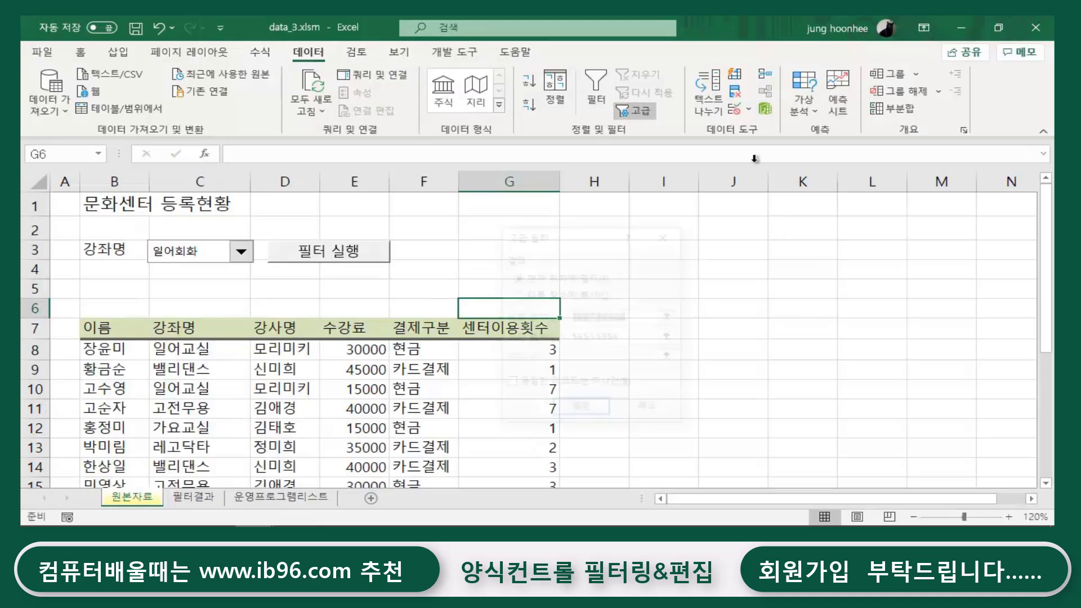
{"action": "left_click", "coordinate": [638, 110]}
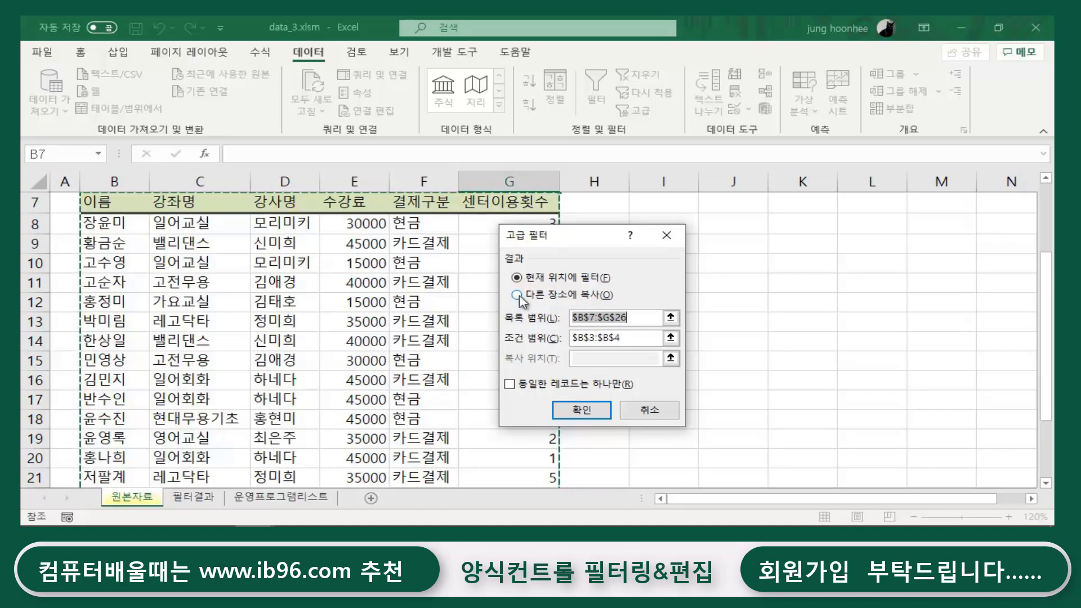
{"action": "left_click", "coordinate": [647, 410]}
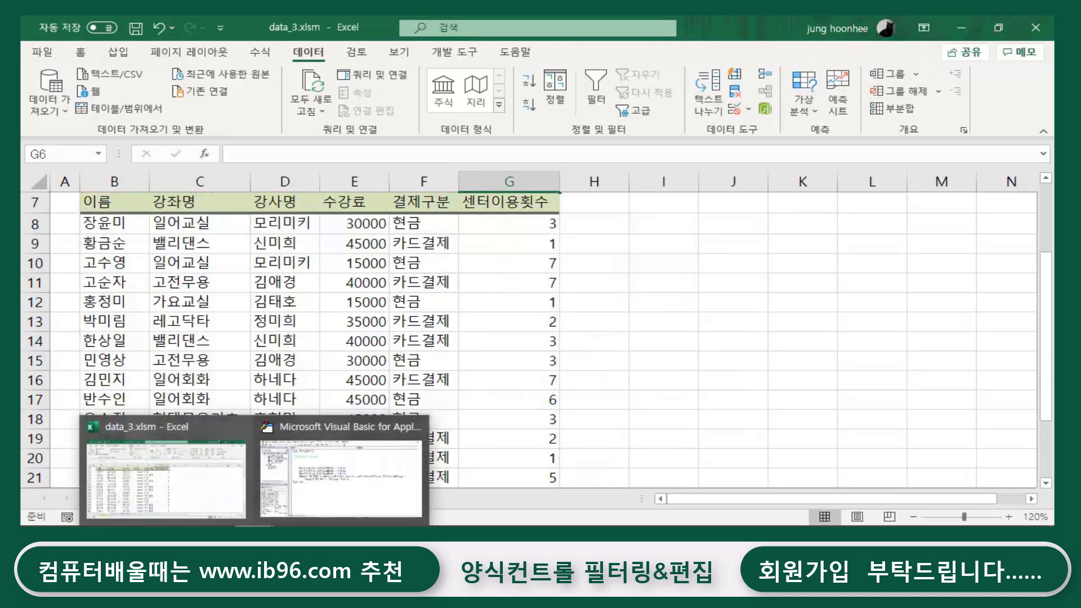
Step: In the macro code, change the AdvancedFilter Action value to xlFilterCopy
{"action": "left_click", "coordinate": [313, 501]}
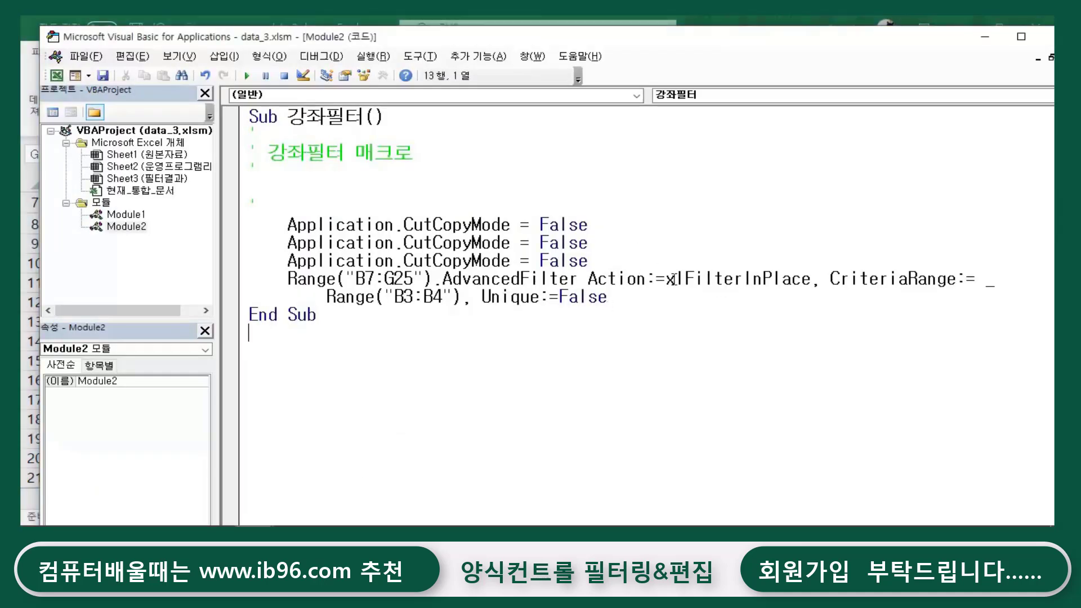
{"action": "left_click", "coordinate": [812, 279]}
{"action": "key", "text": "BackSpace"}
{"action": "key", "text": "BackSpace"}
{"action": "key", "text": "BackSpace"}
{"action": "key", "text": "BackSpace"}
{"action": "key", "text": "BackSpace"}
{"action": "key", "text": "BackSpace"}
{"action": "key", "text": "BackSpace"}
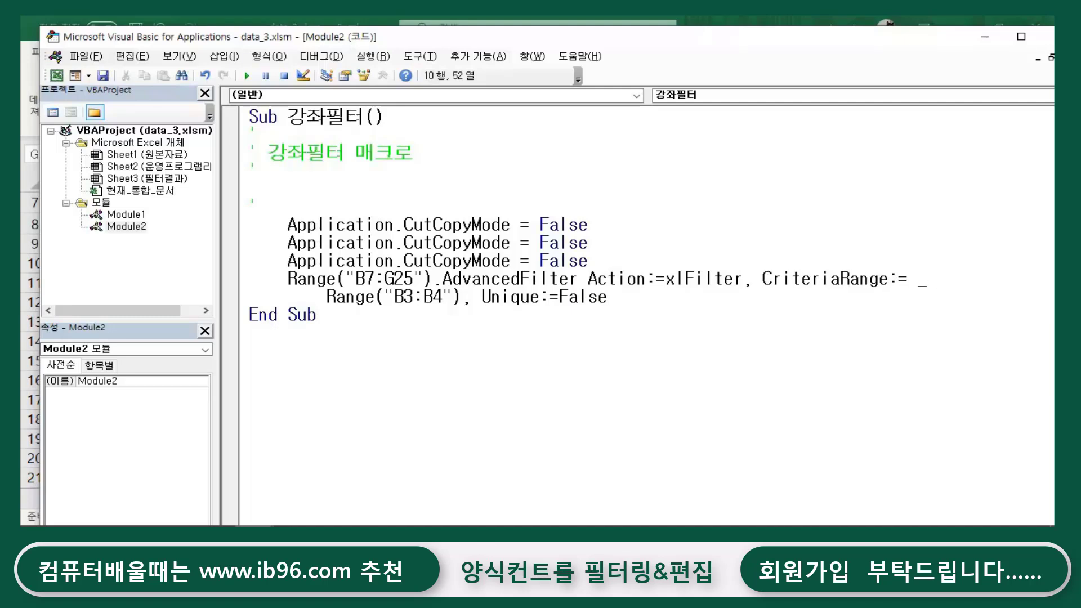
{"action": "type", "text": "CO"}
{"action": "key", "text": "BackSpace"}
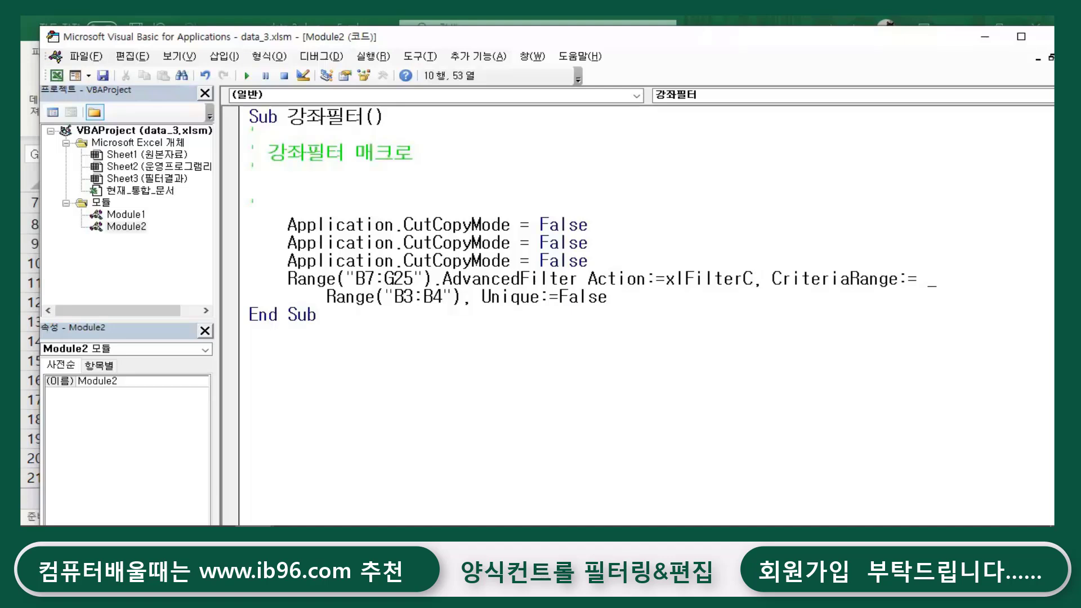
{"action": "type", "text": "opy"}
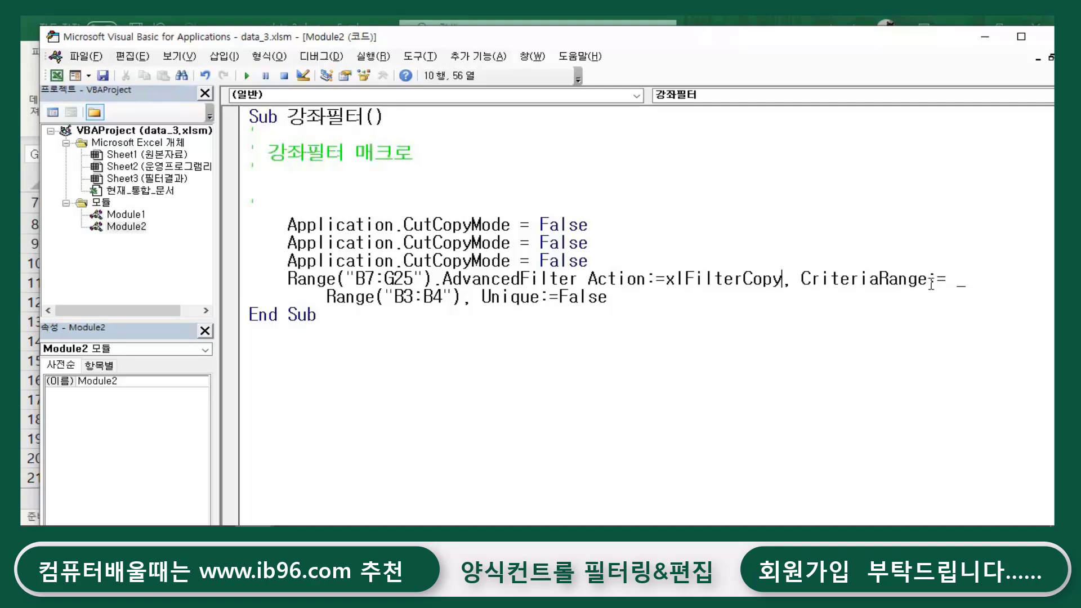
Step: Compare the CriteriaRange argument with the 강좌명 criteria cells on 원본자료, and view the header cells on 필터결과
{"action": "left_click", "coordinate": [456, 312]}
{"action": "left_click_drag", "start_coordinate": [800, 278], "coordinate": [936, 279]}
{"action": "left_click", "coordinate": [930, 329]}
{"action": "mouse_move", "coordinate": [255, 534]}
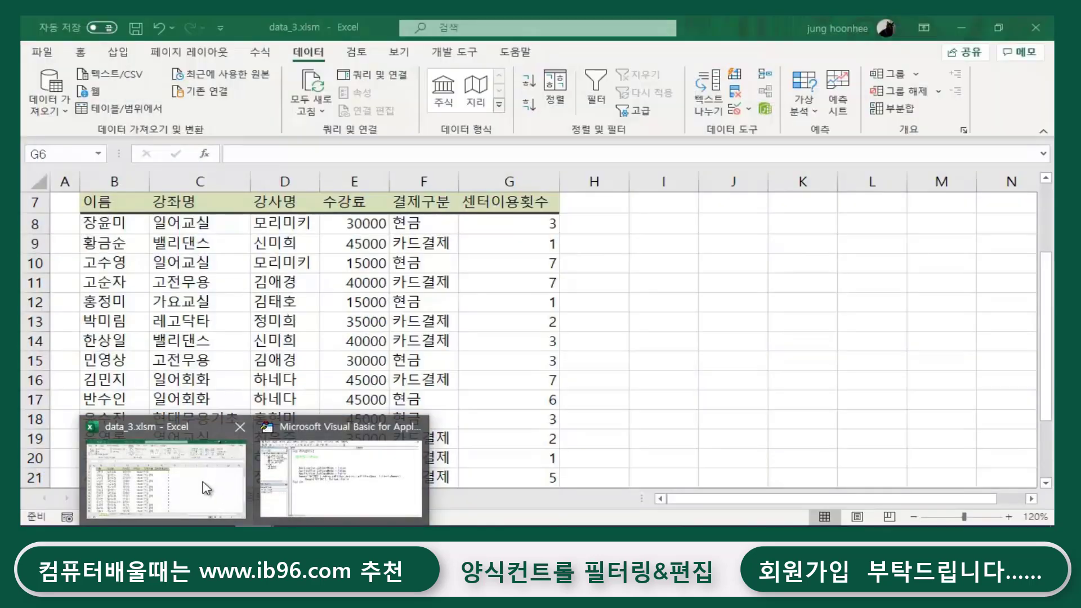
{"action": "left_click", "coordinate": [205, 488]}
{"action": "scroll", "coordinate": [197, 322], "scroll_direction": "up", "scroll_amount": 2}
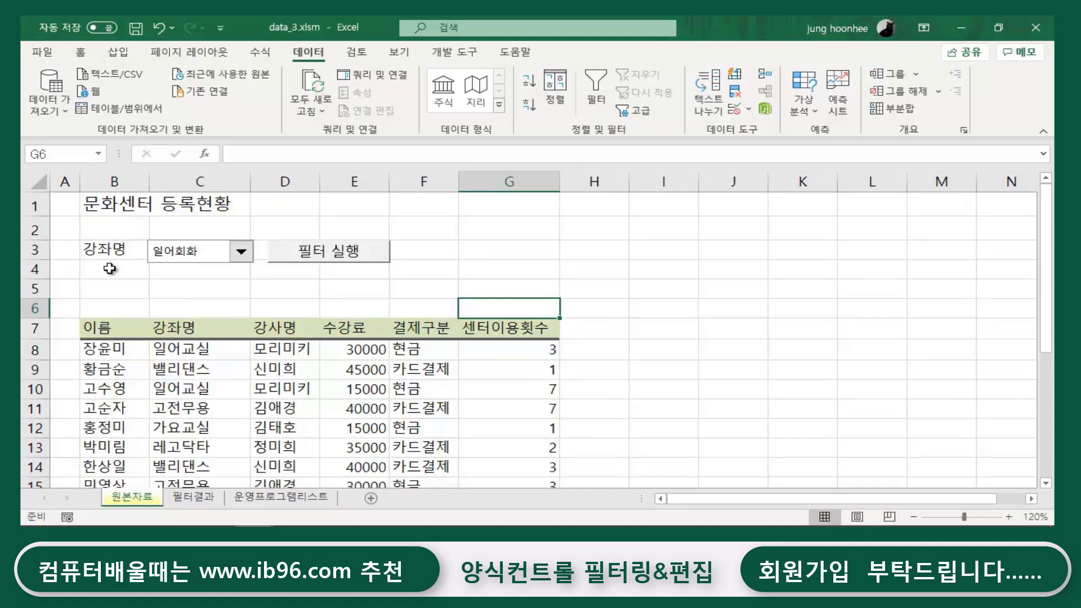
{"action": "left_click", "coordinate": [204, 501]}
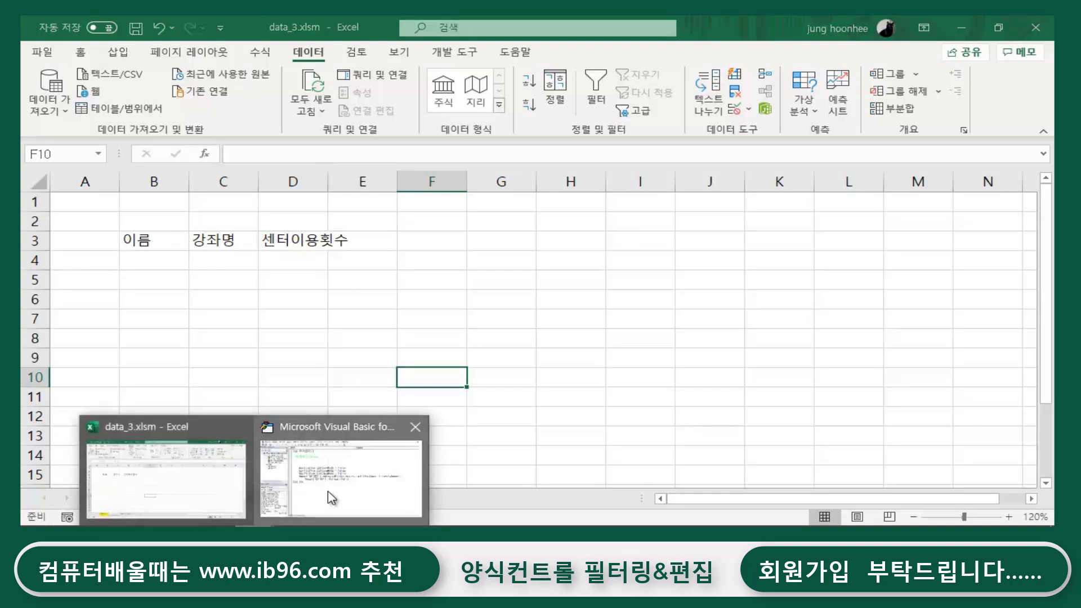
Step: In the macro code, insert the argument CopyToRange:= after Range("B3:B4"), and before Unique
{"action": "left_click", "coordinate": [328, 495]}
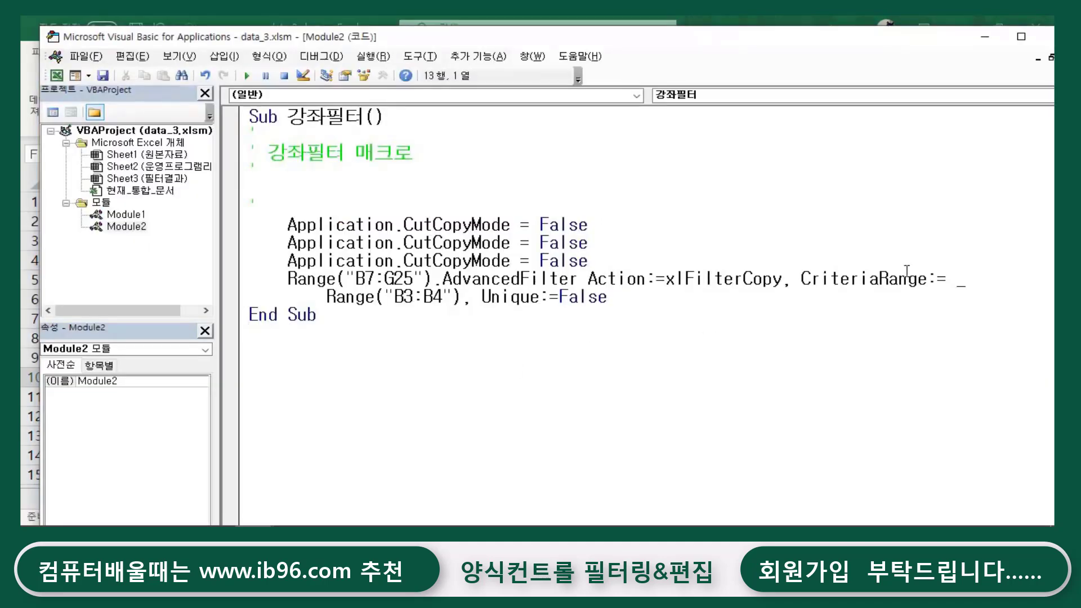
{"action": "left_click", "coordinate": [799, 278]}
{"action": "left_click", "coordinate": [464, 298]}
{"action": "key", "text": "Right"}
{"action": "type", "text": "C"}
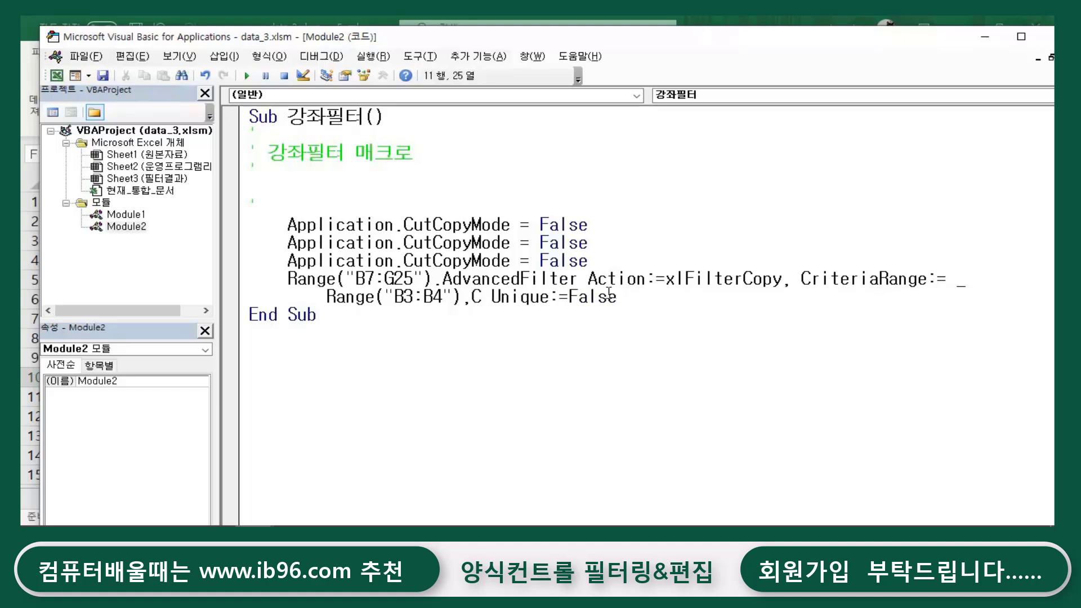
{"action": "type", "text": "opy"}
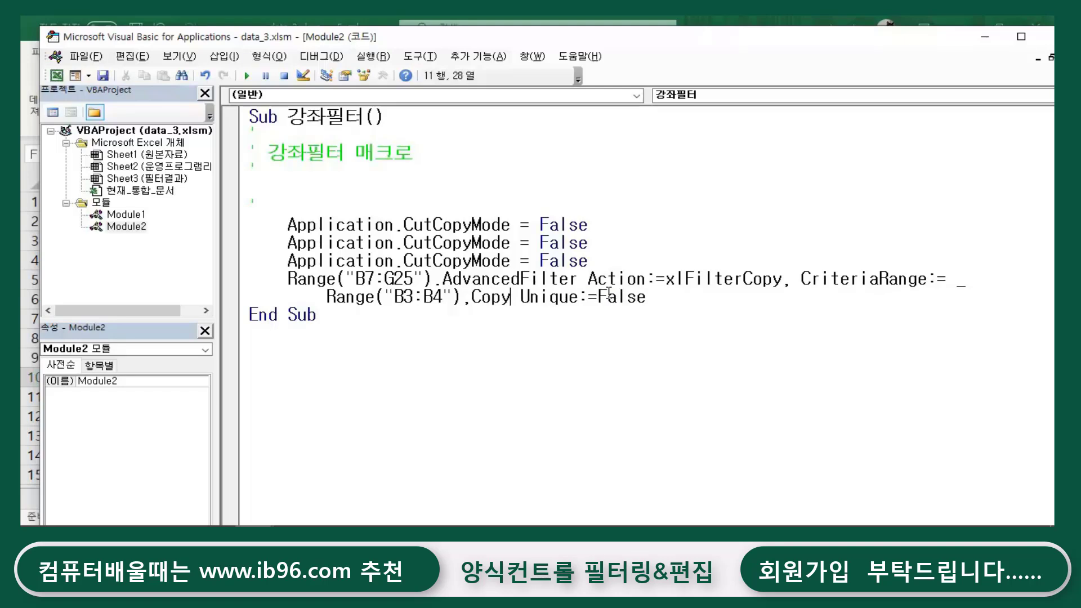
{"action": "type", "text": "To"}
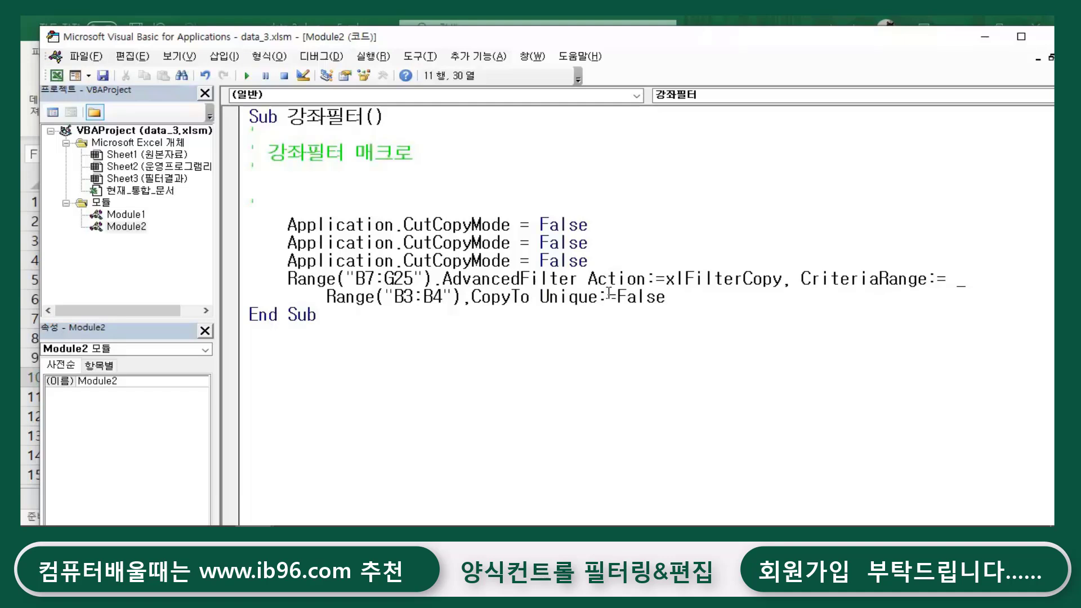
{"action": "type", "text": "Ran"}
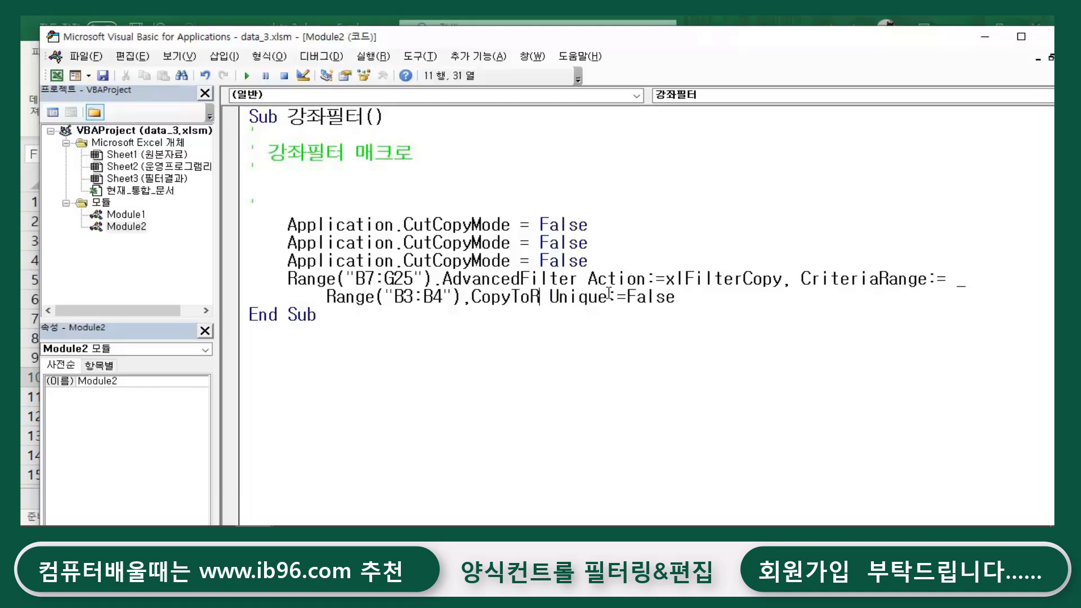
{"action": "type", "text": "ge"}
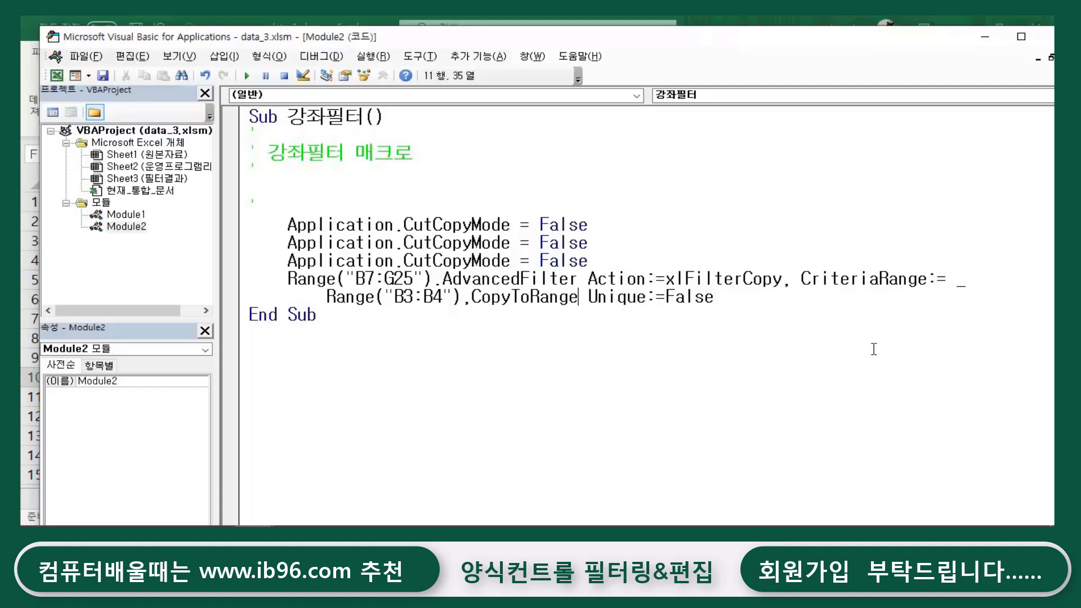
{"action": "type", "text": ":="}
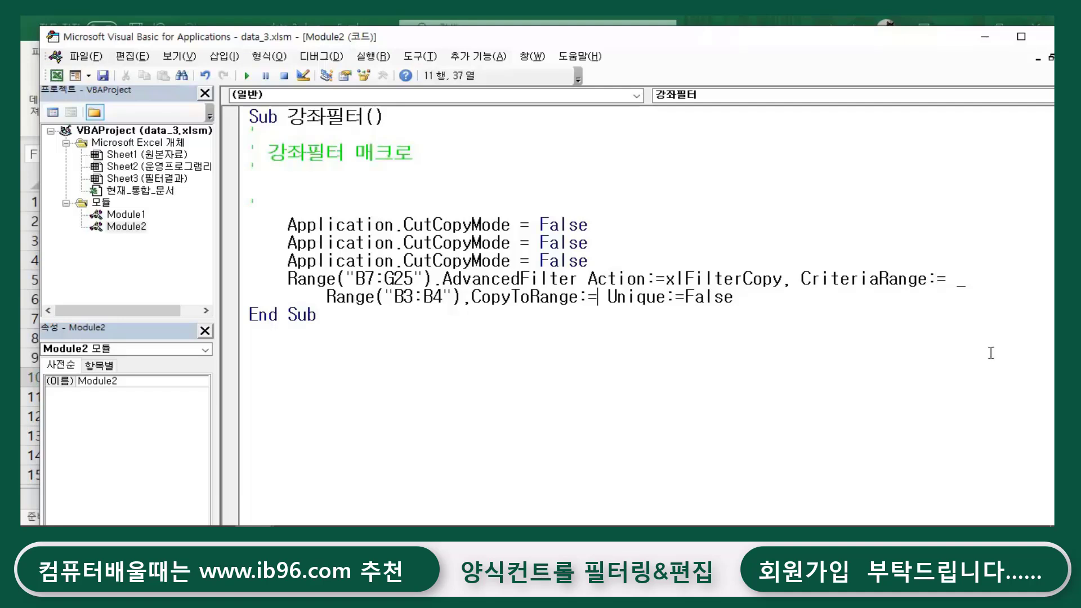
Step: Start the CopyToRange value with Range(" to hold the destination reference
{"action": "type", "text": "r"}
{"action": "key", "text": "BackSpace"}
{"action": "type", "text": "Range"}
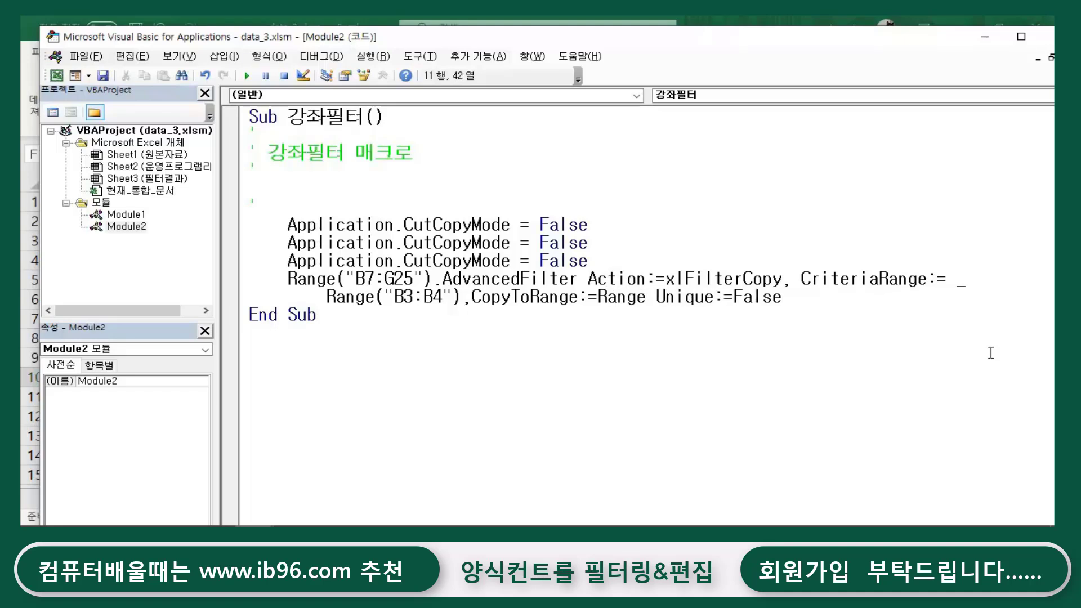
{"action": "type", "text": "("}
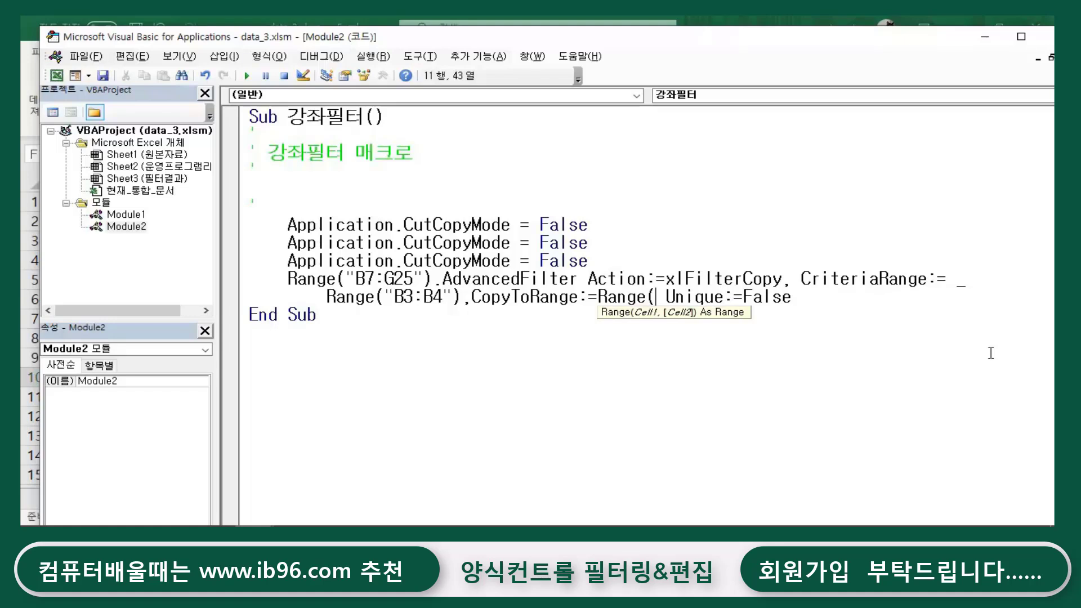
{"action": "type", "text": "\""}
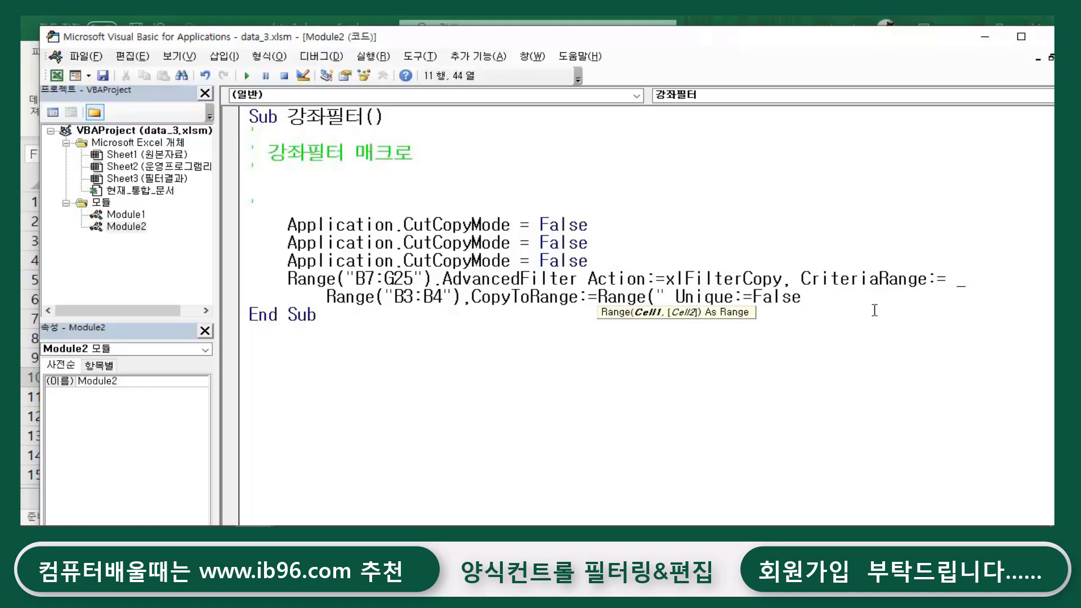
Step: Check the 필터결과 sheet's headers and complete the copy destination in the macro code as 필터결과!b3:d3"), before Unique
{"action": "mouse_move", "coordinate": [261, 526]}
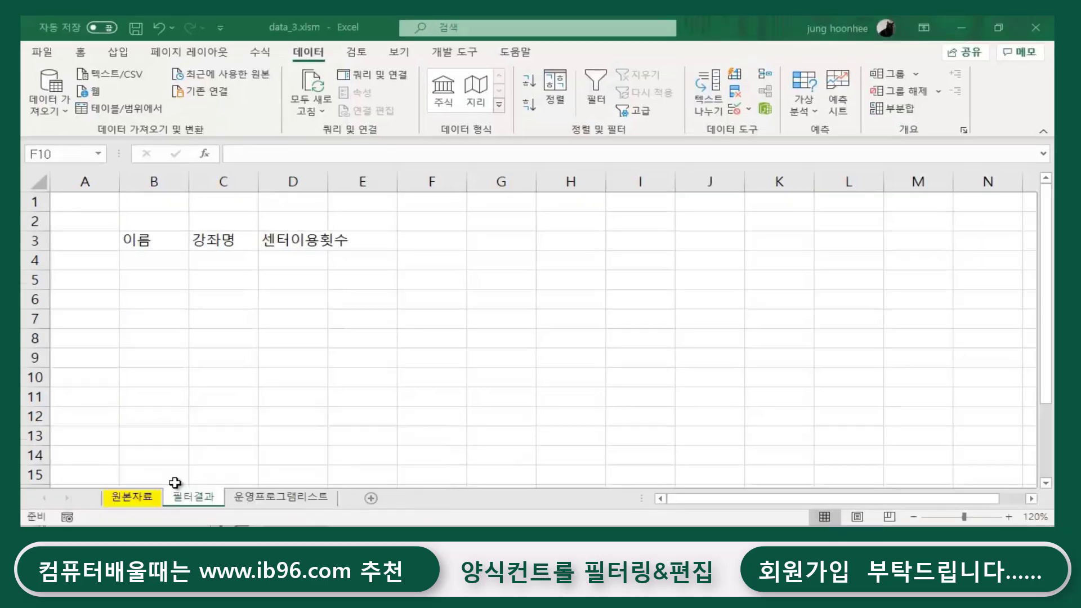
{"action": "left_click", "coordinate": [179, 490]}
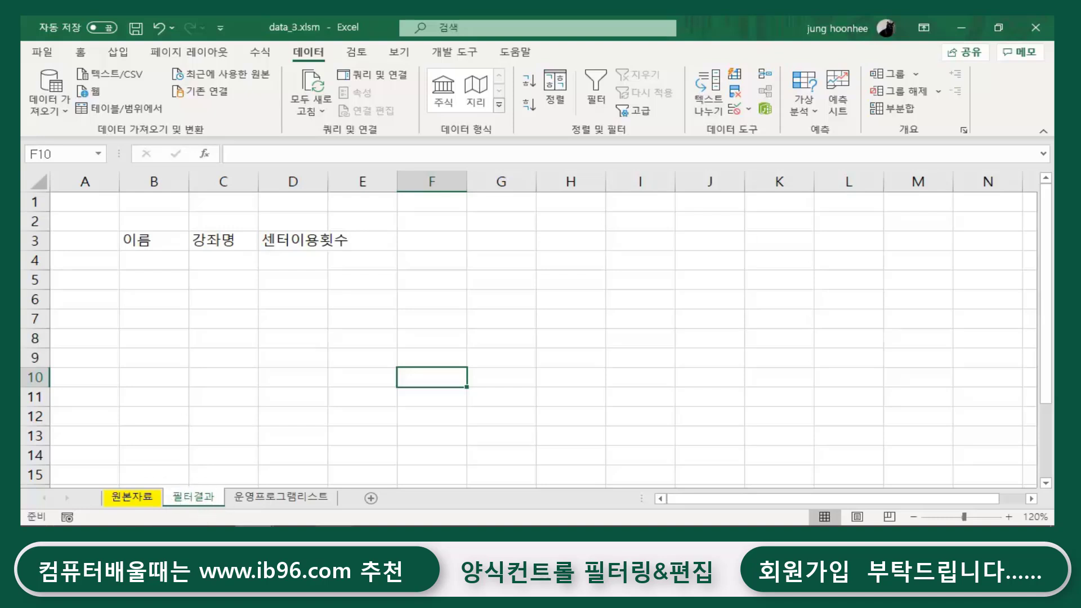
{"action": "left_click", "coordinate": [338, 489]}
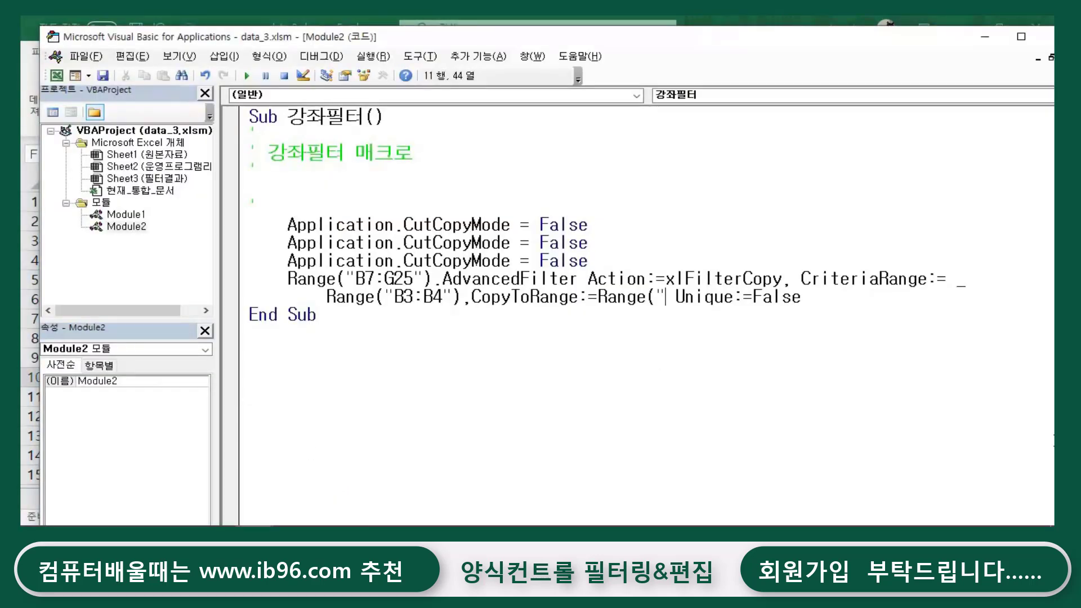
{"action": "type", "text": "v"}
{"action": "key", "text": "BackSpace"}
{"action": "type", "text": "필터결과"}
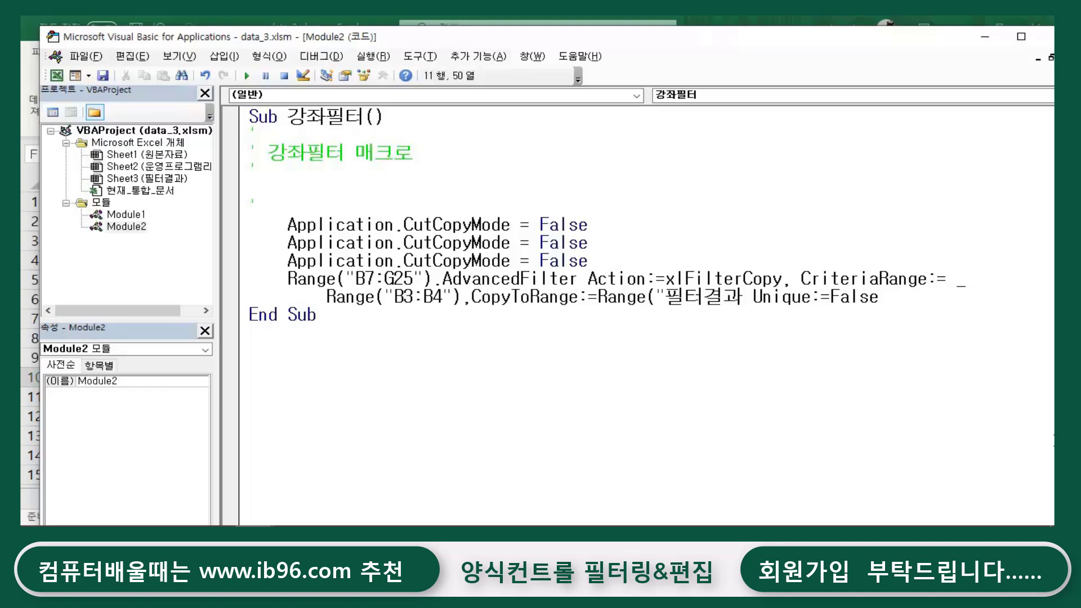
{"action": "type", "text": "!"}
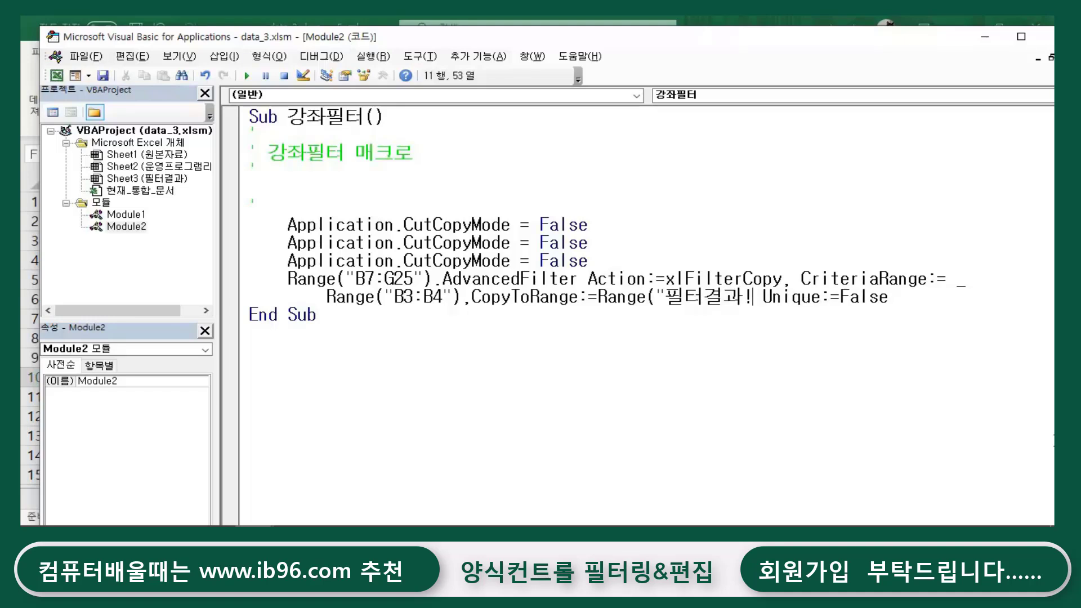
{"action": "type", "text": "b"}
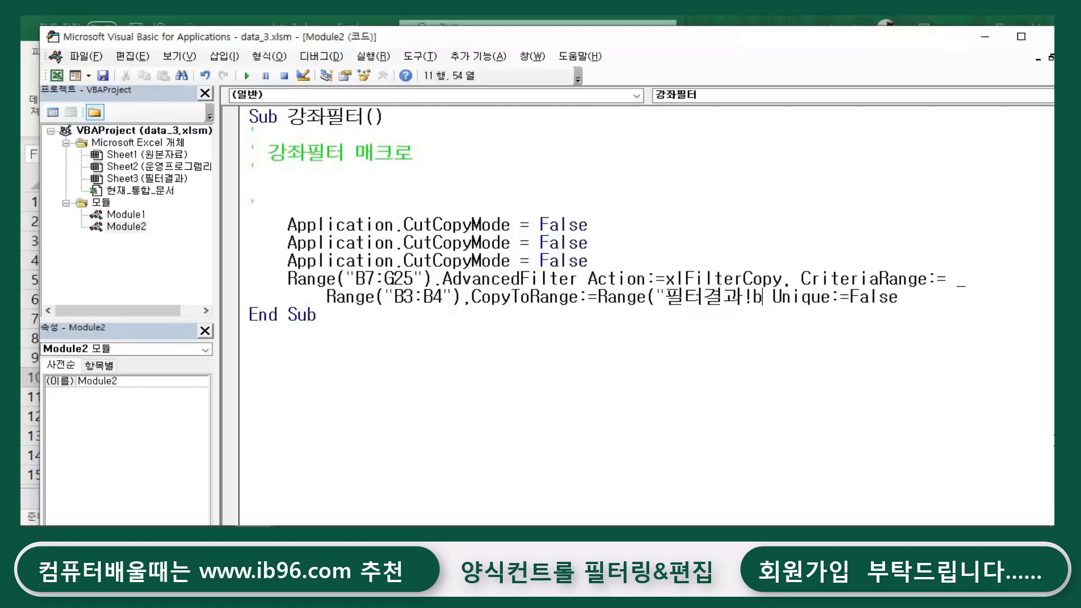
{"action": "type", "text": "3:d"}
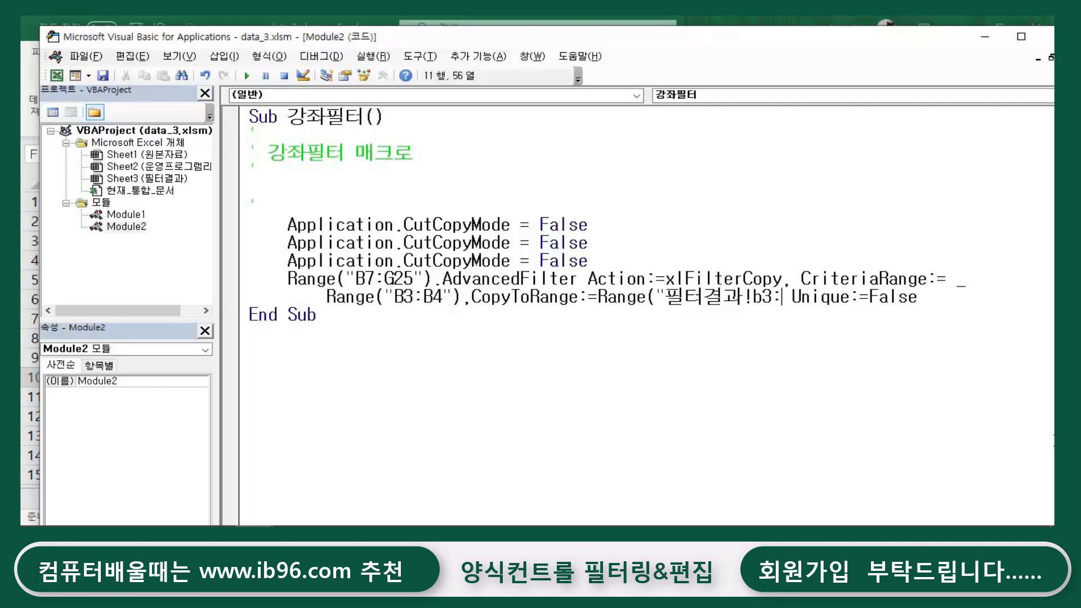
{"action": "type", "text": "3"}
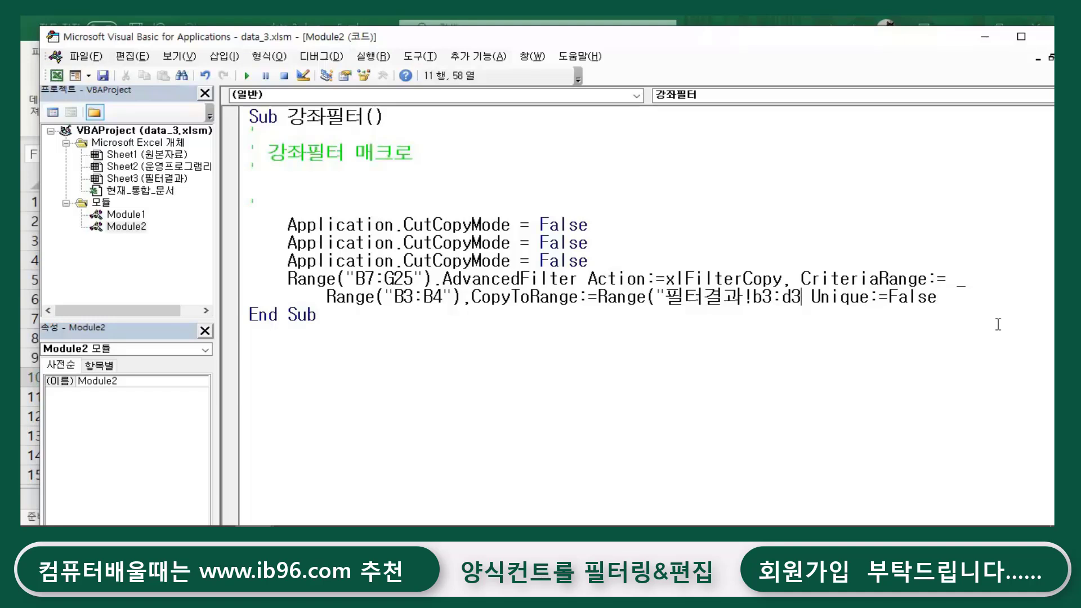
{"action": "type", "text": "\""}
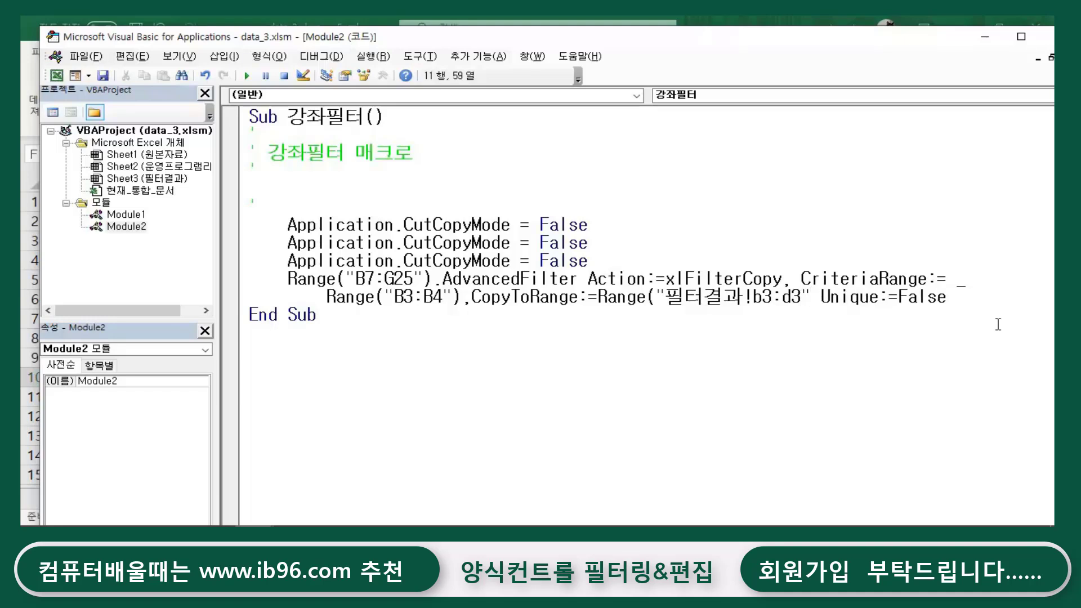
{"action": "type", "text": ")"}
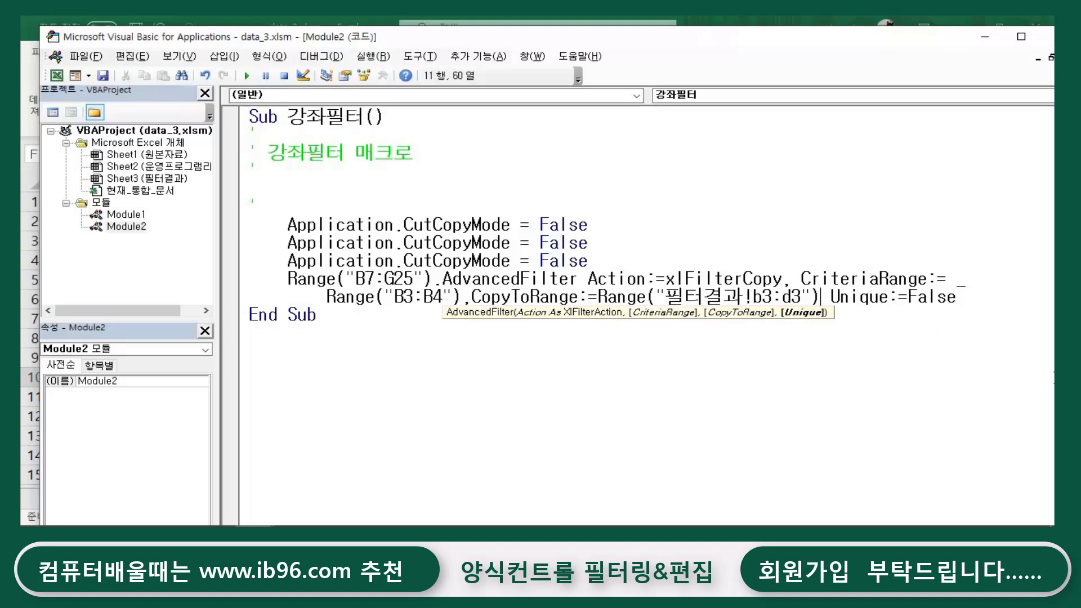
{"action": "type", "text": ","}
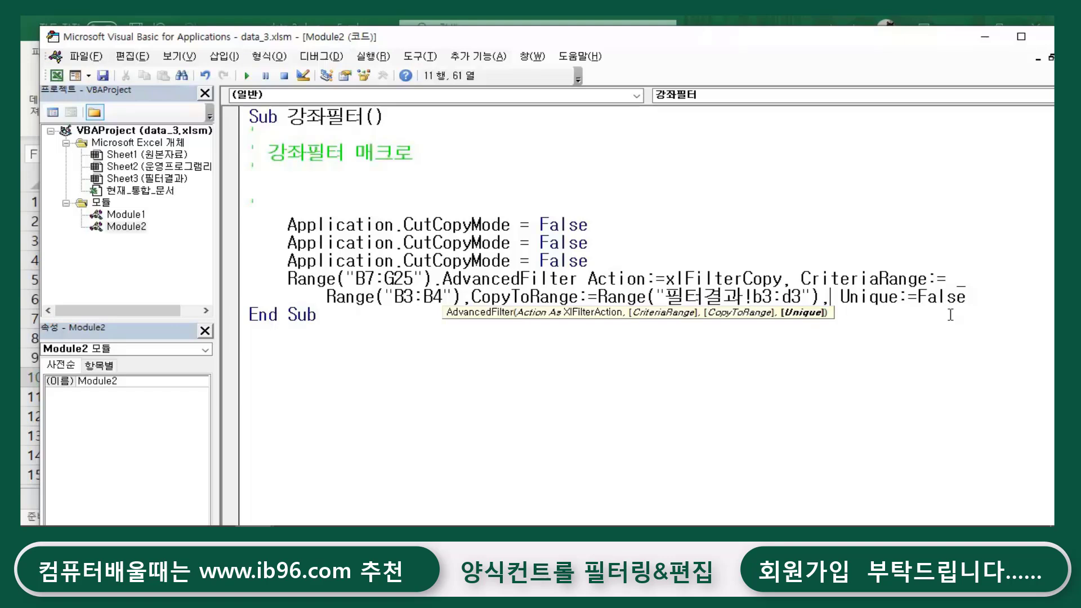
Step: Commit the edited AdvancedFilter statement, review its arguments up to Unique:=False, and return to the Excel workbook
{"action": "left_click", "coordinate": [549, 353]}
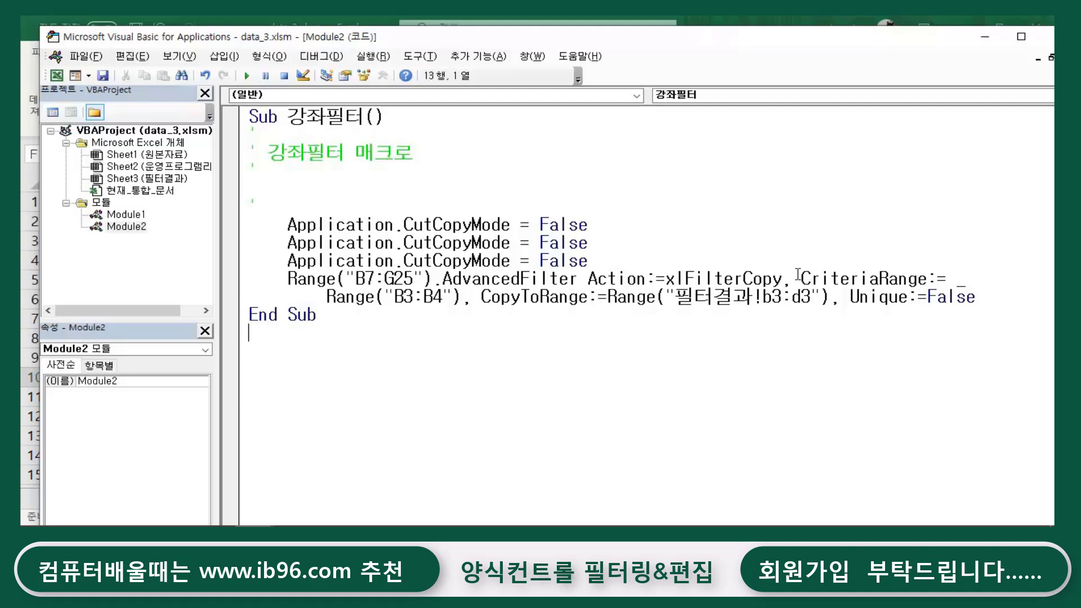
{"action": "left_click", "coordinate": [442, 278]}
{"action": "left_click_drag", "start_coordinate": [442, 278], "coordinate": [995, 296]}
{"action": "left_click", "coordinate": [769, 387]}
{"action": "left_click", "coordinate": [56, 75]}
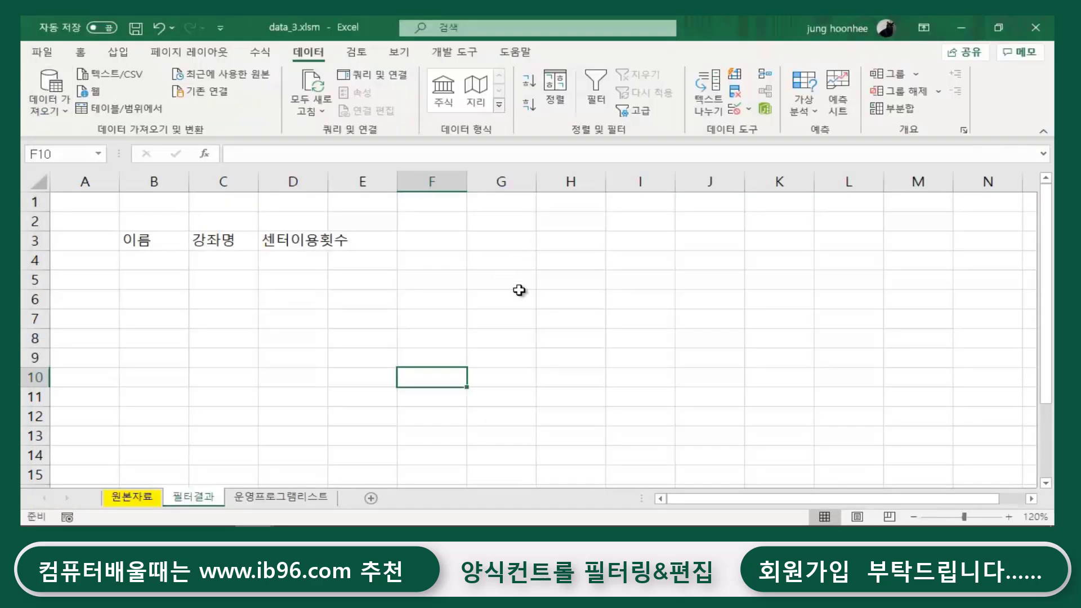
Step: Run the filter from 원본자료 with 일어회화 as the 강좌명, and check the copied rows on 필터결과
{"action": "left_click", "coordinate": [131, 497]}
{"action": "left_click", "coordinate": [493, 277]}
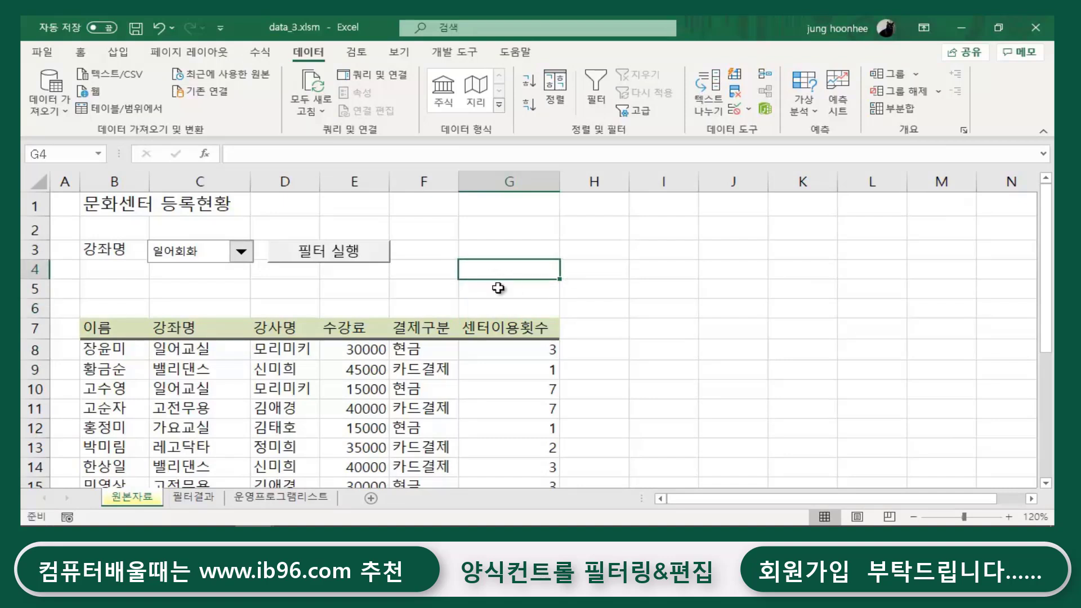
{"action": "left_click", "coordinate": [321, 252]}
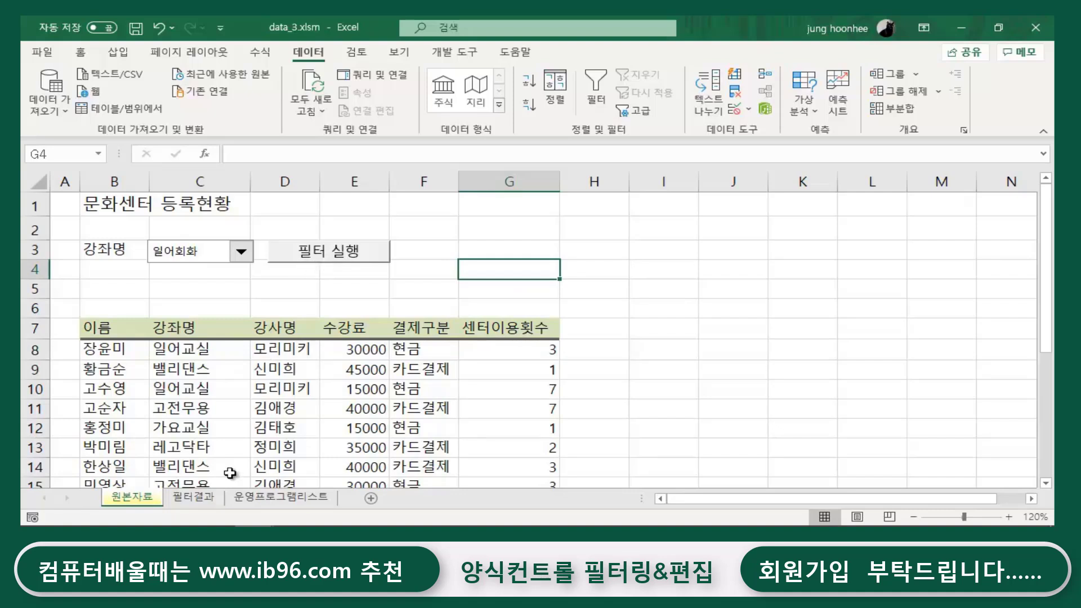
{"action": "left_click", "coordinate": [198, 500]}
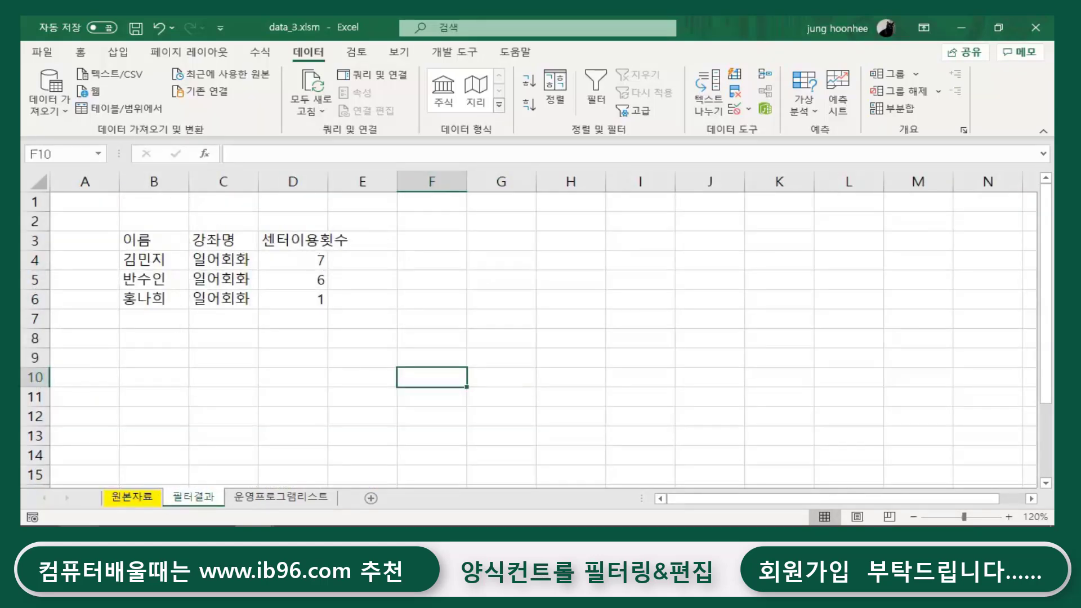
Step: Change the 강좌명 selection on 원본자료 to 수채화(입문), filter by it, and check the output on 필터결과
{"action": "left_click", "coordinate": [132, 498]}
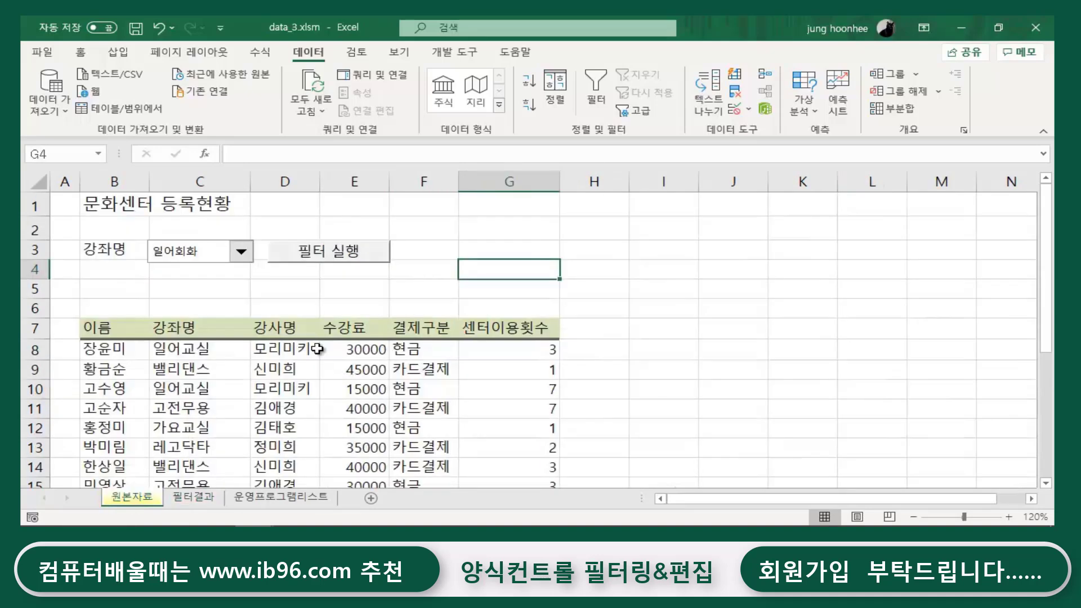
{"action": "left_click", "coordinate": [241, 256]}
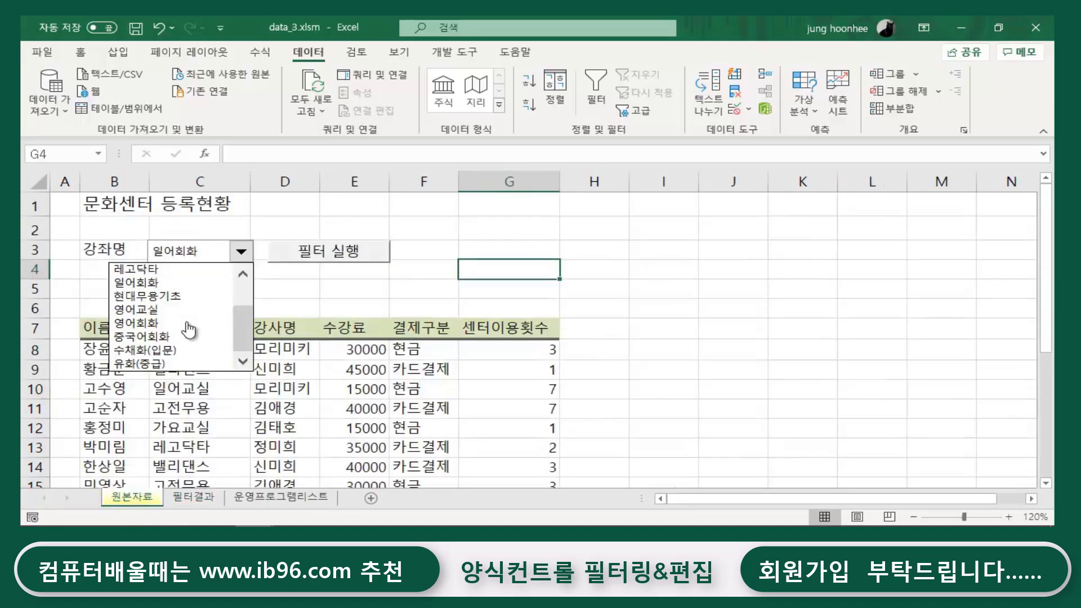
{"action": "left_click", "coordinate": [160, 351]}
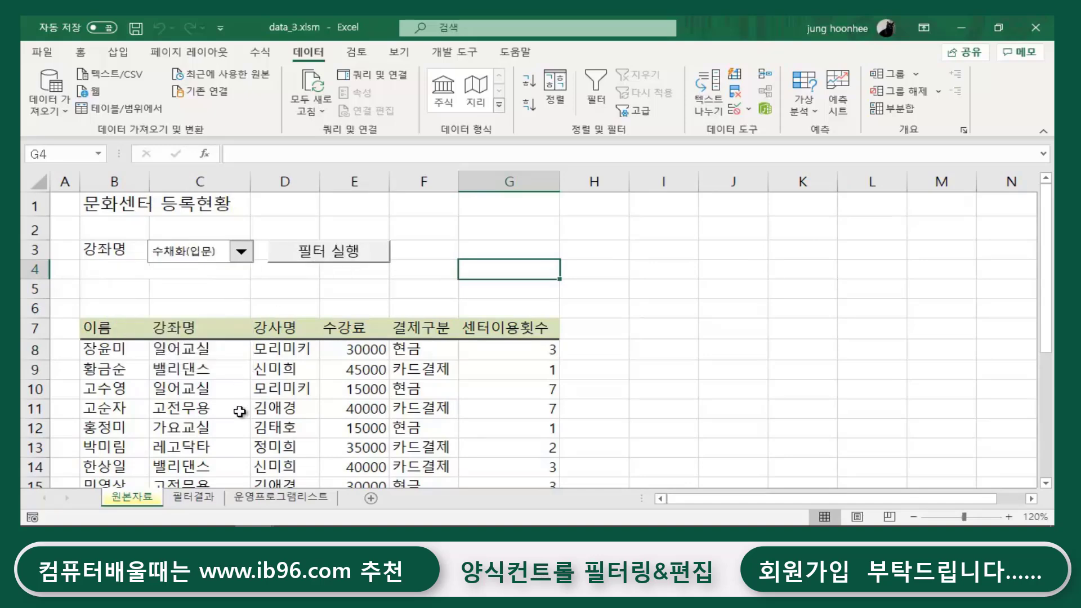
{"action": "left_click", "coordinate": [194, 497]}
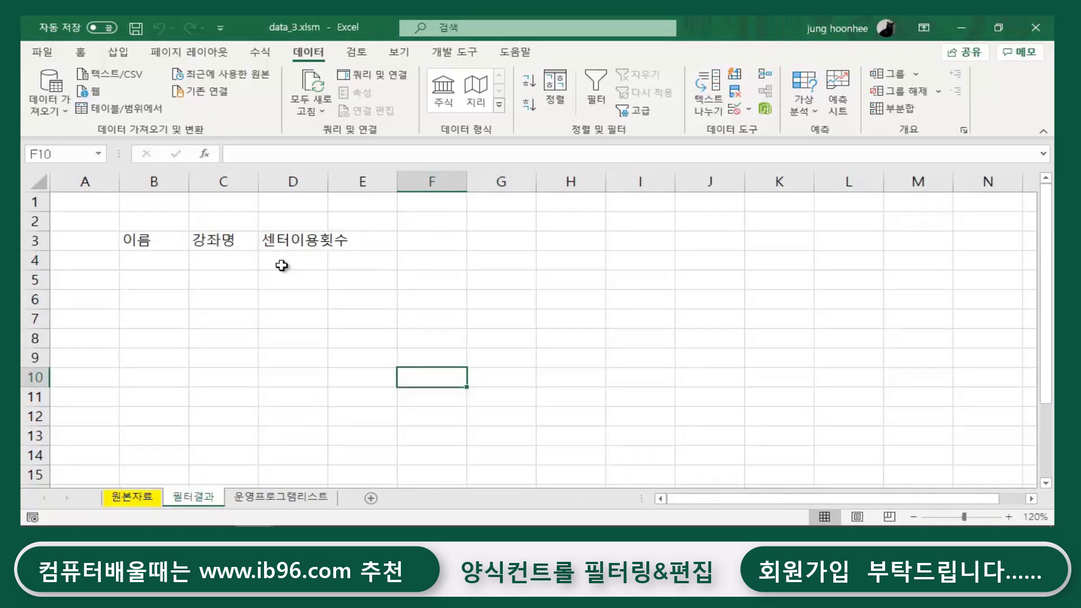
Step: Choose 현대무용기초 as the 강좌명 on 원본자료, run the filter, and show the 필터결과 sheet
{"action": "left_click", "coordinate": [140, 499]}
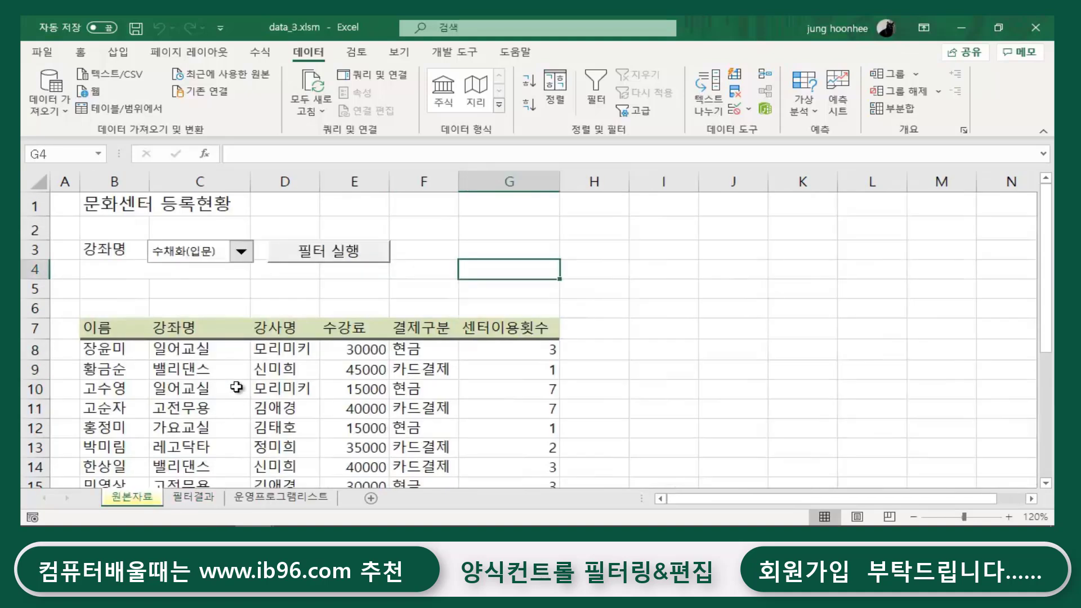
{"action": "left_click", "coordinate": [240, 252]}
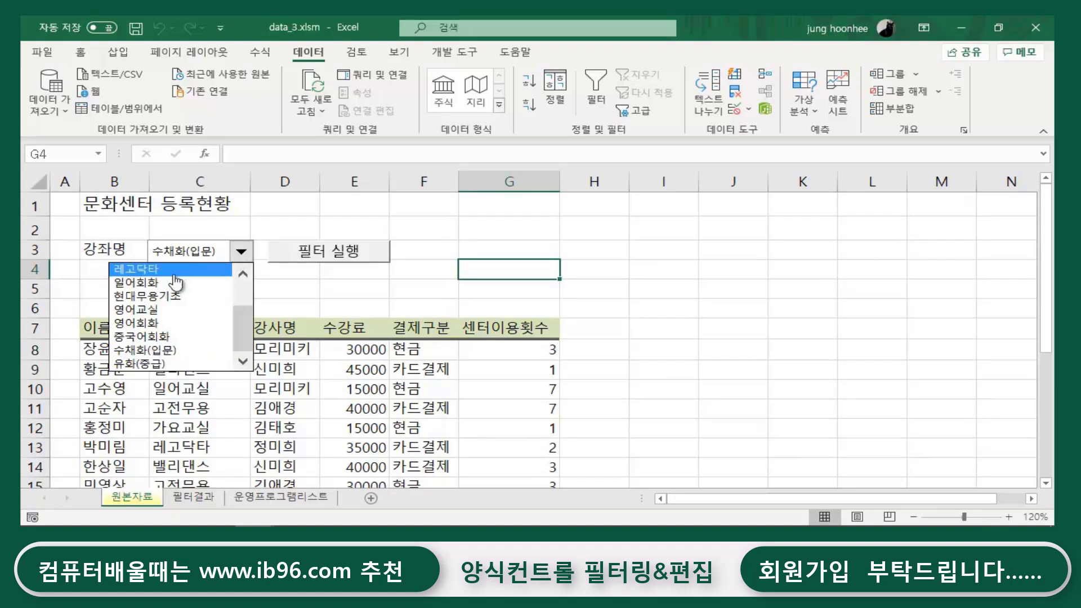
{"action": "left_click", "coordinate": [153, 296]}
{"action": "left_click", "coordinate": [353, 258]}
{"action": "left_click", "coordinate": [194, 497]}
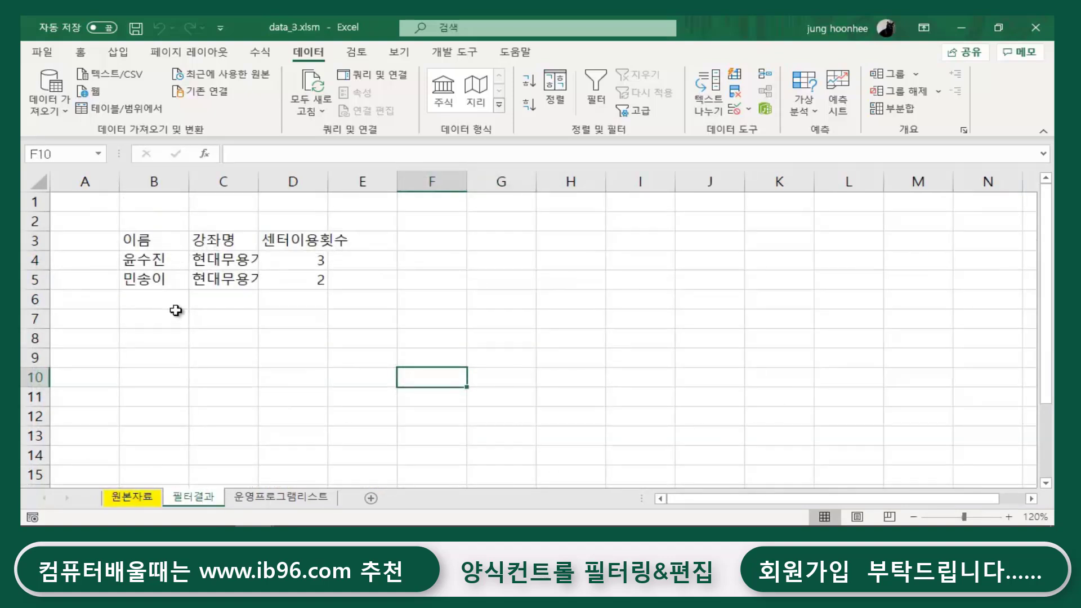
Step: Autofit the 강좌명 column on 필터결과 to its contents, and go back to the 원본자료 sheet
{"action": "double_click", "coordinate": [258, 181]}
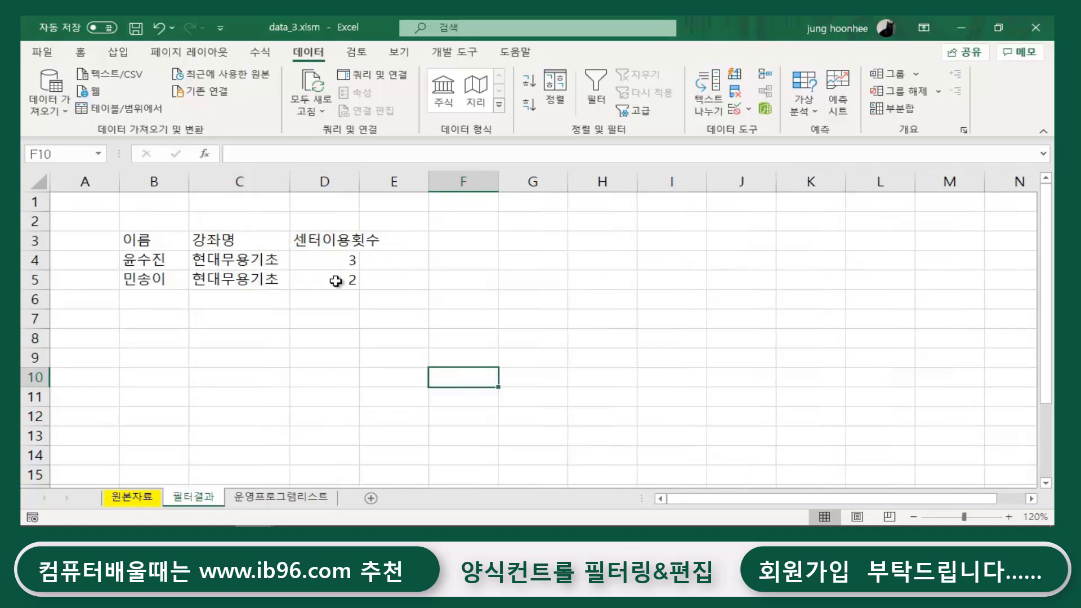
{"action": "left_click", "coordinate": [231, 340]}
{"action": "left_click", "coordinate": [337, 342]}
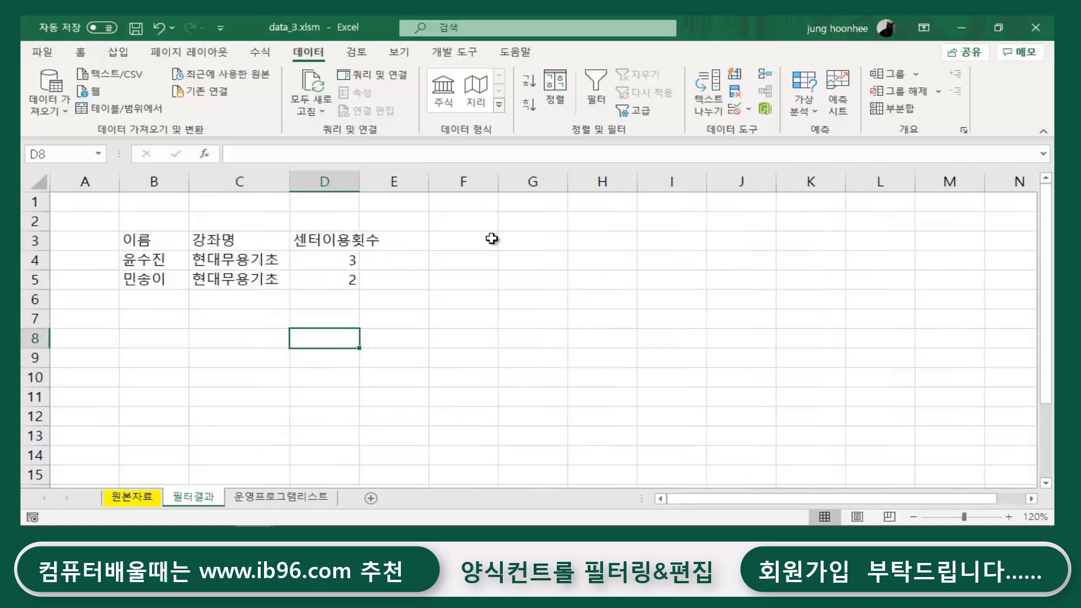
{"action": "left_click", "coordinate": [130, 498]}
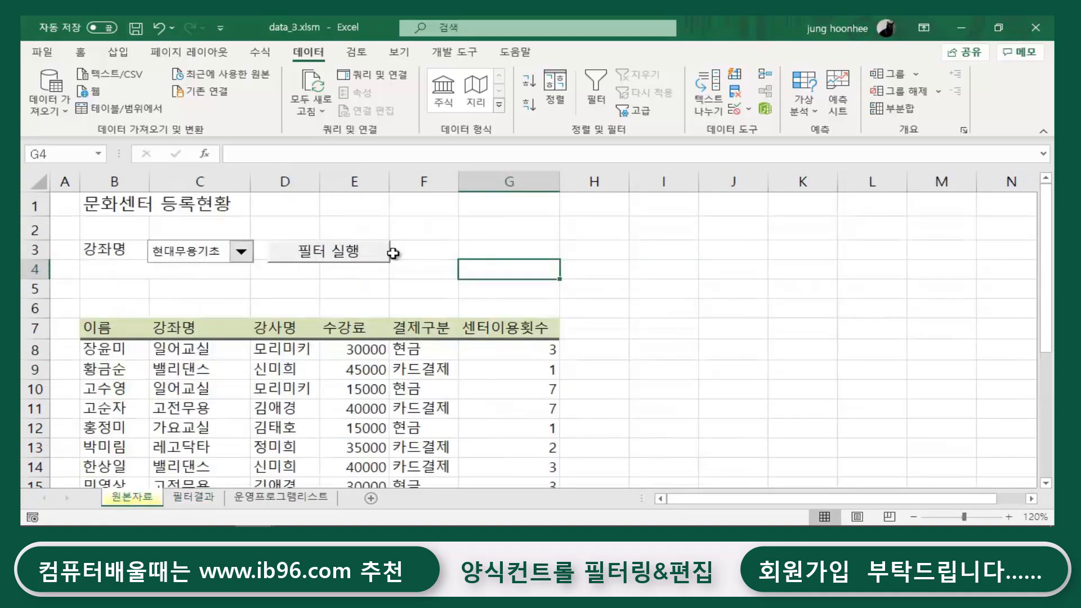